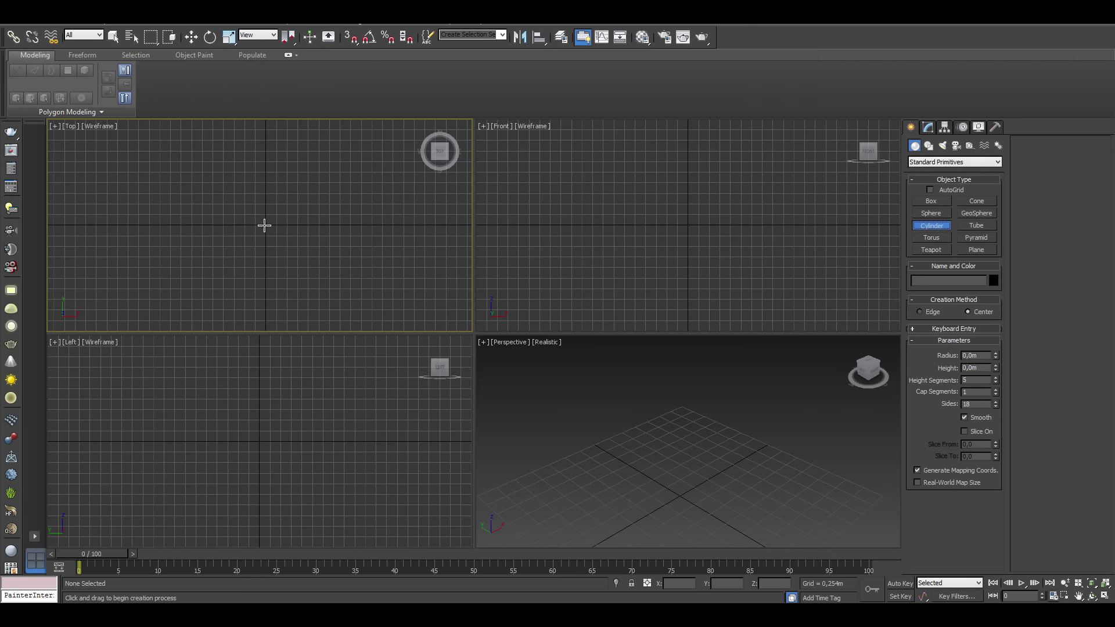
# Create an eight-sided cylinder about 2,129m tall and convert it to Editable Poly.
pyautogui.moveTo(264, 225); pyautogui.dragTo(269, 251)
pyautogui.click(271, 162)
pyautogui.scroll(-3, 657, 400)
pyautogui.moveTo(996, 405); pyautogui.dragTo(995, 402)
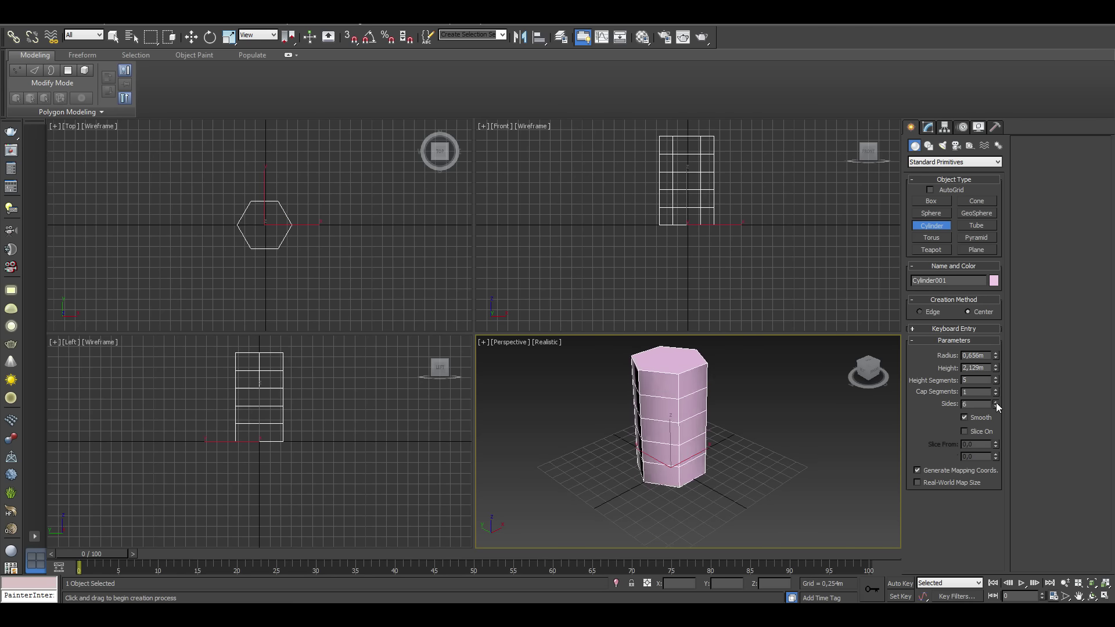
pyautogui.rightClick(279, 247)
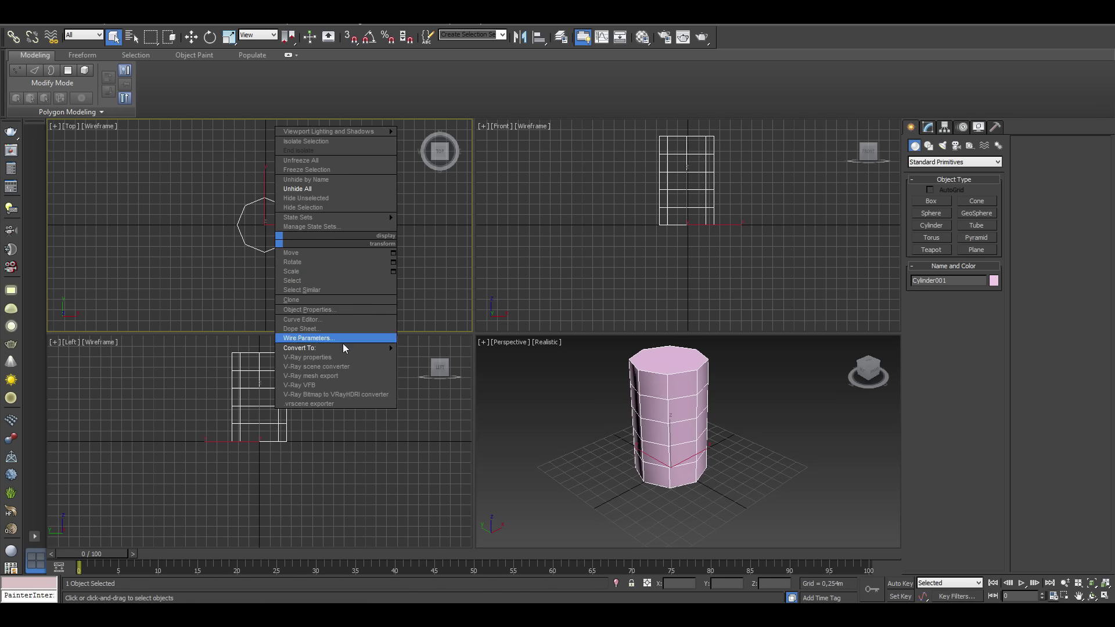
pyautogui.click(447, 349)
# Scale the bottom, middle and top vertex rings to taper the body into an egg.
pyautogui.press('1')
pyautogui.moveTo(708, 216)
pyautogui.mouseDown()
pyautogui.moveTo(644, 232)
pyautogui.moveTo(688, 285)
pyautogui.mouseUp()
pyautogui.scroll(2, 685, 244)
pyautogui.press('r')
pyautogui.moveTo(747, 250)
pyautogui.mouseDown()
pyautogui.moveTo(615, 234)
pyautogui.moveTo(615, 256)
pyautogui.mouseUp()
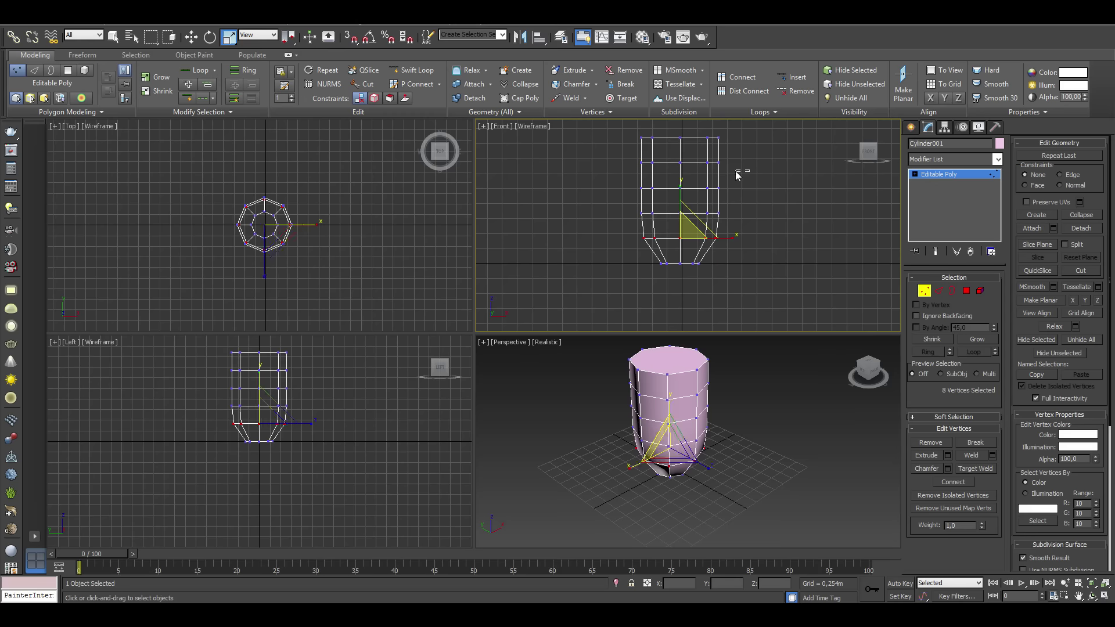
pyautogui.moveTo(749, 131); pyautogui.dragTo(627, 145)
pyautogui.moveTo(737, 174); pyautogui.dragTo(737, 191)
pyautogui.moveTo(698, 196); pyautogui.dragTo(697, 238, button='middle')
pyautogui.moveTo(697, 233); pyautogui.dragTo(697, 238)
pyautogui.moveTo(697, 238); pyautogui.dragTo(690, 222, button='middle')
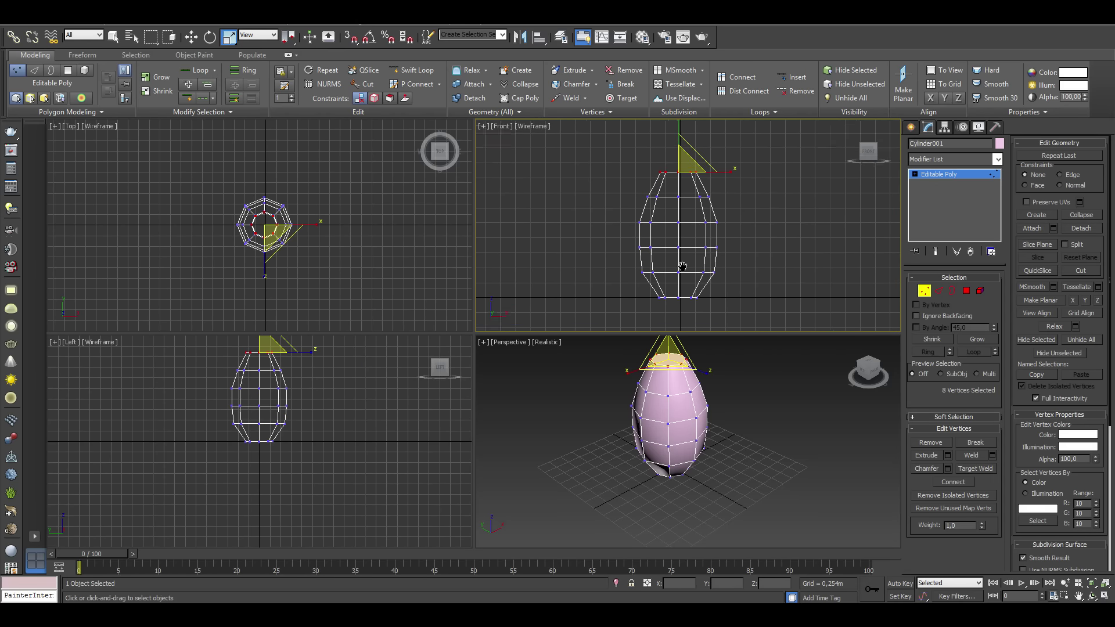
pyautogui.click(753, 428)
# Assign a default grey material, set the wire colour to black, and show edged faces.
pyautogui.press('m')
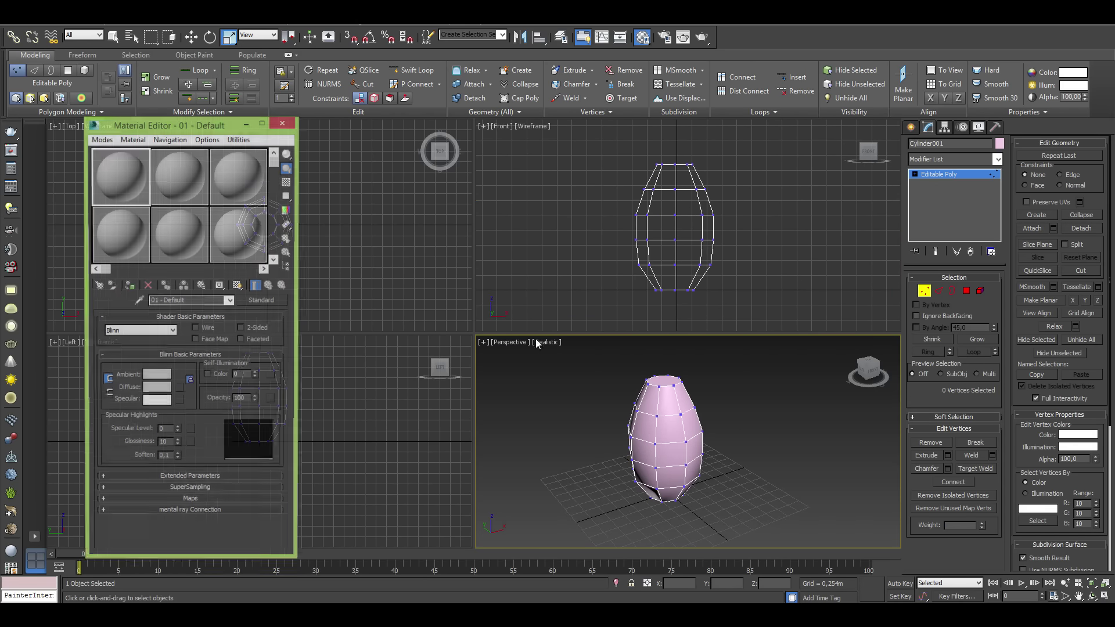
pyautogui.click(130, 285)
pyautogui.click(297, 122)
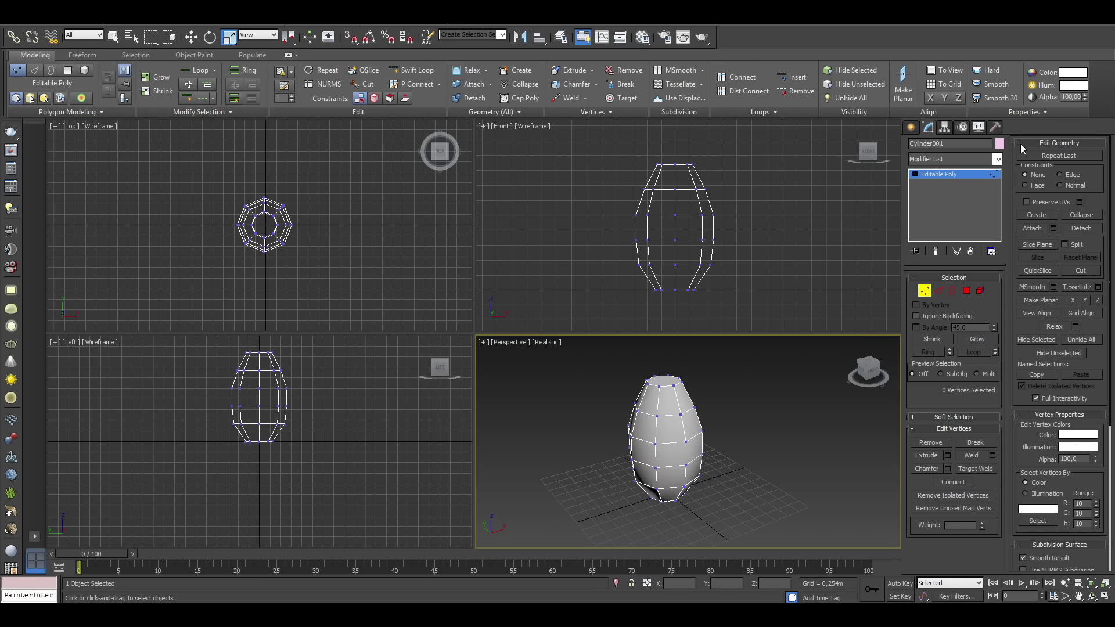
pyautogui.click(1000, 143)
pyautogui.click(616, 371)
pyautogui.click(768, 447)
pyautogui.press('F4')
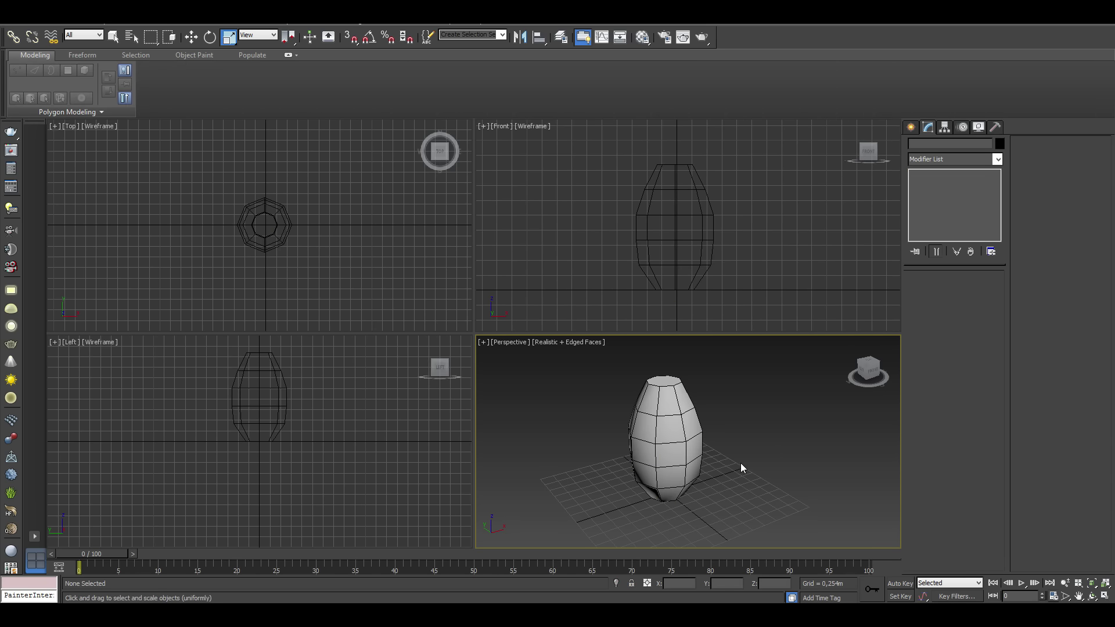
# Raise the vertex ring near the top of the body higher.
pyautogui.click(692, 451)
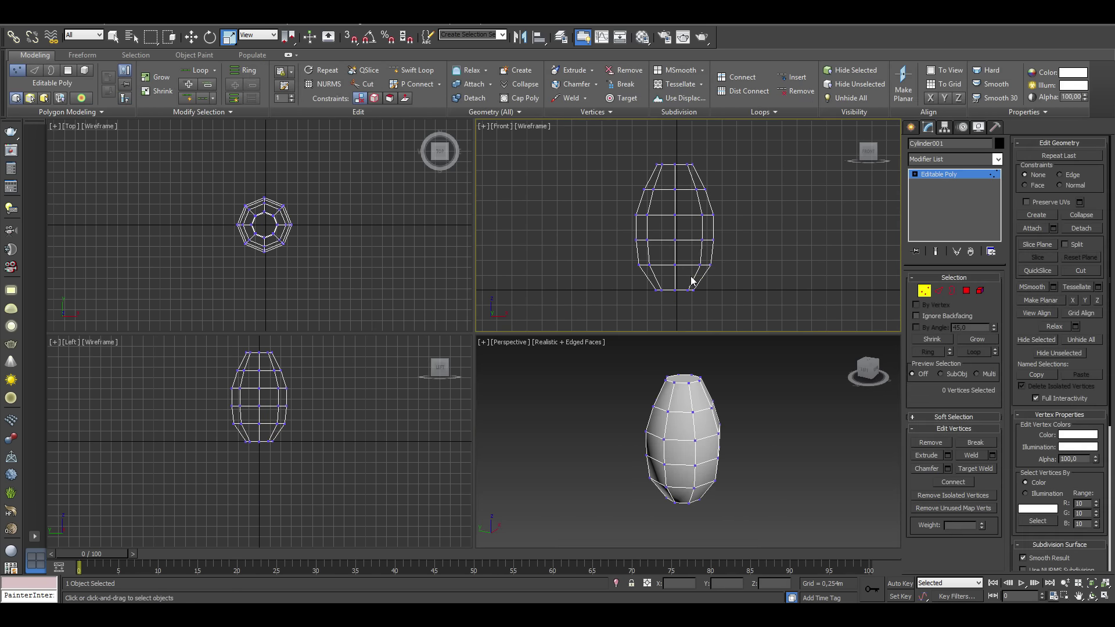
pyautogui.scroll(5, 680, 261)
pyautogui.press('w')
pyautogui.moveTo(580, 145); pyautogui.dragTo(772, 171)
pyautogui.moveTo(668, 126); pyautogui.dragTo(668, 218, button='middle')
pyautogui.moveTo(668, 219); pyautogui.dragTo(667, 182)
# Connect the upper vertical edges to add a new horizontal edge loop.
pyautogui.click(940, 290)
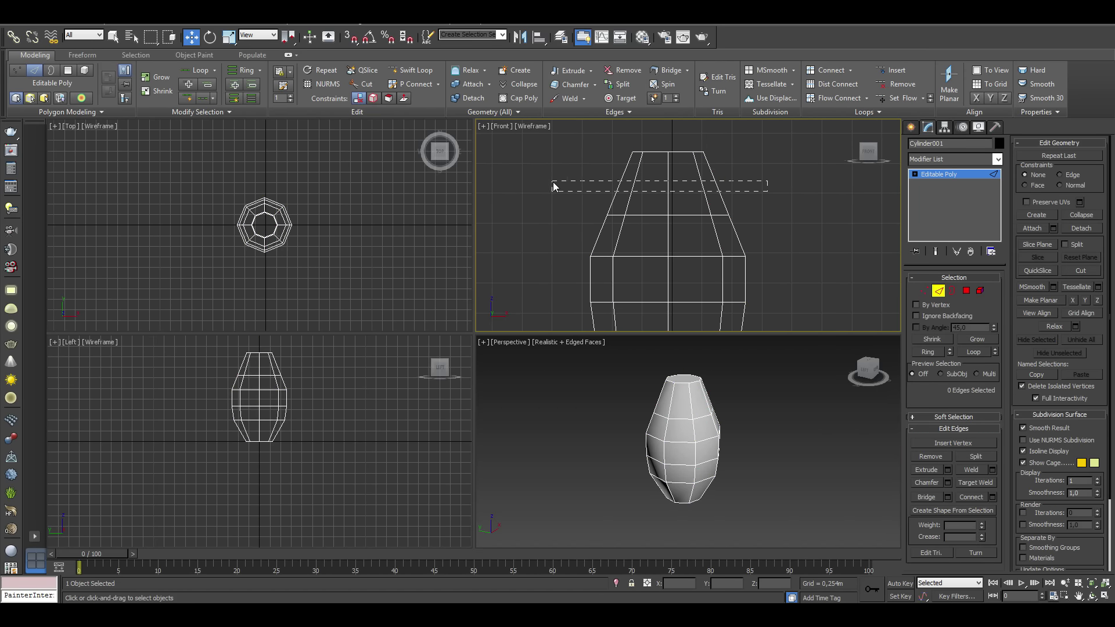
pyautogui.moveTo(553, 186); pyautogui.dragTo(554, 187)
pyautogui.click(966, 498)
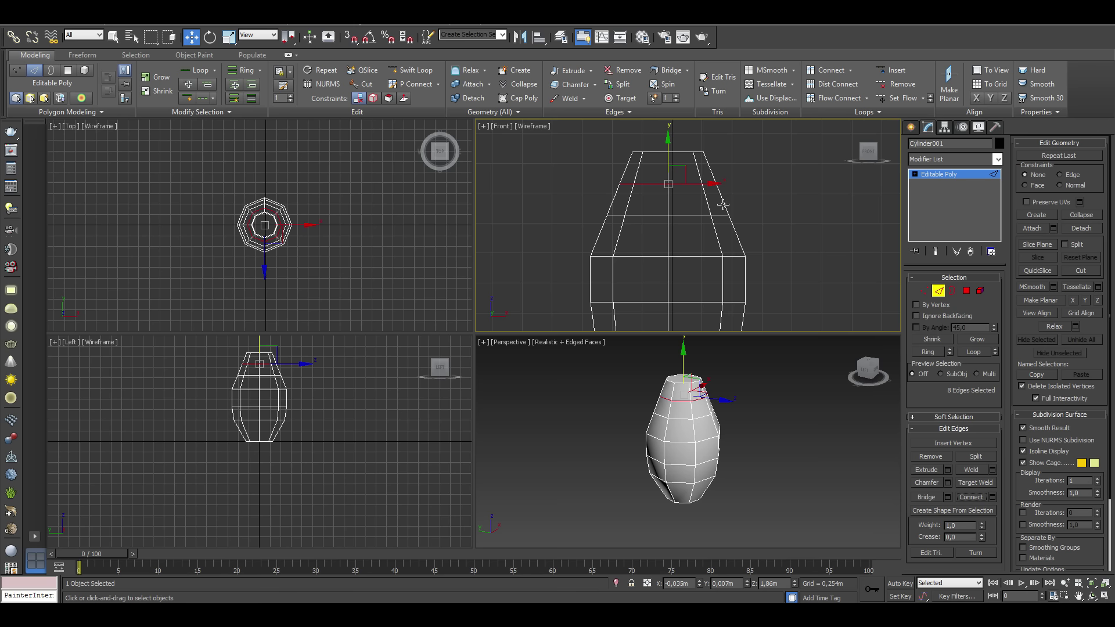
pyautogui.press('r')
# Move a lower vertex ring upward to round out the egg profile.
pyautogui.click(917, 290)
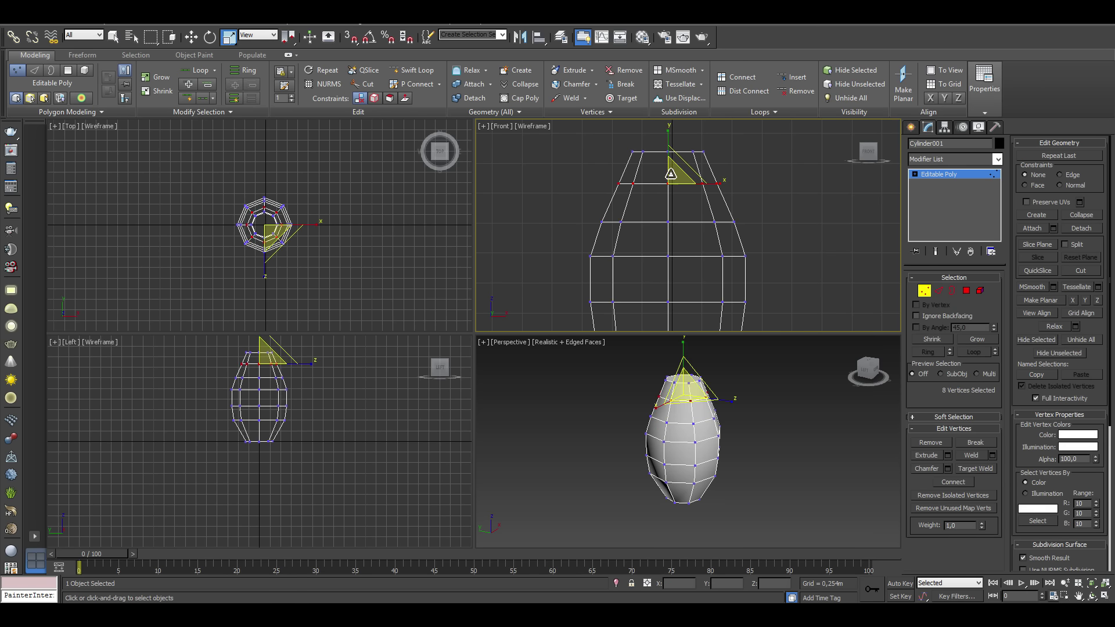
pyautogui.scroll(-3, 687, 242)
pyautogui.moveTo(838, 267); pyautogui.dragTo(598, 221)
pyautogui.press('w')
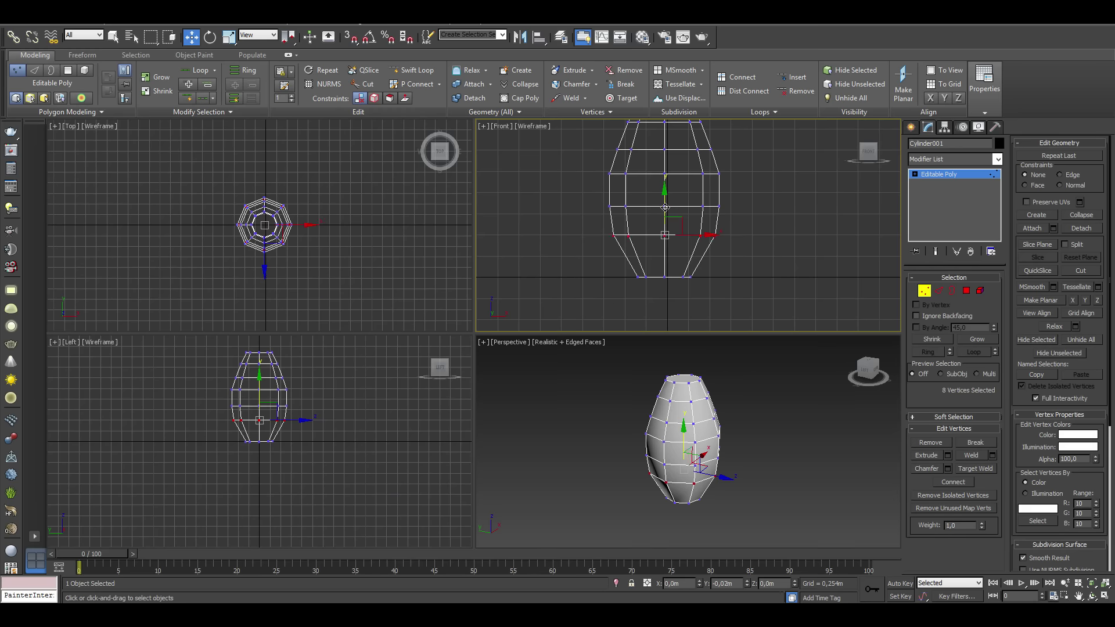
pyautogui.hotkey('ctrl', 'z')
pyautogui.hotkey('ctrl', 'z')
pyautogui.moveTo(660, 163); pyautogui.dragTo(661, 142)
pyautogui.moveTo(638, 165); pyautogui.dragTo(649, 170, button='middle')
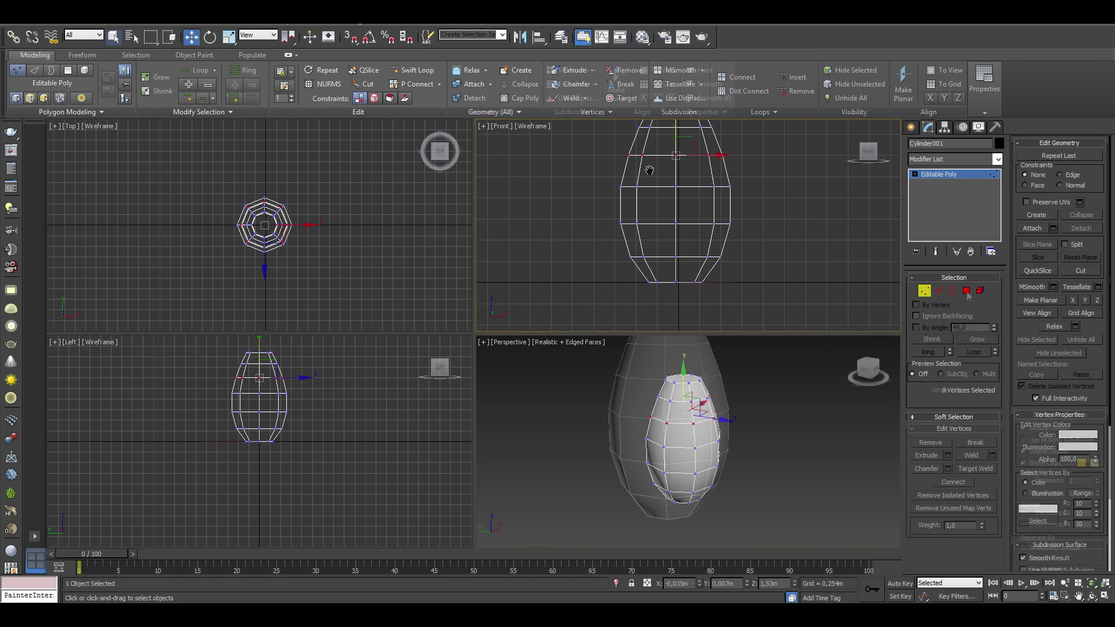
pyautogui.click(966, 291)
# Bevel one bottom face with height 0,092m and outline -0,066m.
pyautogui.click(681, 507)
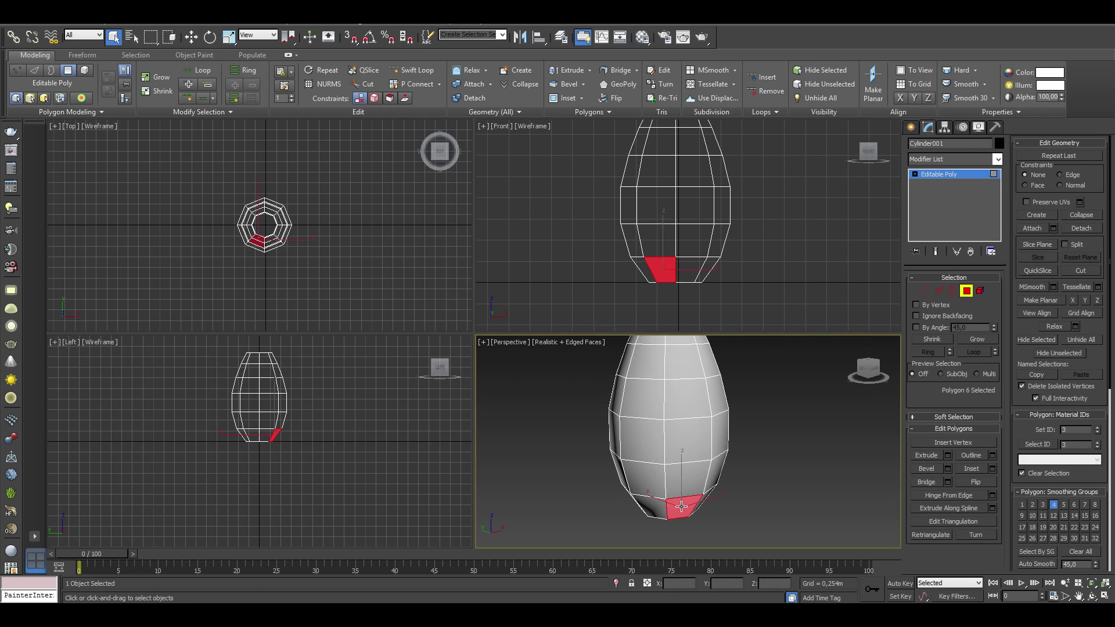
pyautogui.scroll(5, 682, 506)
pyautogui.click(947, 468)
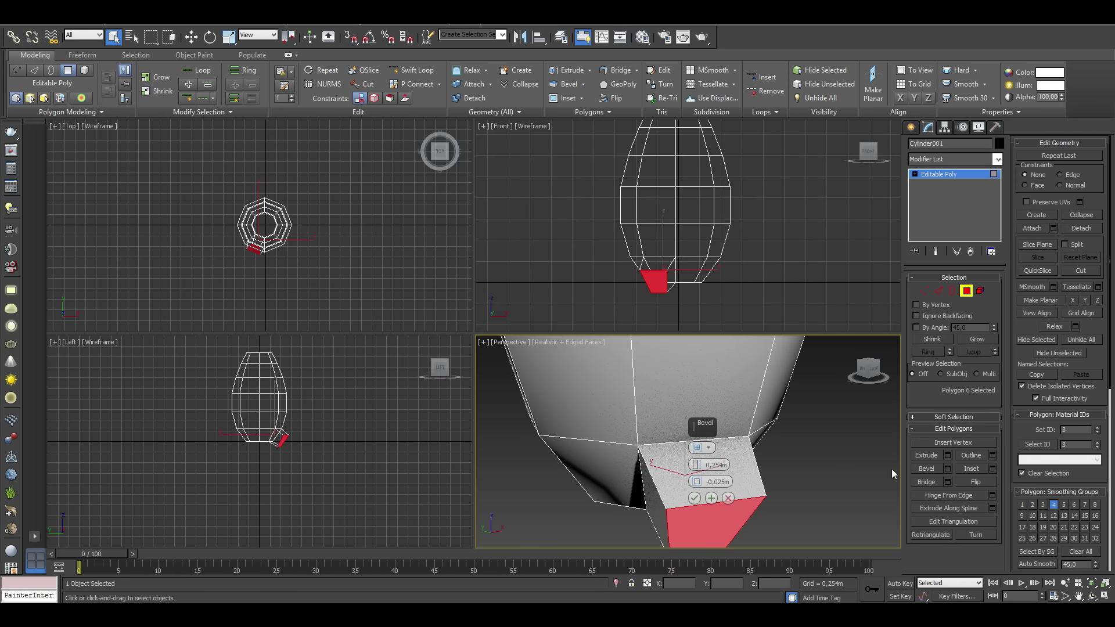
pyautogui.moveTo(615, 413); pyautogui.dragTo(615, 399, button='middle')
pyautogui.moveTo(696, 465); pyautogui.dragTo(697, 494)
pyautogui.keyDown('alt'); pyautogui.moveTo(697, 473); pyautogui.dragTo(720, 468, button='middle'); pyautogui.keyUp('alt')
pyautogui.moveTo(698, 464); pyautogui.dragTo(698, 464)
pyautogui.click(695, 498)
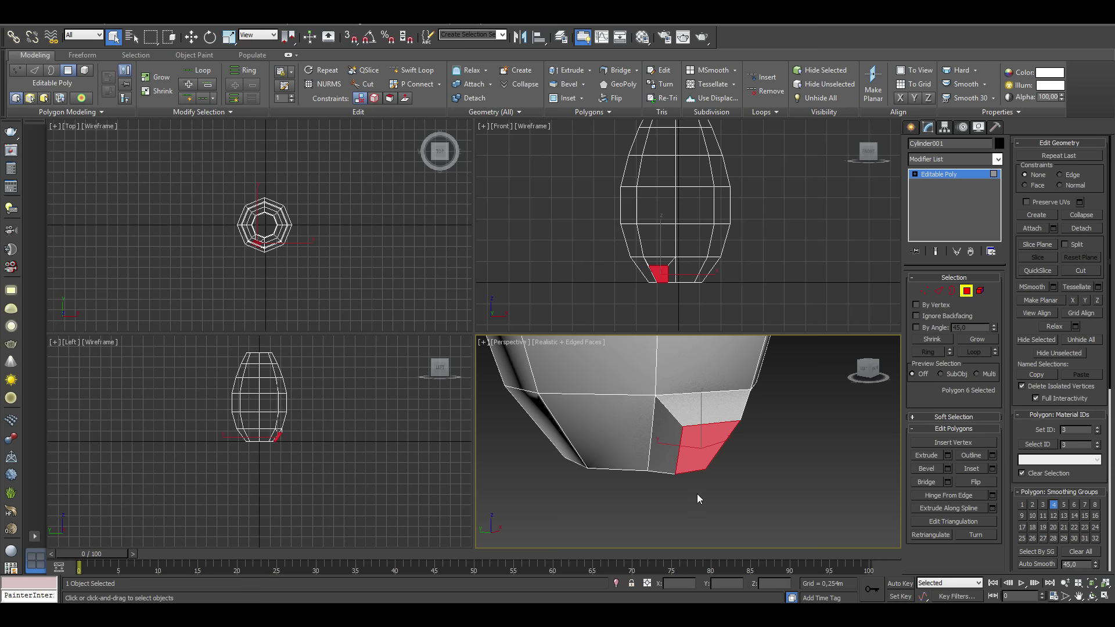
pyautogui.keyDown('alt'); pyautogui.moveTo(686, 478); pyautogui.dragTo(688, 415, button='middle'); pyautogui.keyUp('alt')
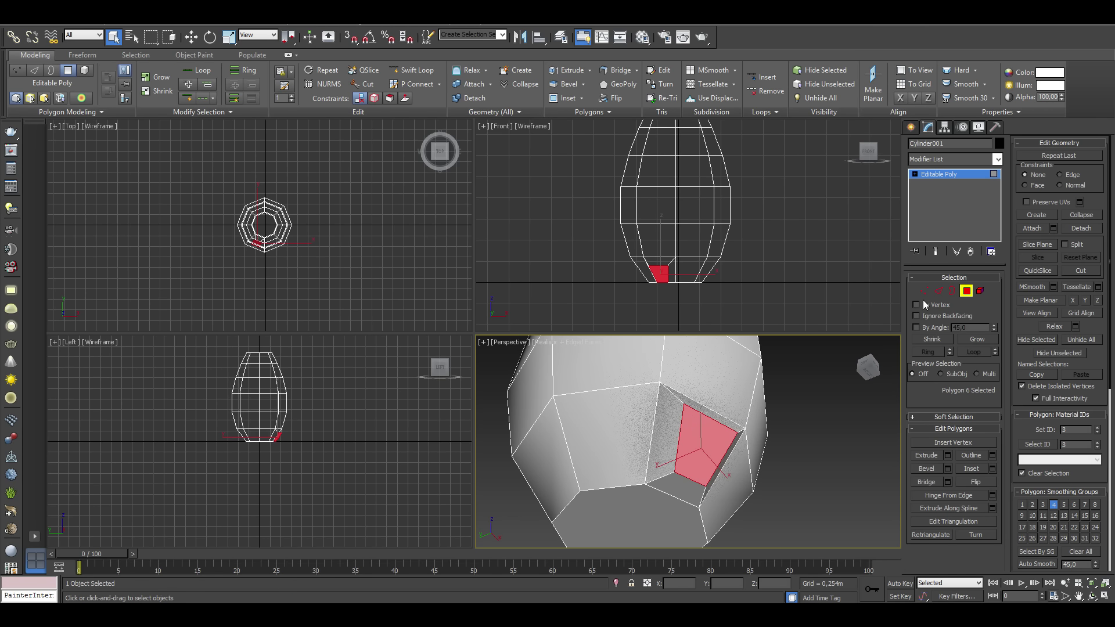
# Remove an edge from the bevelled bottom face.
pyautogui.click(939, 290)
pyautogui.click(685, 477)
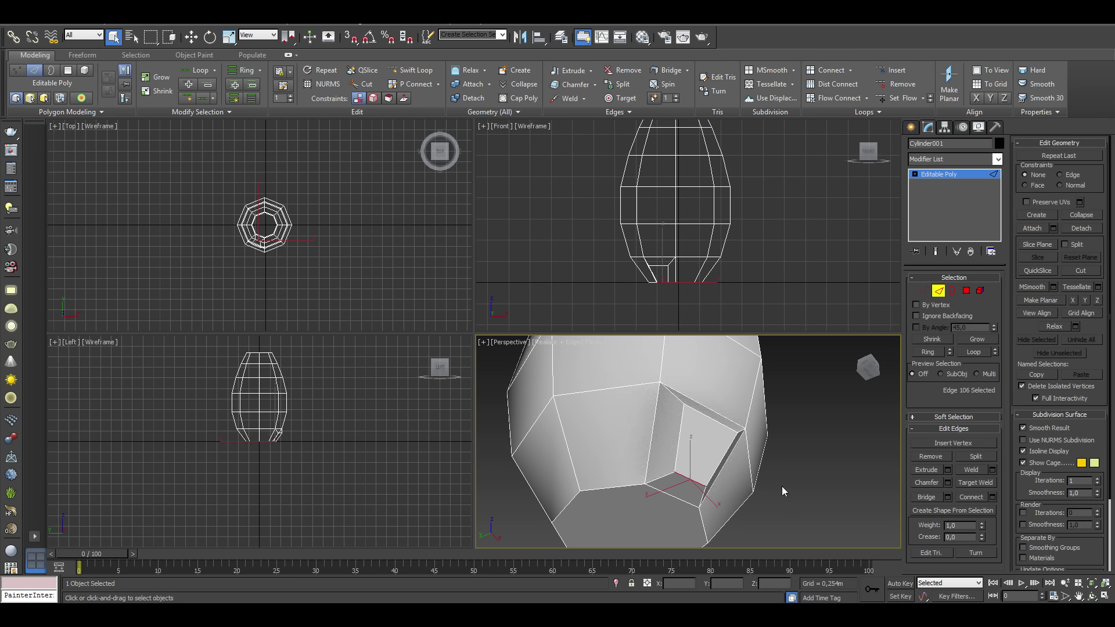
pyautogui.press('BackSpace')
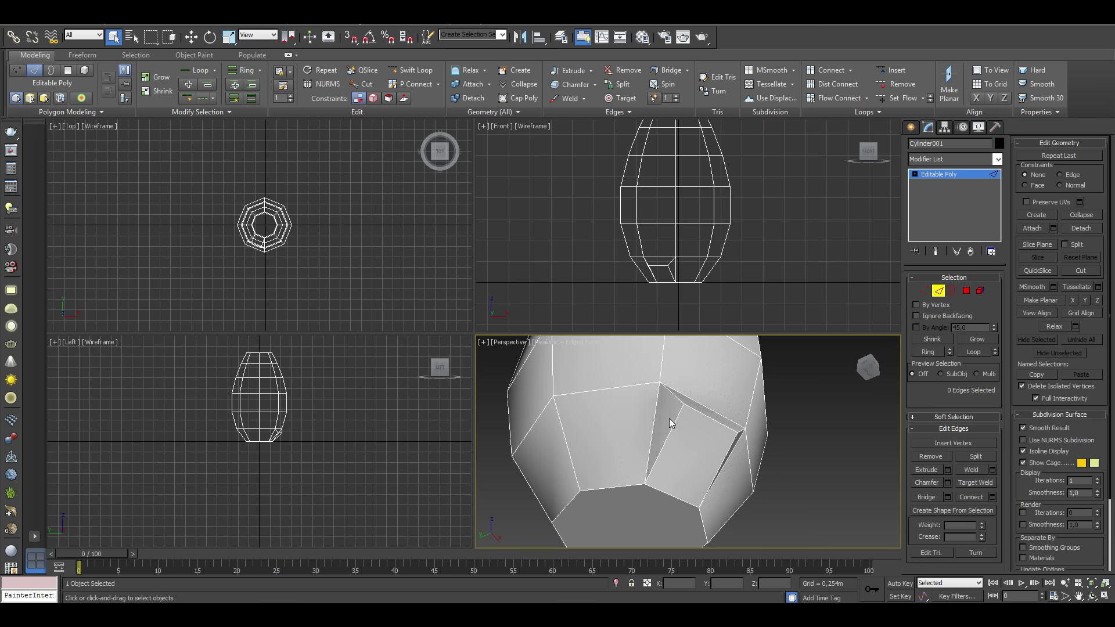
pyautogui.keyDown('alt'); pyautogui.moveTo(690, 407); pyautogui.dragTo(693, 454, button='middle'); pyautogui.keyUp('alt')
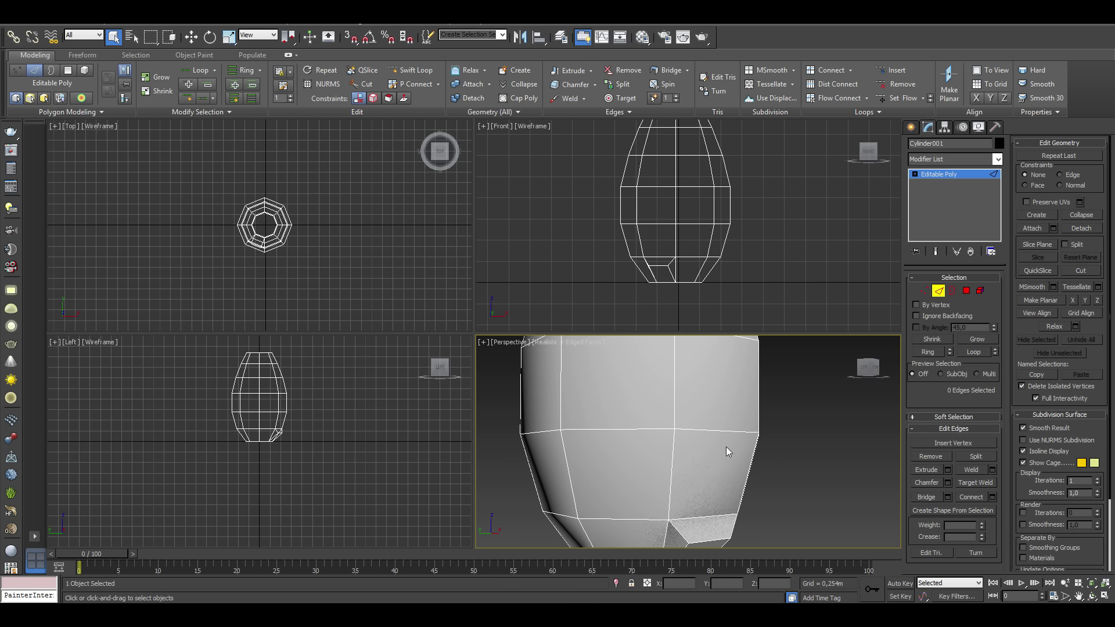
# Bevel three stacked side faces separately using Bevel By Polygon.
pyautogui.click(966, 291)
pyautogui.click(710, 463)
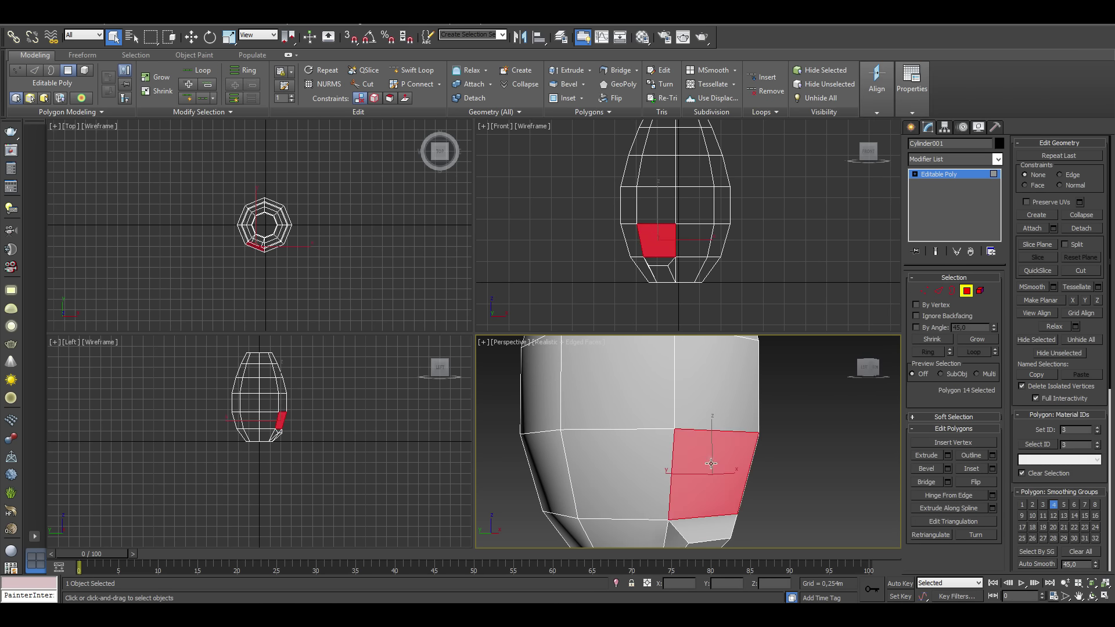
pyautogui.keyDown('ctrl'); pyautogui.click(722, 381); pyautogui.keyUp('ctrl')
pyautogui.scroll(-2, 707, 428)
pyautogui.scroll(-3, 703, 416)
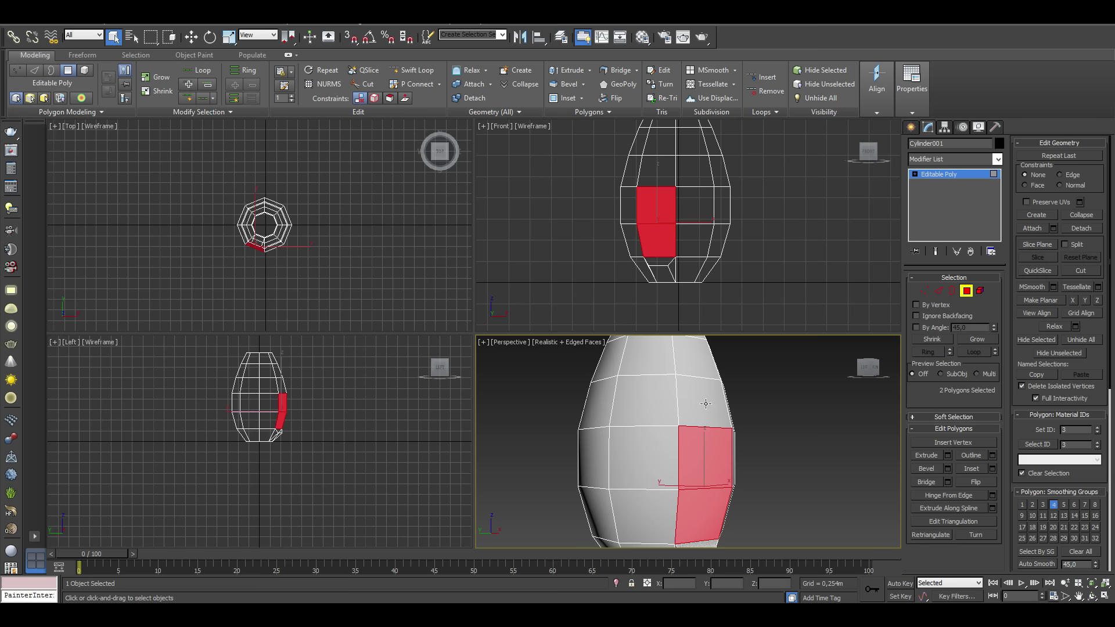
pyautogui.keyDown('ctrl'); pyautogui.click(704, 403); pyautogui.keyUp('ctrl')
pyautogui.click(949, 467)
pyautogui.click(697, 448)
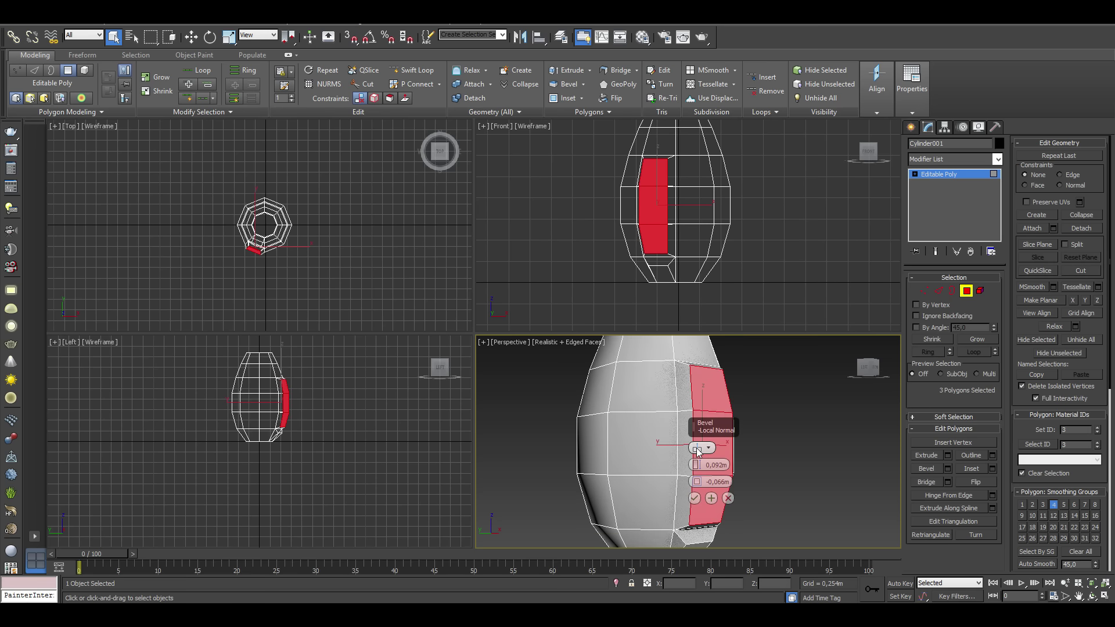
pyautogui.click(694, 499)
# Bevel the two upper faces of the body By Polygon.
pyautogui.keyDown('alt'); pyautogui.moveTo(675, 418); pyautogui.dragTo(680, 458, button='middle'); pyautogui.keyUp('alt')
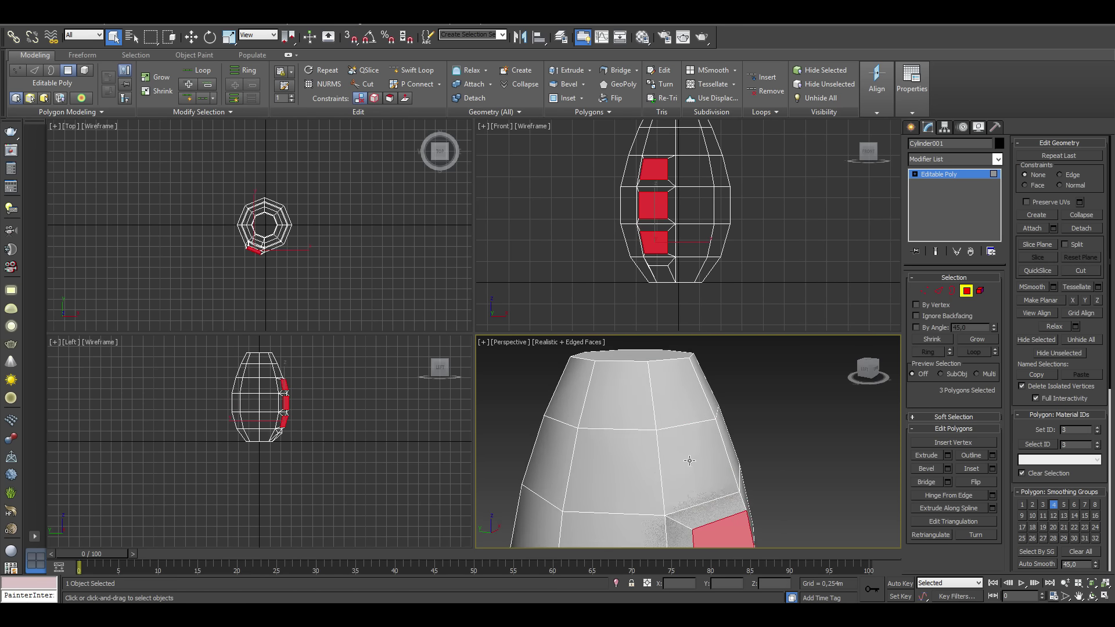
pyautogui.click(697, 470)
pyautogui.keyDown('ctrl'); pyautogui.click(676, 395); pyautogui.keyUp('ctrl')
pyautogui.click(947, 468)
pyautogui.click(694, 449)
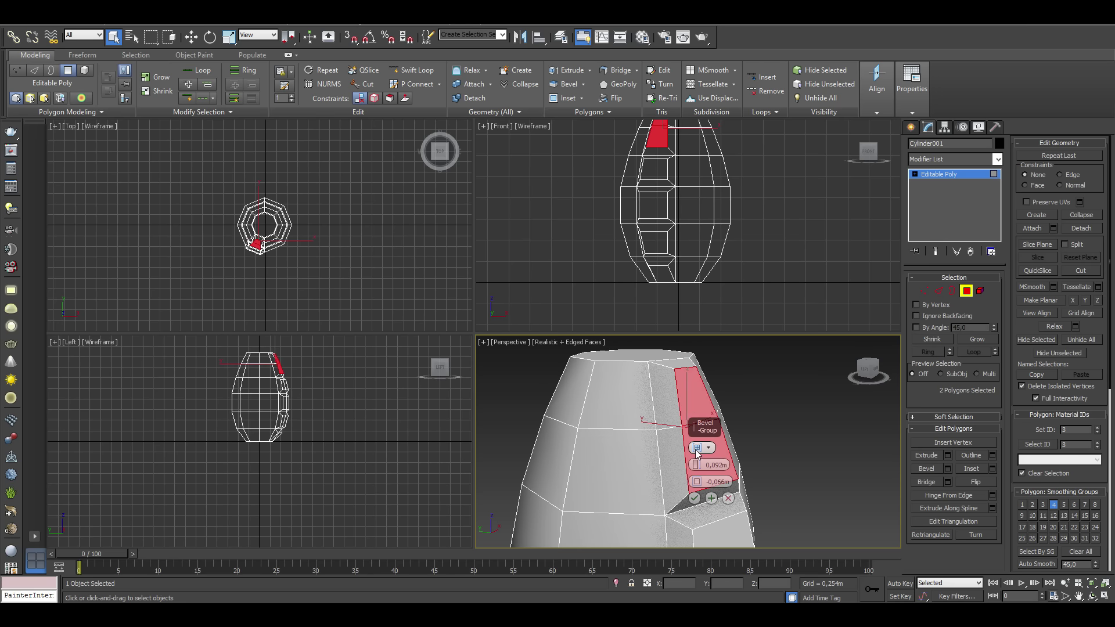
pyautogui.click(695, 499)
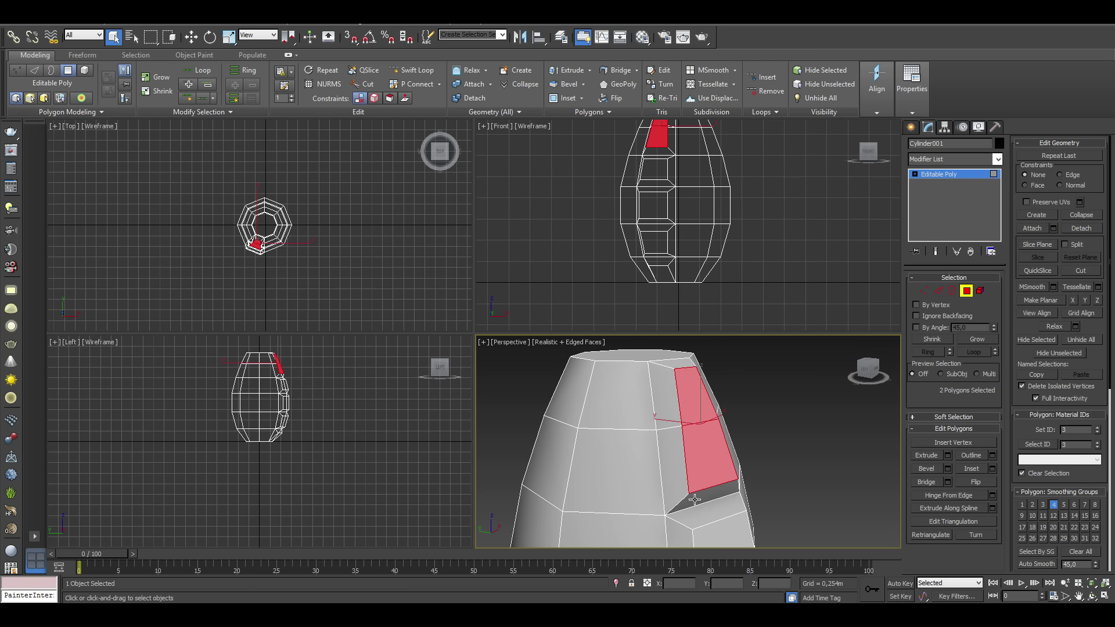
pyautogui.click(938, 291)
pyautogui.click(689, 367)
pyautogui.click(783, 389)
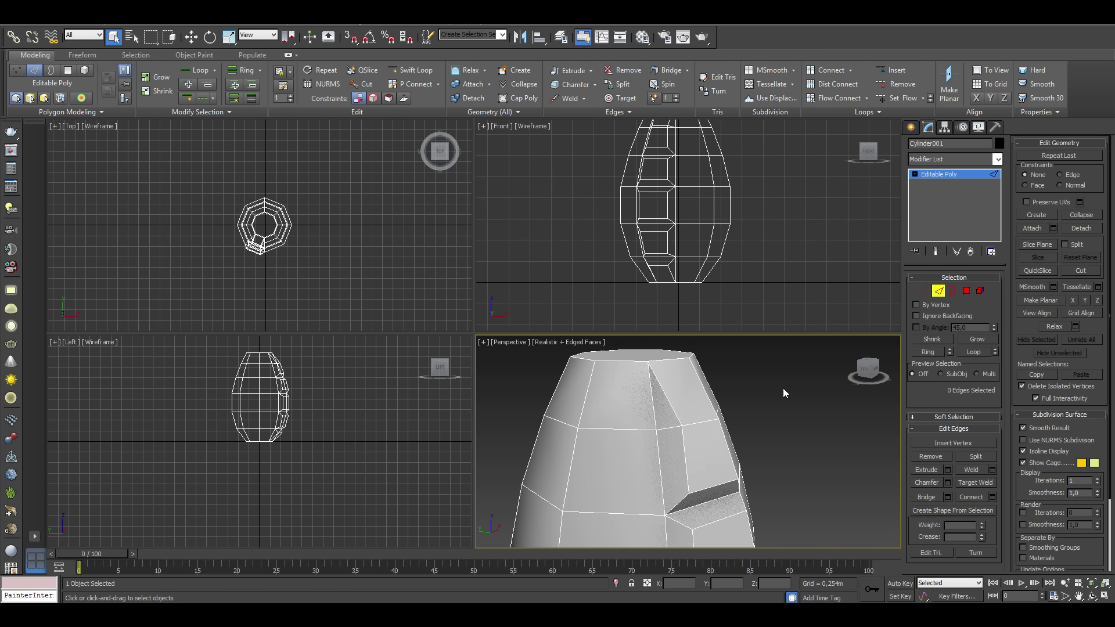
# Connect two side edges with a new edge, then move it and a neighbouring edge upward.
pyautogui.keyDown('alt'); pyautogui.moveTo(690, 430); pyautogui.dragTo(755, 406, button='middle'); pyautogui.keyUp('alt')
pyautogui.click(703, 476)
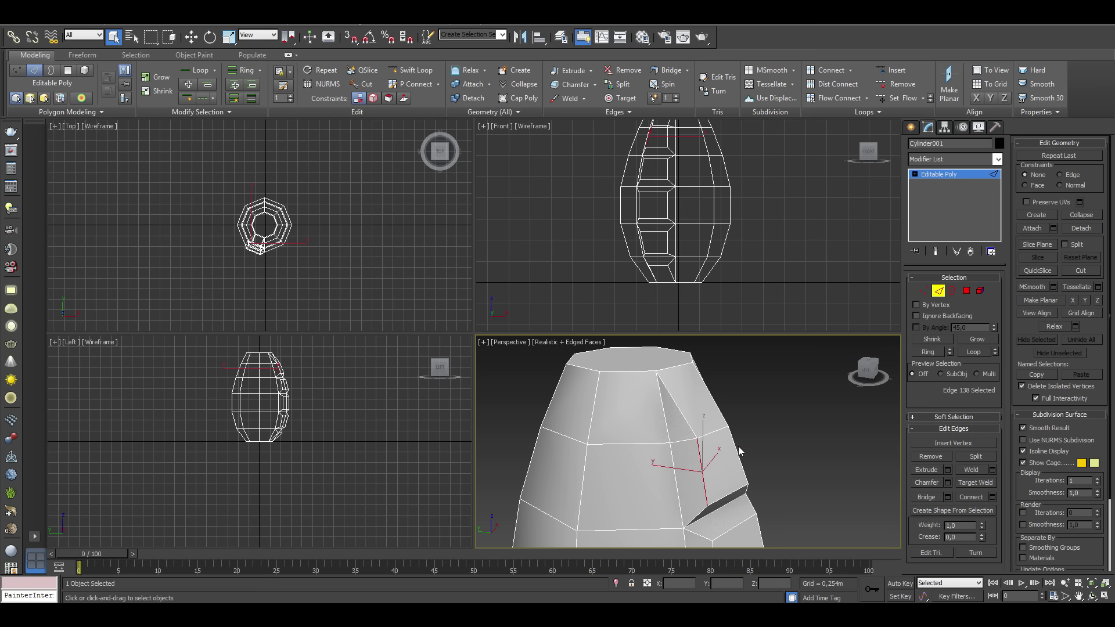
pyautogui.keyDown('ctrl'); pyautogui.click(738, 458); pyautogui.keyUp('ctrl')
pyautogui.click(972, 497)
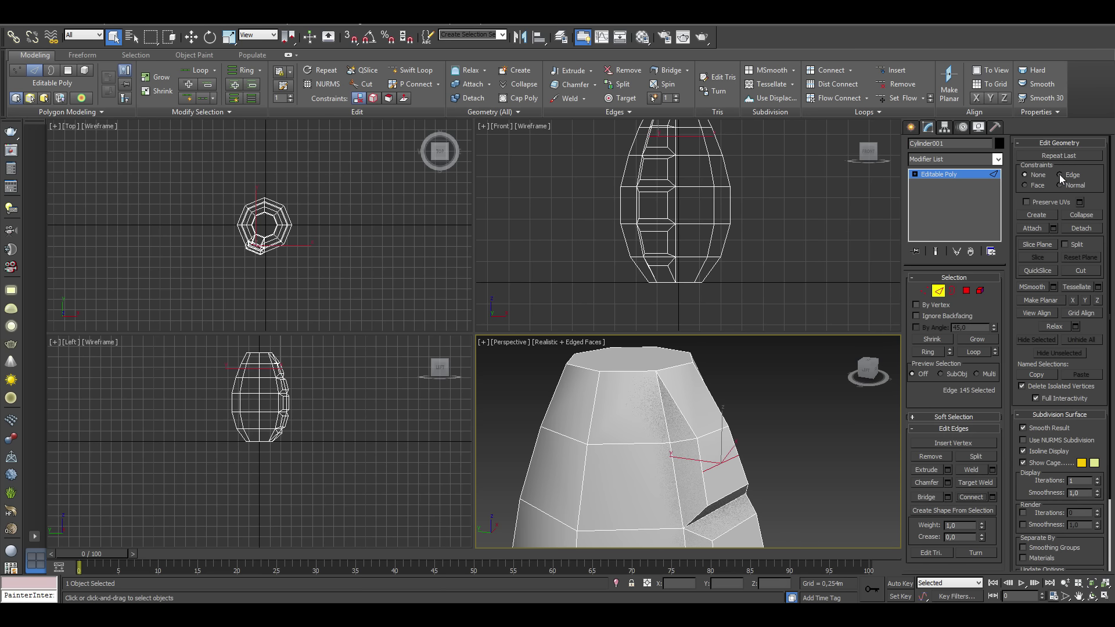
pyautogui.press('w')
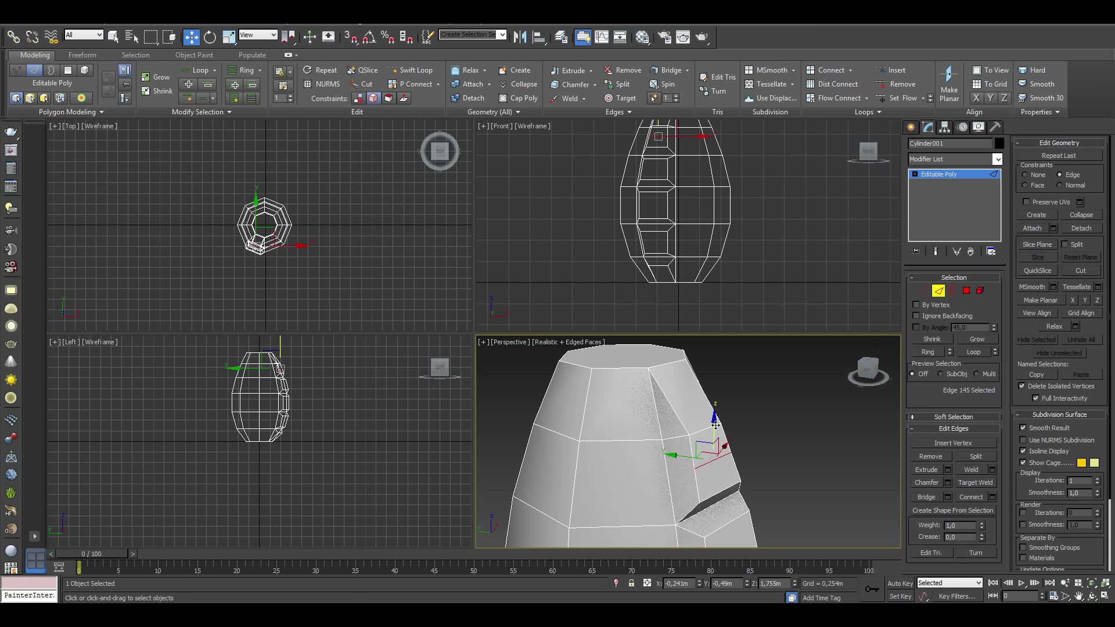
pyautogui.moveTo(713, 402); pyautogui.dragTo(713, 402)
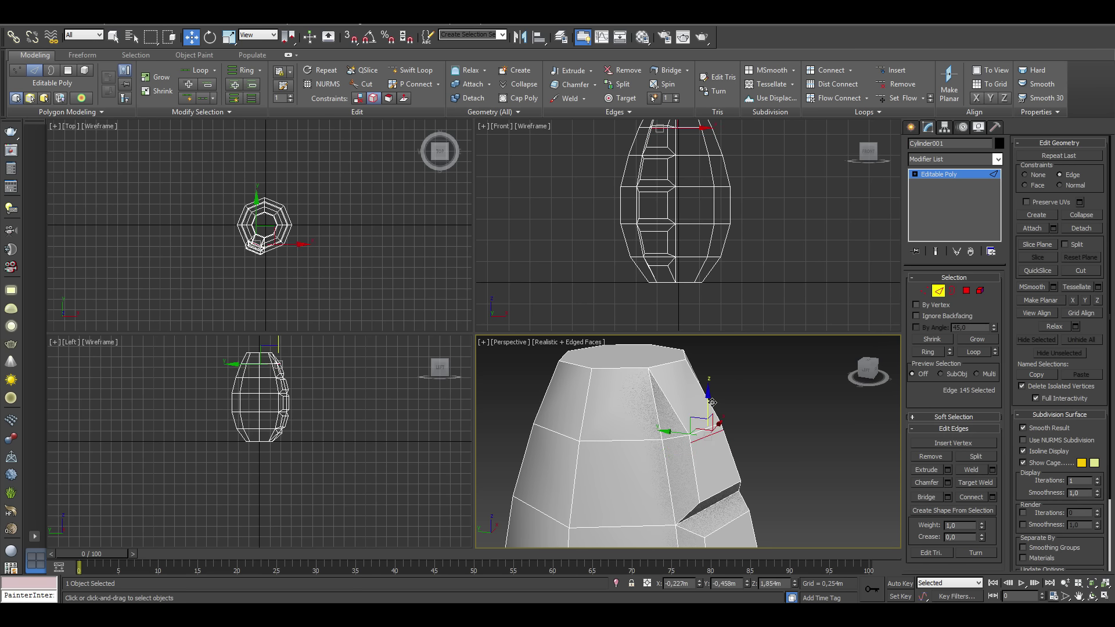
pyautogui.click(704, 429)
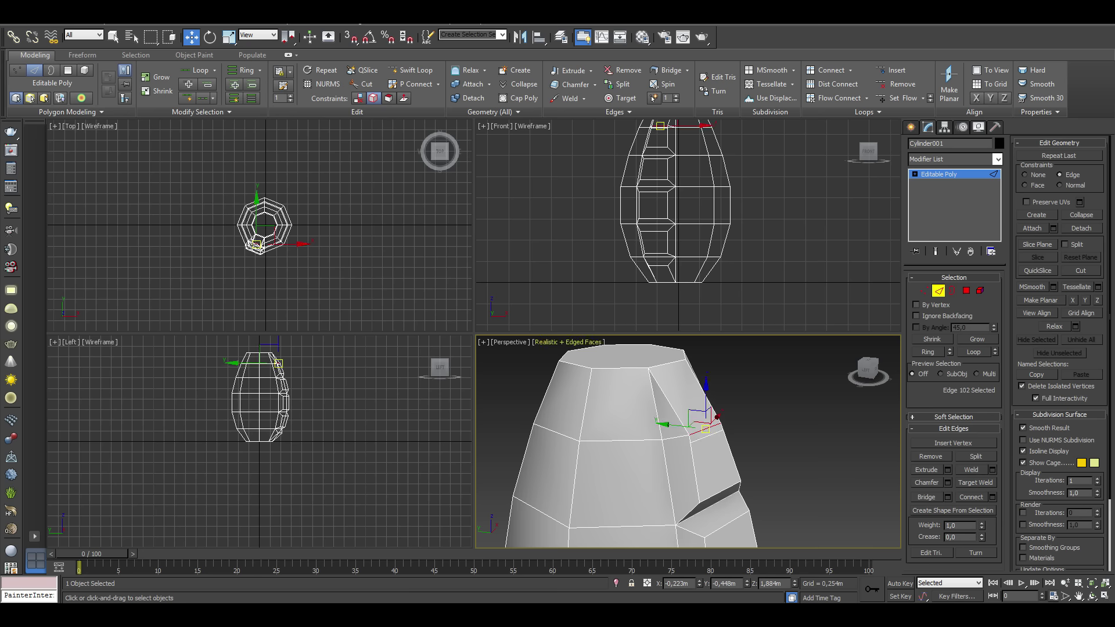
pyautogui.scroll(3, 256, 245)
pyautogui.scroll(5, 290, 245)
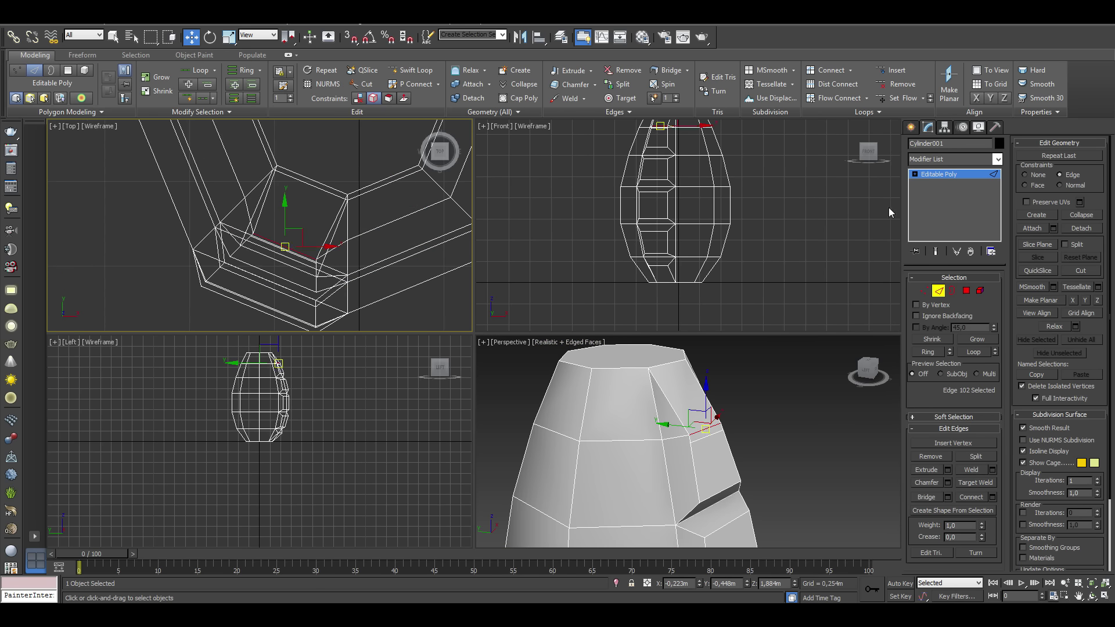
pyautogui.moveTo(301, 228); pyautogui.dragTo(310, 207)
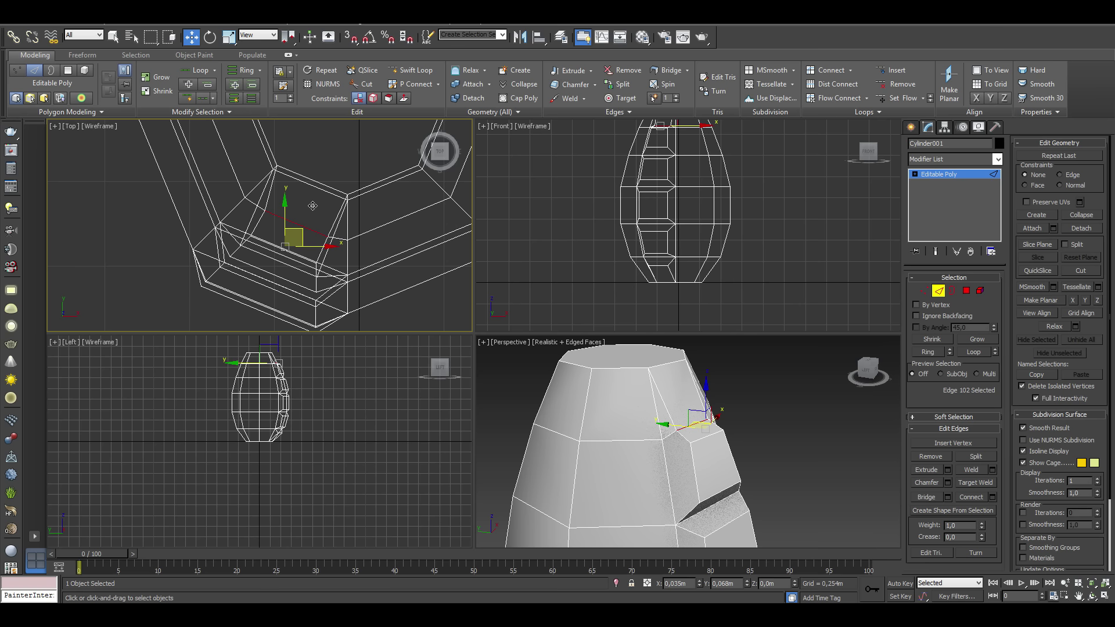
# Hide all polygons except one curved column of six bevelled panels.
pyautogui.press('4')
pyautogui.hotkey('ctrl', 'shift', 'z')
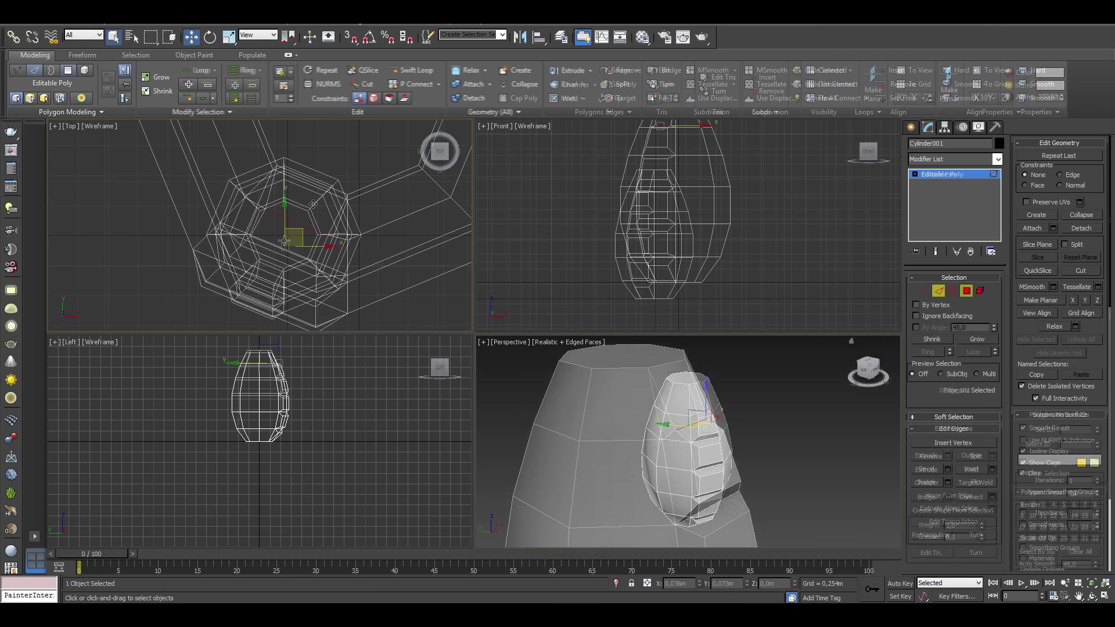
pyautogui.moveTo(154, 145); pyautogui.dragTo(404, 246)
pyautogui.hotkey('alt', 'h')
pyautogui.moveTo(372, 309); pyautogui.dragTo(299, 244)
pyautogui.hotkey('alt', 'h')
pyautogui.keyDown('alt'); pyautogui.moveTo(772, 441); pyautogui.dragTo(750, 434, button='middle'); pyautogui.keyUp('alt')
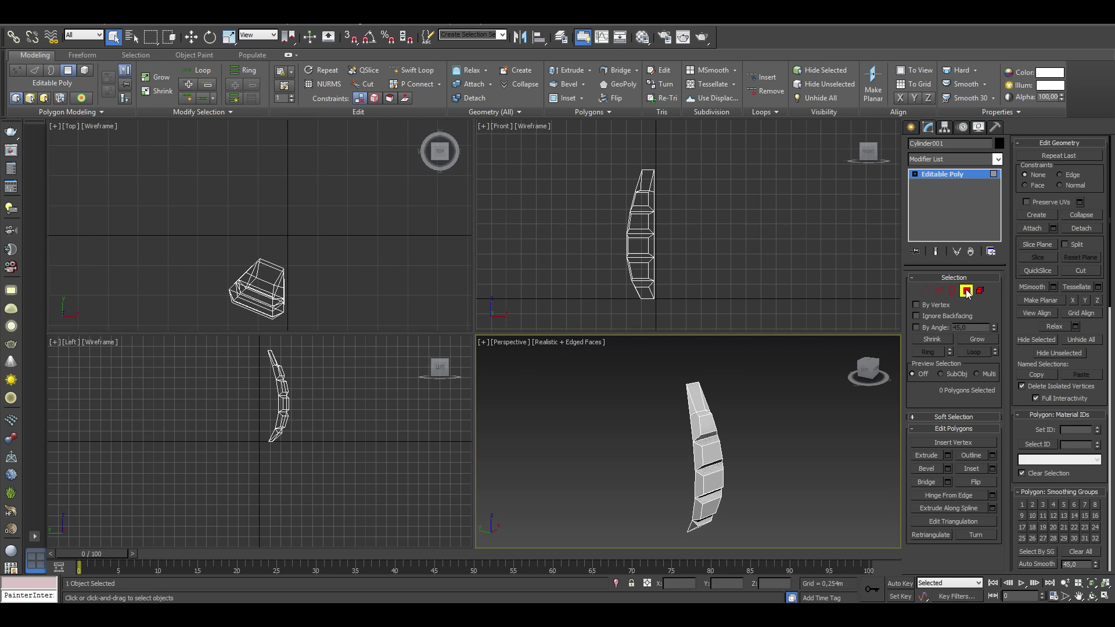
# Array the panel column as 8 copies rotated 45° about Z.
pyautogui.press('4')
pyautogui.click(70, 15)
pyautogui.click(93, 211)
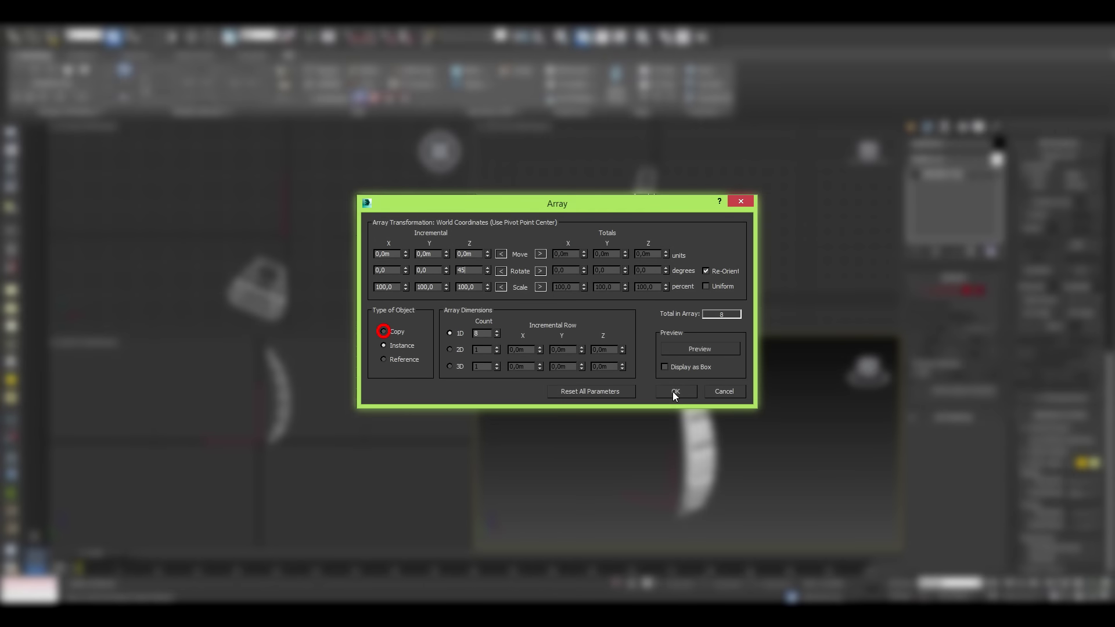
pyautogui.keyDown('alt'); pyautogui.moveTo(668, 447); pyautogui.dragTo(672, 444, button='middle'); pyautogui.keyUp('alt')
# Convert to Editable Poly, attach all eight copies via Attach List, and select every vertex.
pyautogui.rightClick(672, 444)
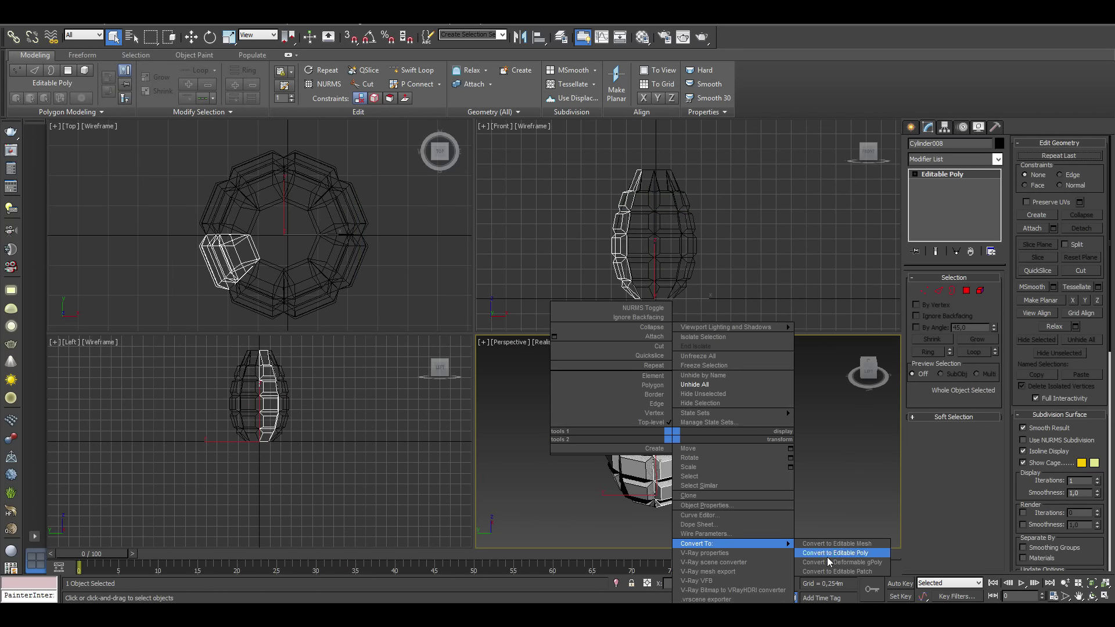
pyautogui.moveTo(696, 543)
pyautogui.click(832, 582)
pyautogui.click(1053, 229)
pyautogui.click(102, 138)
pyautogui.keyDown('shift'); pyautogui.click(102, 207); pyautogui.keyUp('shift')
pyautogui.click(207, 379)
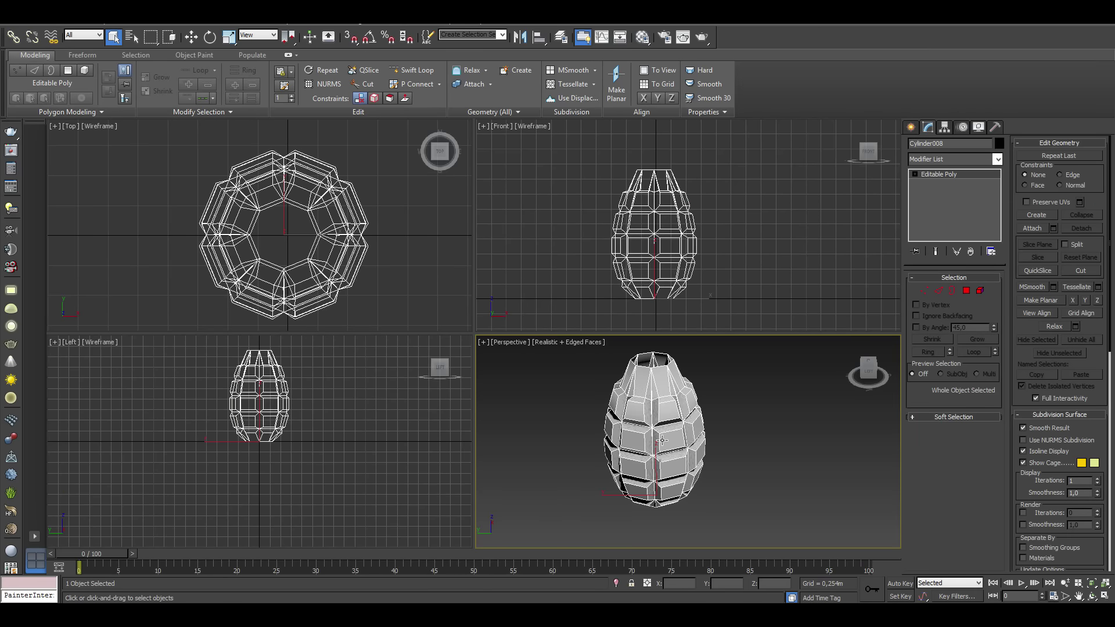
pyautogui.click(923, 290)
pyautogui.moveTo(724, 311); pyautogui.dragTo(574, 153)
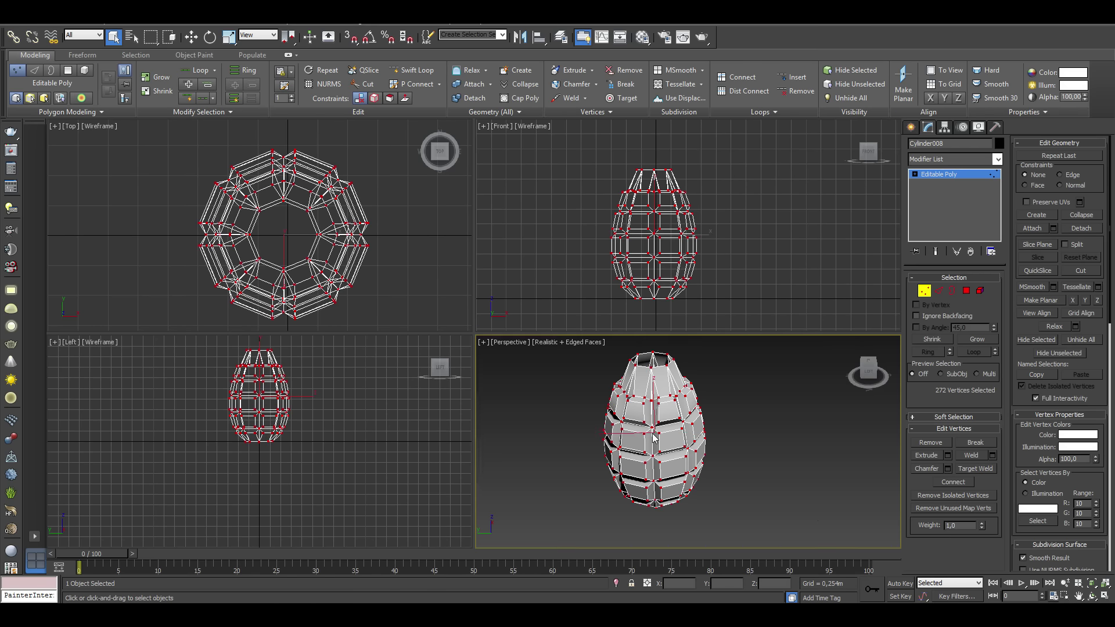
# Weld all selected vertices at a 0,003m threshold, reducing 272 vertices to 232.
pyautogui.scroll(5, 654, 440)
pyautogui.scroll(1, 655, 440)
pyautogui.scroll(1, 656, 440)
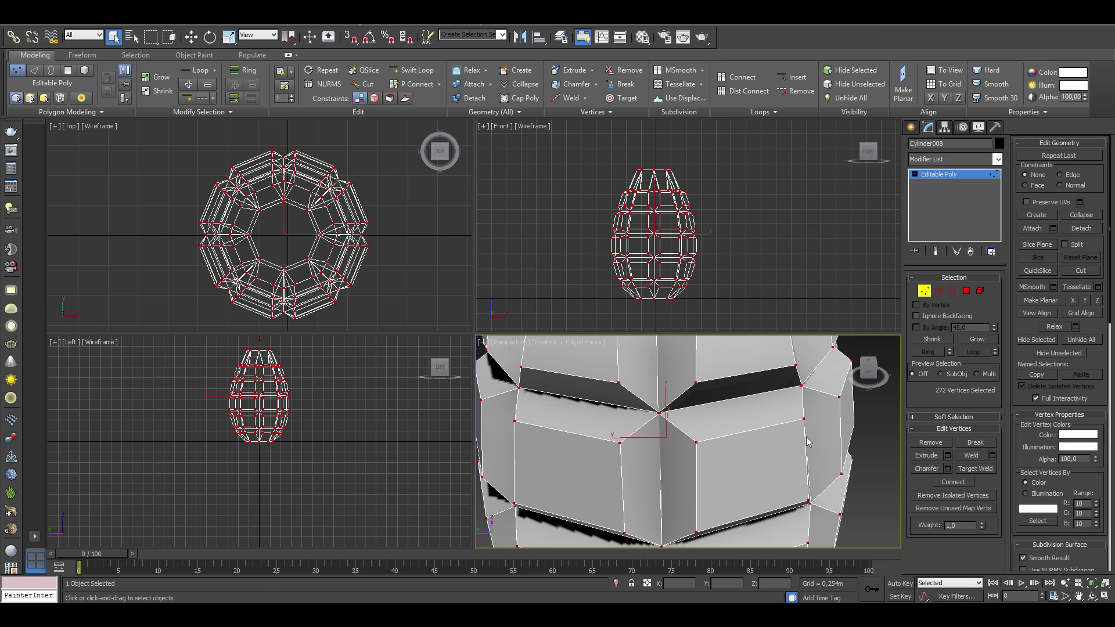
pyautogui.click(992, 456)
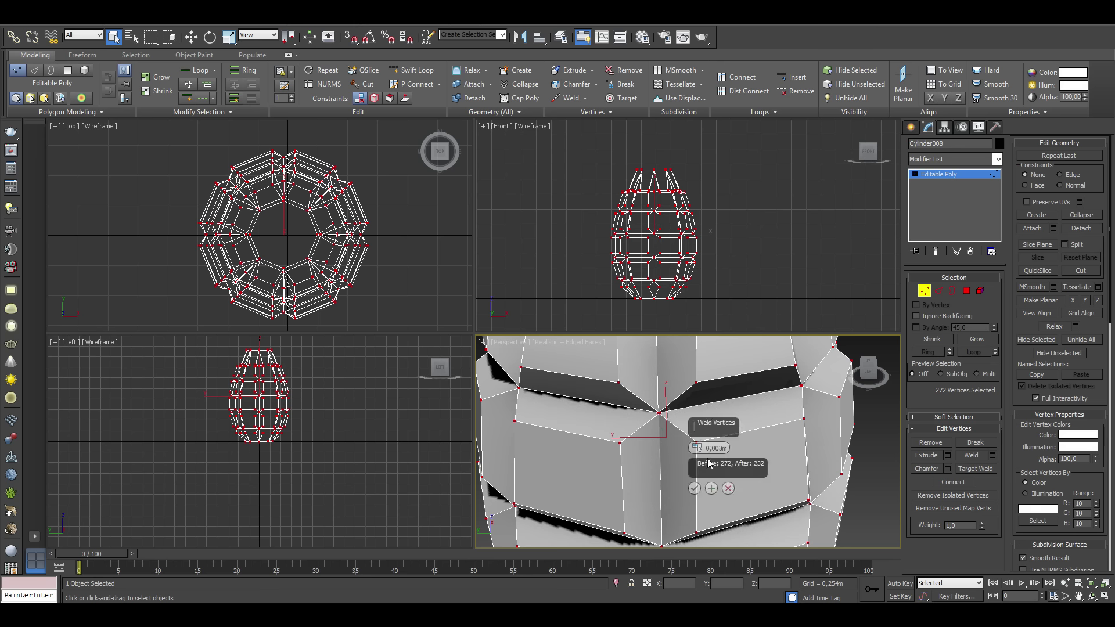
pyautogui.click(694, 488)
pyautogui.scroll(-5, 881, 515)
# Cap the bottom border opening of the body.
pyautogui.press('3')
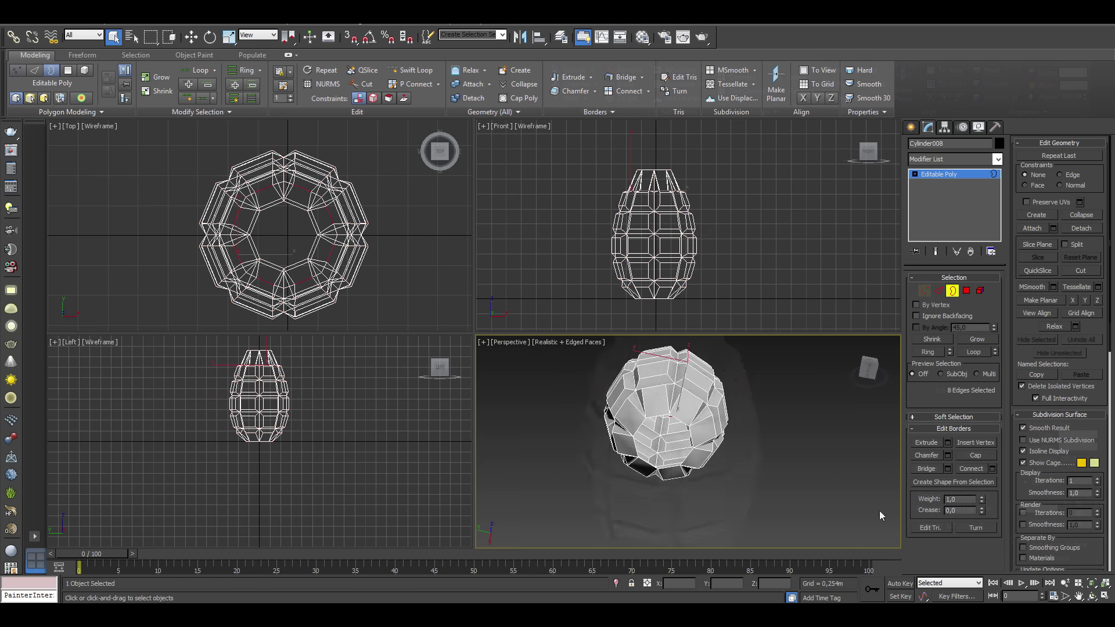
pyautogui.hotkey('alt', 'w')
pyautogui.keyDown('alt'); pyautogui.moveTo(453, 305); pyautogui.dragTo(456, 355, button='middle'); pyautogui.keyUp('alt')
pyautogui.click(451, 353)
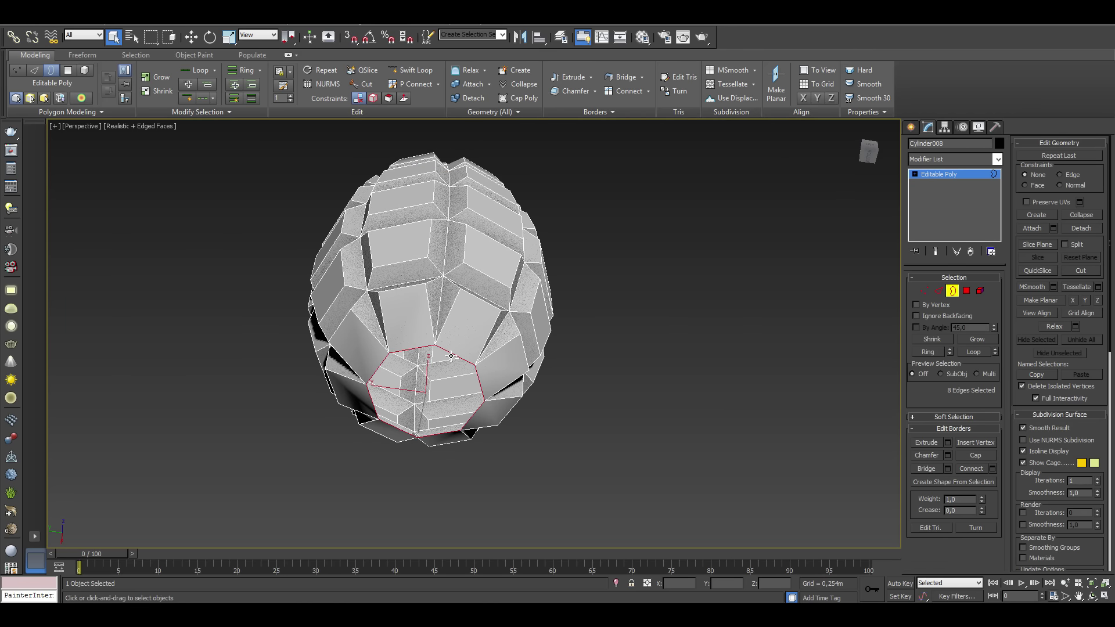
pyautogui.click(980, 453)
pyautogui.keyDown('alt'); pyautogui.moveTo(554, 329); pyautogui.dragTo(460, 368, button='middle'); pyautogui.keyUp('alt')
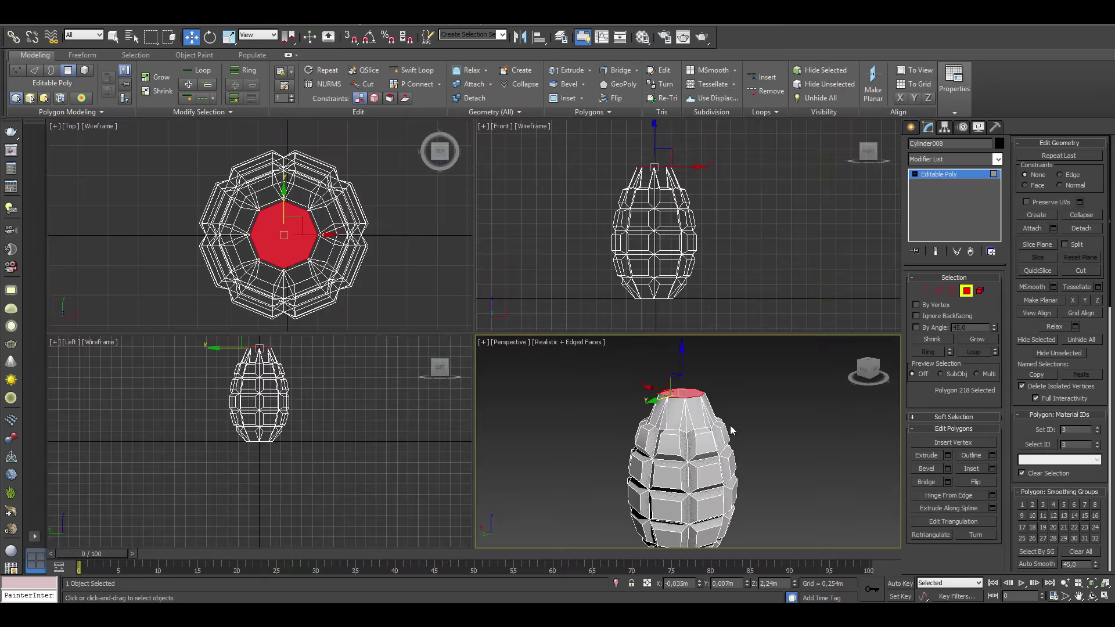
# Extrude the top polygon 0,466m into a neck and add an edge ring around its middle.
pyautogui.click(947, 456)
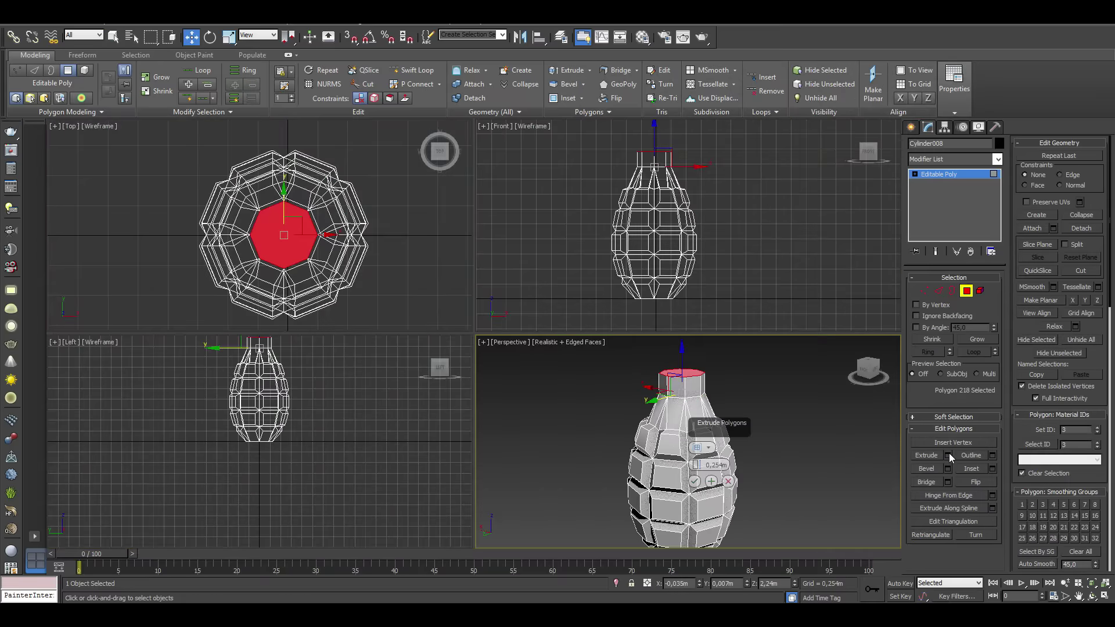
pyautogui.moveTo(697, 465); pyautogui.dragTo(697, 441)
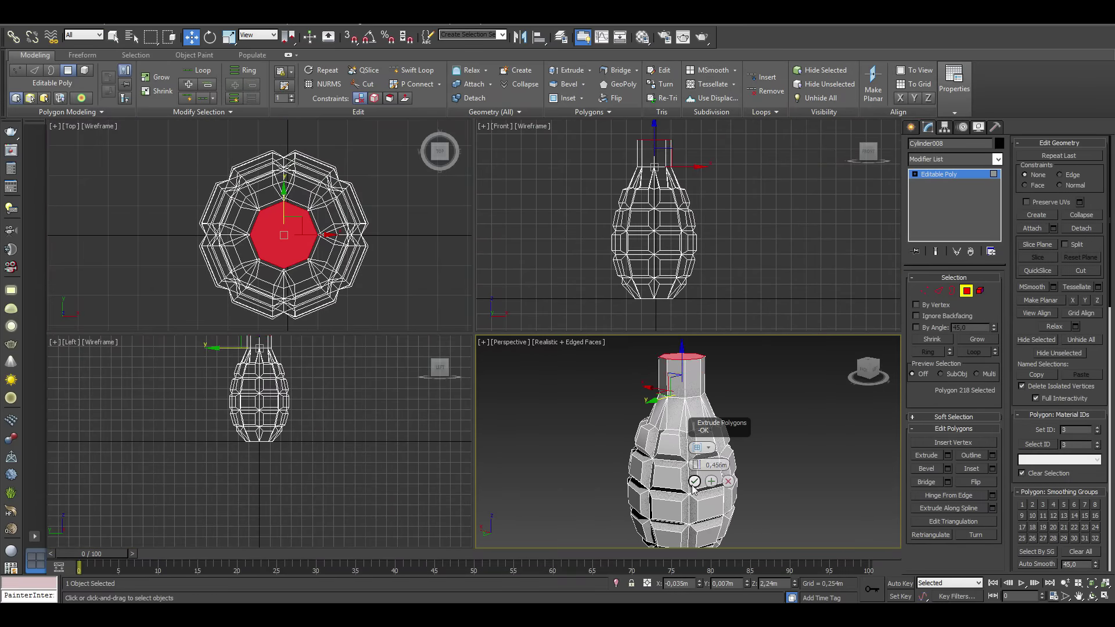
pyautogui.click(694, 481)
pyautogui.click(967, 498)
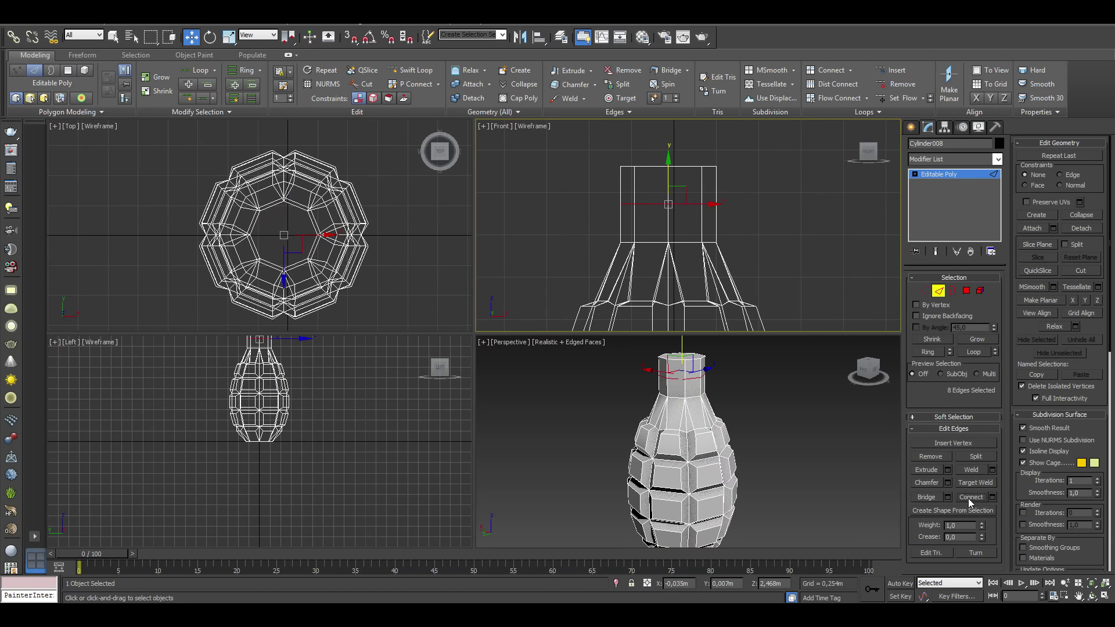
# Extrude the neck's left-side polygons outward.
pyautogui.press('4')
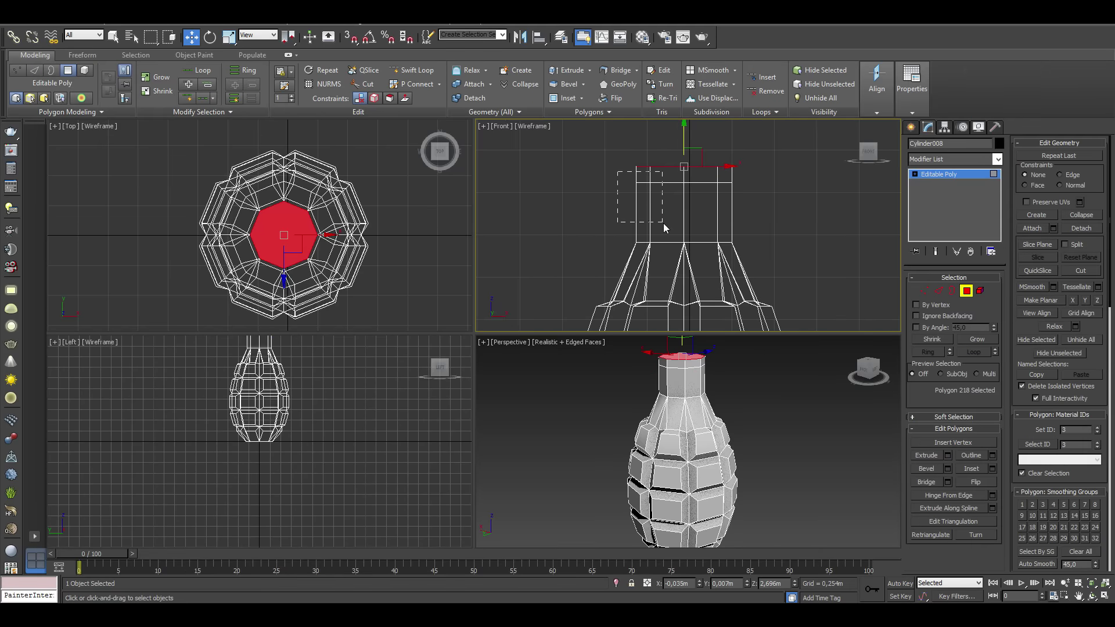
pyautogui.click(663, 223)
pyautogui.middleClick(764, 440)
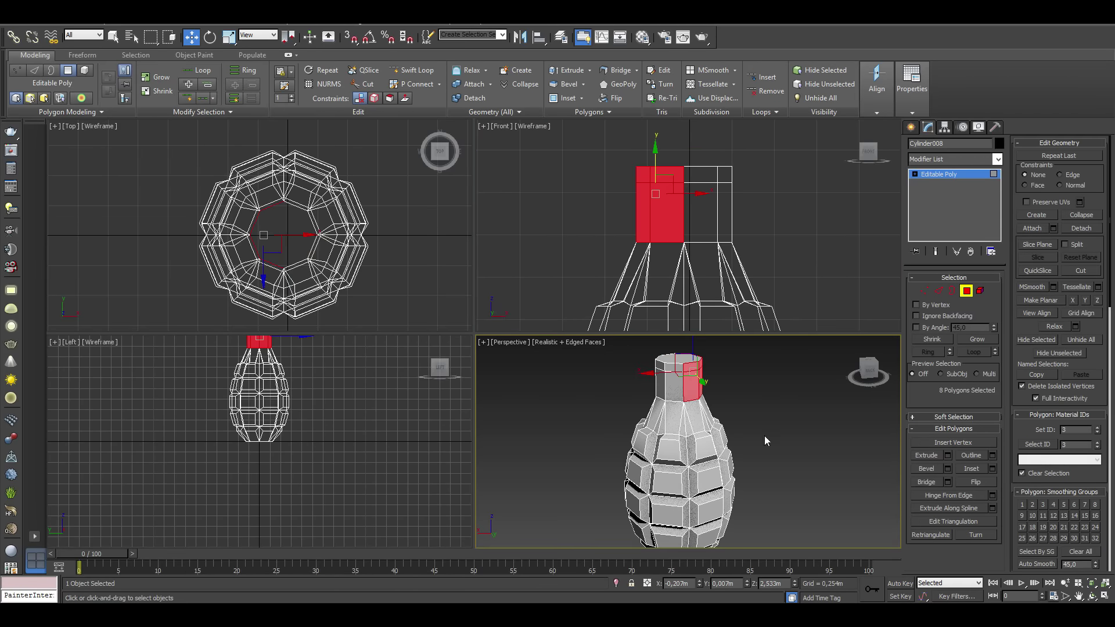
pyautogui.click(947, 454)
pyautogui.click(694, 482)
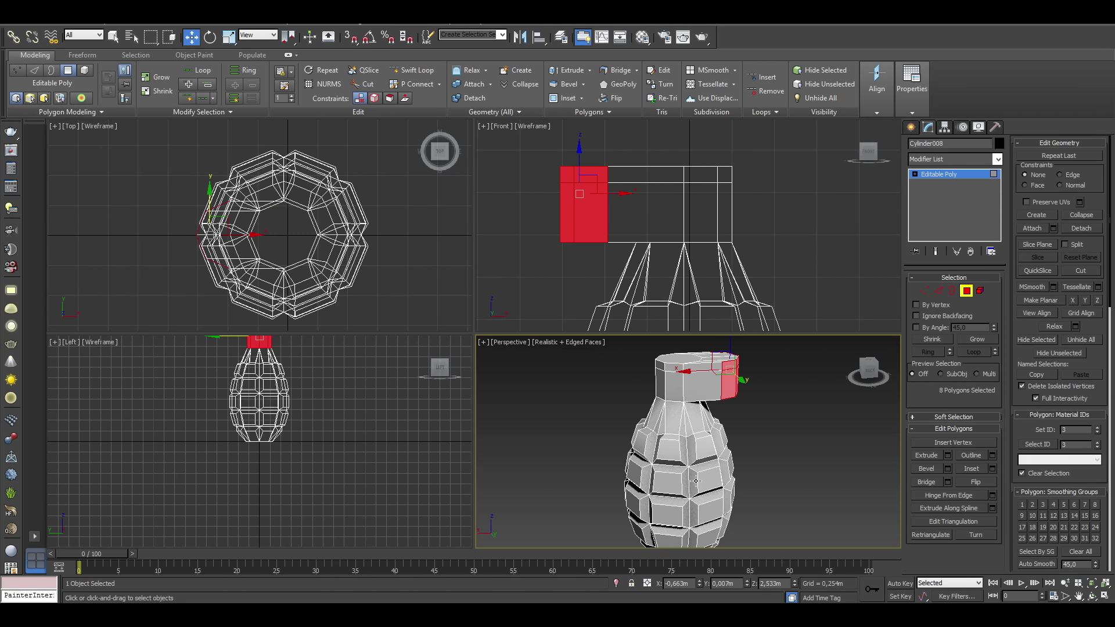
# Extrude the upper-right neck polygons to the right into a long lever.
pyautogui.middleClick(767, 180)
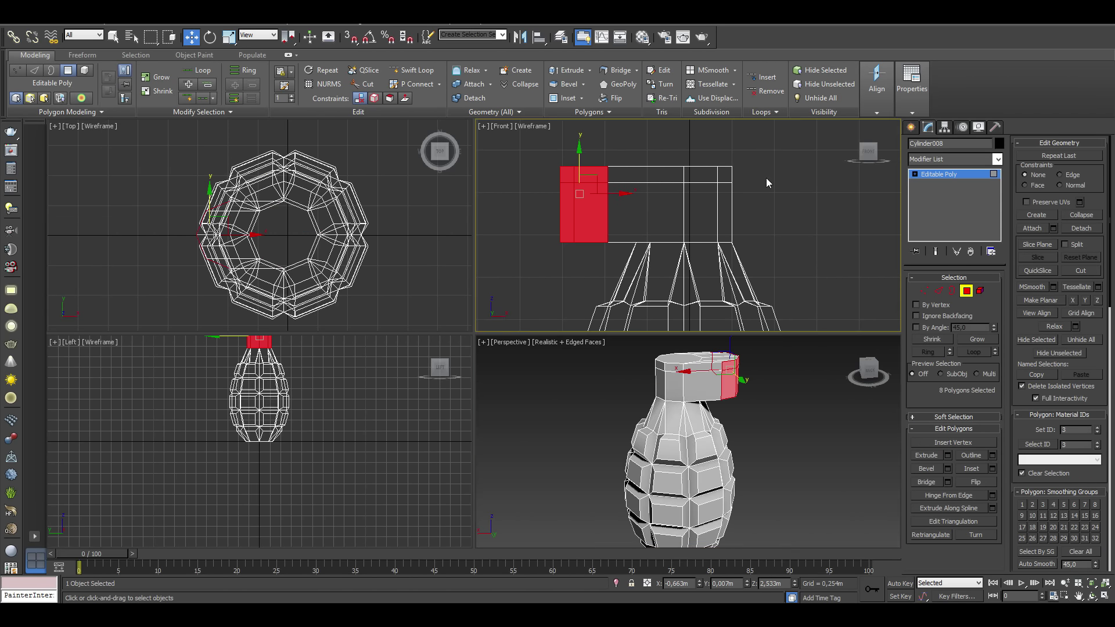
pyautogui.click(708, 179)
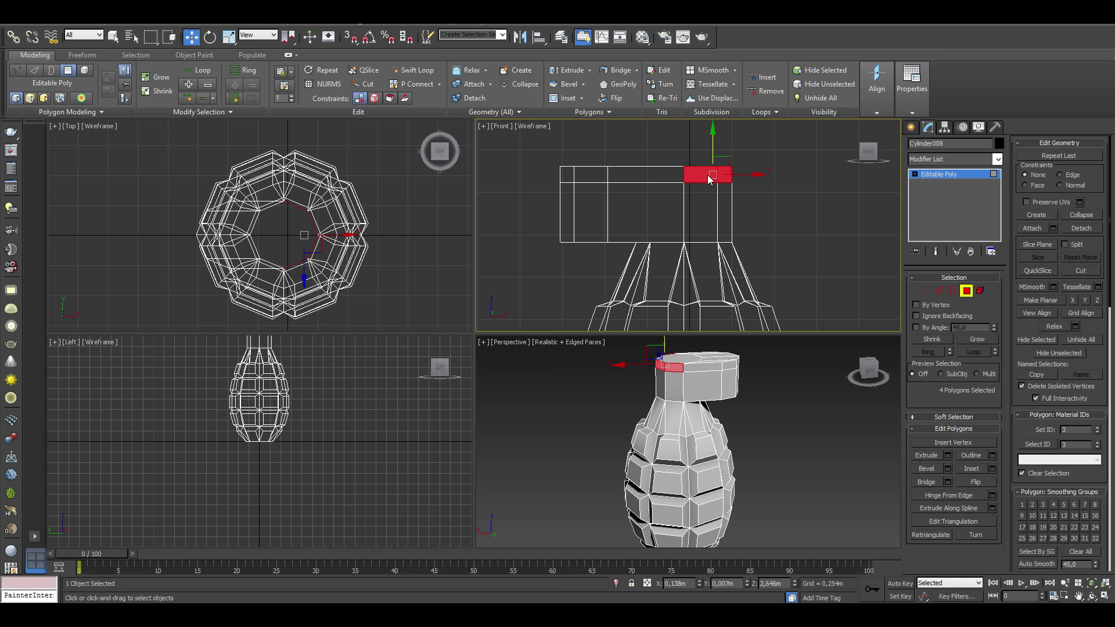
pyautogui.click(948, 456)
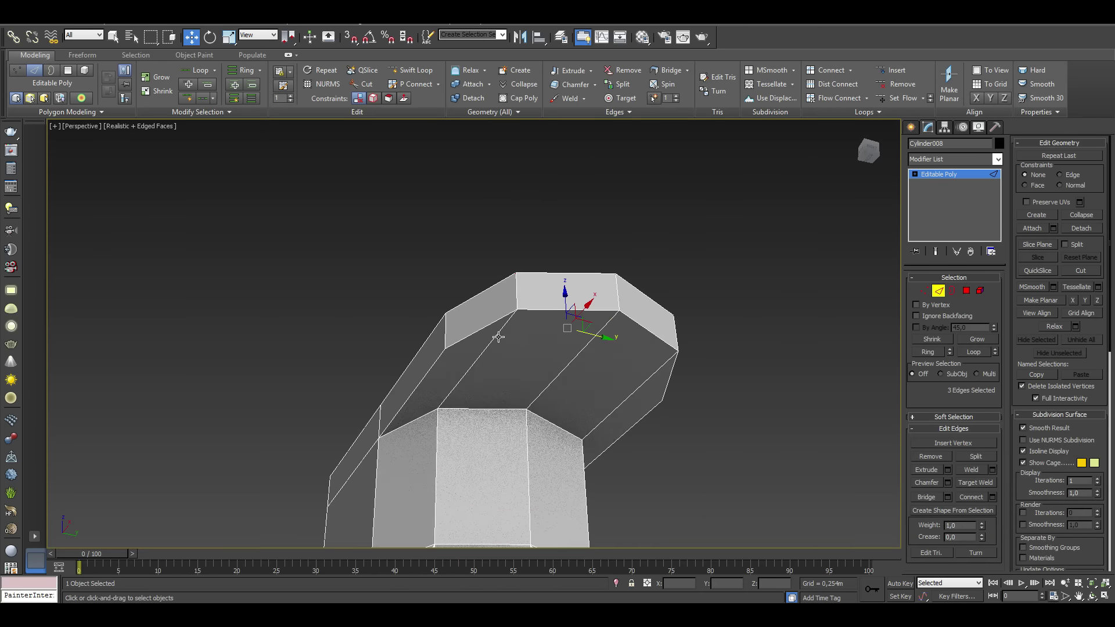
# Select edges on the lever's top face and at its right end.
pyautogui.keyDown('ctrl'); pyautogui.click(498, 336); pyautogui.keyUp('ctrl')
pyautogui.keyDown('ctrl'); pyautogui.click(566, 366); pyautogui.keyUp('ctrl')
pyautogui.keyDown('ctrl'); pyautogui.click(617, 299); pyautogui.keyUp('ctrl')
pyautogui.moveTo(617, 299)
pyautogui.keyDown('alt'); pyautogui.mouseDown(button='middle')
pyautogui.moveTo(575, 364)
pyautogui.moveTo(562, 438)
pyautogui.moveTo(611, 397)
pyautogui.moveTo(583, 376)
pyautogui.moveTo(624, 363)
pyautogui.moveTo(453, 380)
pyautogui.mouseUp(button='middle'); pyautogui.keyUp('alt')
pyautogui.click(611, 396)
pyautogui.click(303, 375)
pyautogui.keyDown('ctrl'); pyautogui.click(297, 334); pyautogui.keyUp('ctrl')
pyautogui.hotkey('ctrl', 'd')
pyautogui.hotkey('alt', 'w')
pyautogui.click(717, 219)
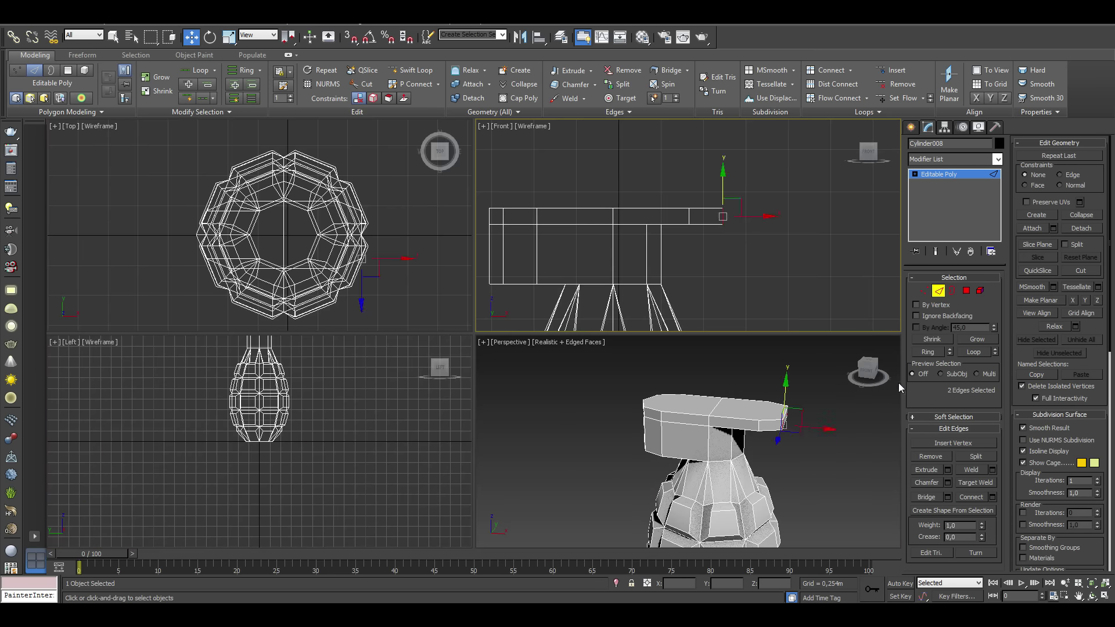
# Connect the lever's end edges with a new edge, slide it, and shift the left-end top vertices right.
pyautogui.click(971, 497)
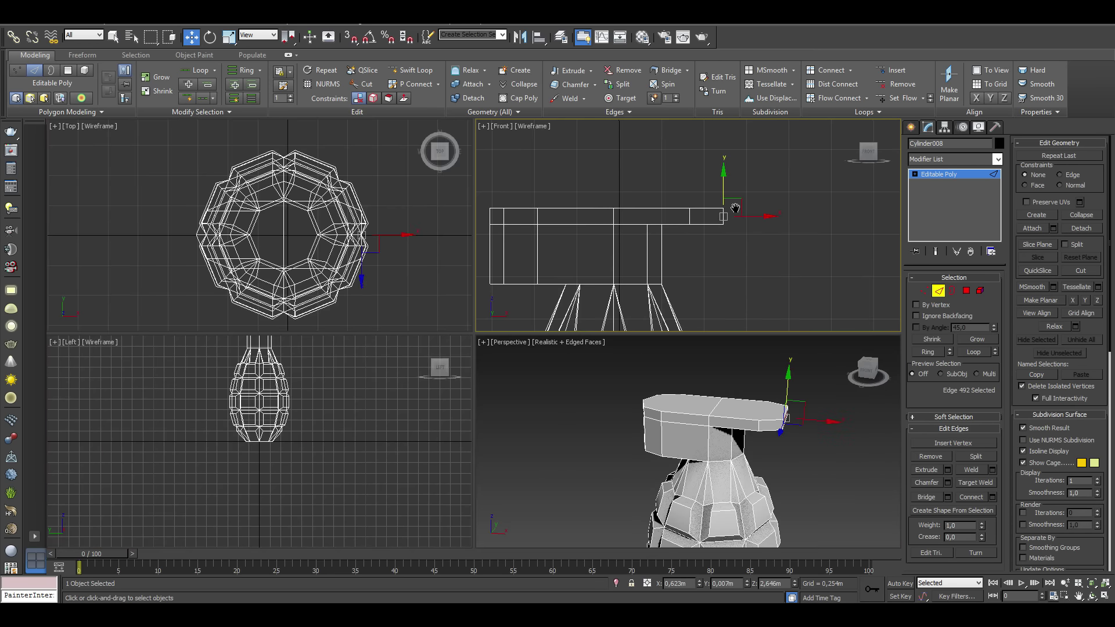
pyautogui.scroll(3, 738, 224)
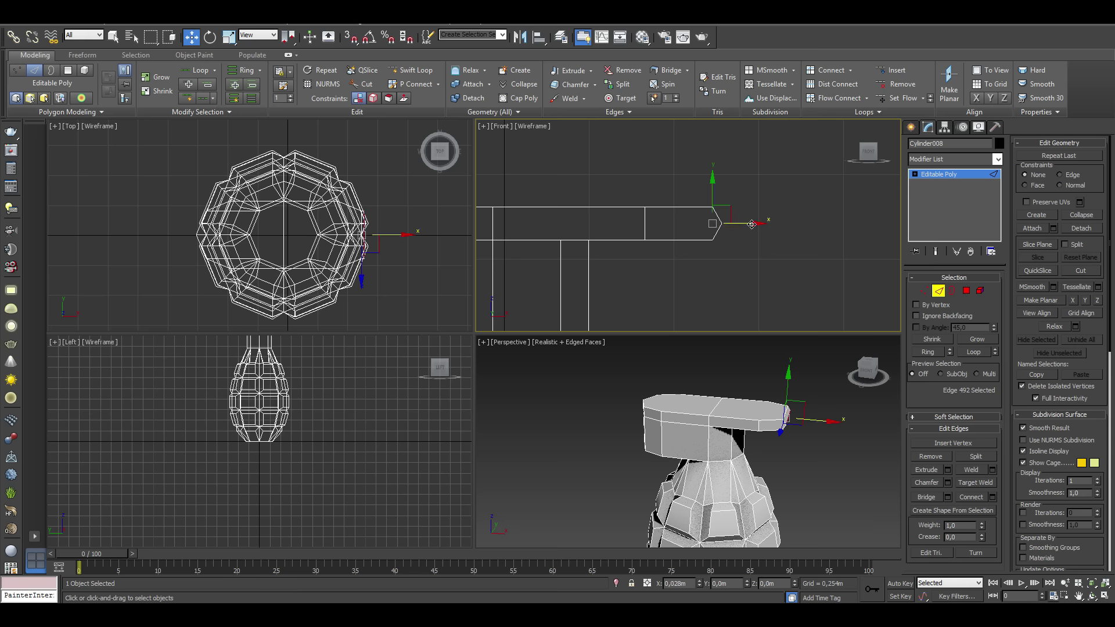
pyautogui.moveTo(753, 224); pyautogui.dragTo(758, 224)
pyautogui.scroll(-2, 755, 218)
pyautogui.scroll(-2, 755, 214)
pyautogui.scroll(-2, 755, 210)
pyautogui.click(924, 290)
pyautogui.moveTo(572, 187)
pyautogui.mouseDown()
pyautogui.moveTo(649, 227)
pyautogui.moveTo(669, 205)
pyautogui.mouseUp()
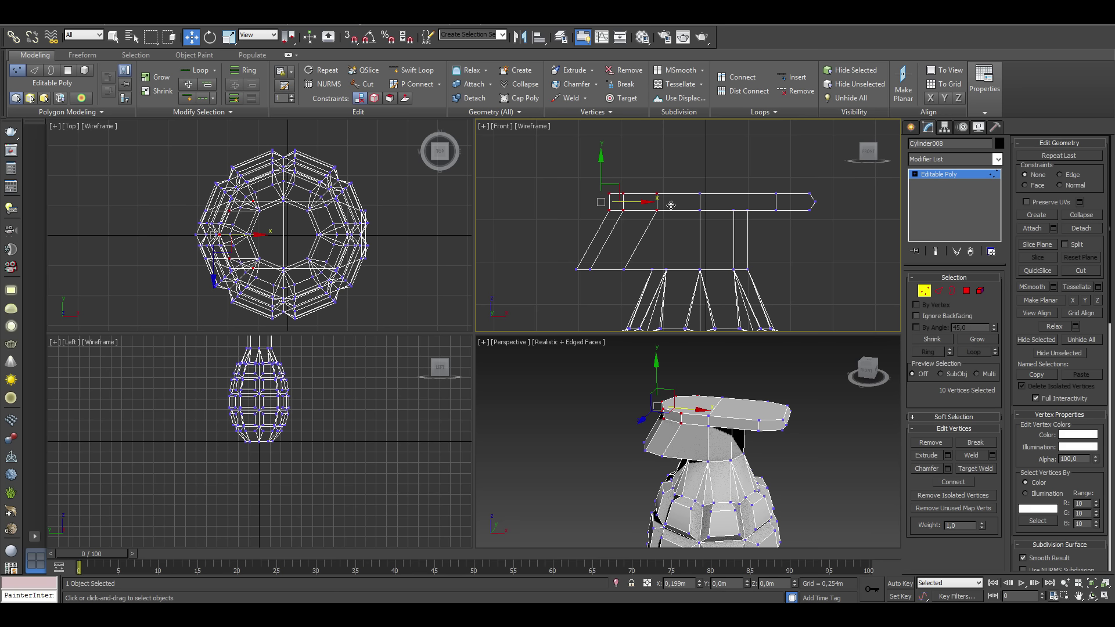
# Add an edge loop around the fuse neck through the selected edges.
pyautogui.press('2')
pyautogui.click(966, 497)
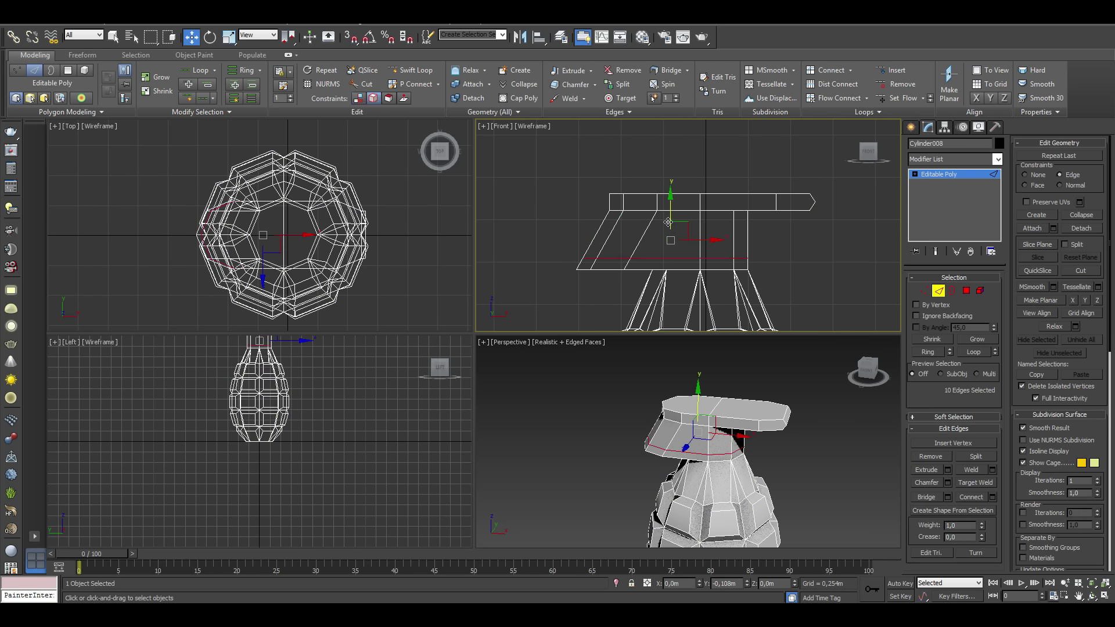
pyautogui.press('1')
# Extrude the neck's band of side polygons along Local Normal into a thin ledge.
pyautogui.press('4')
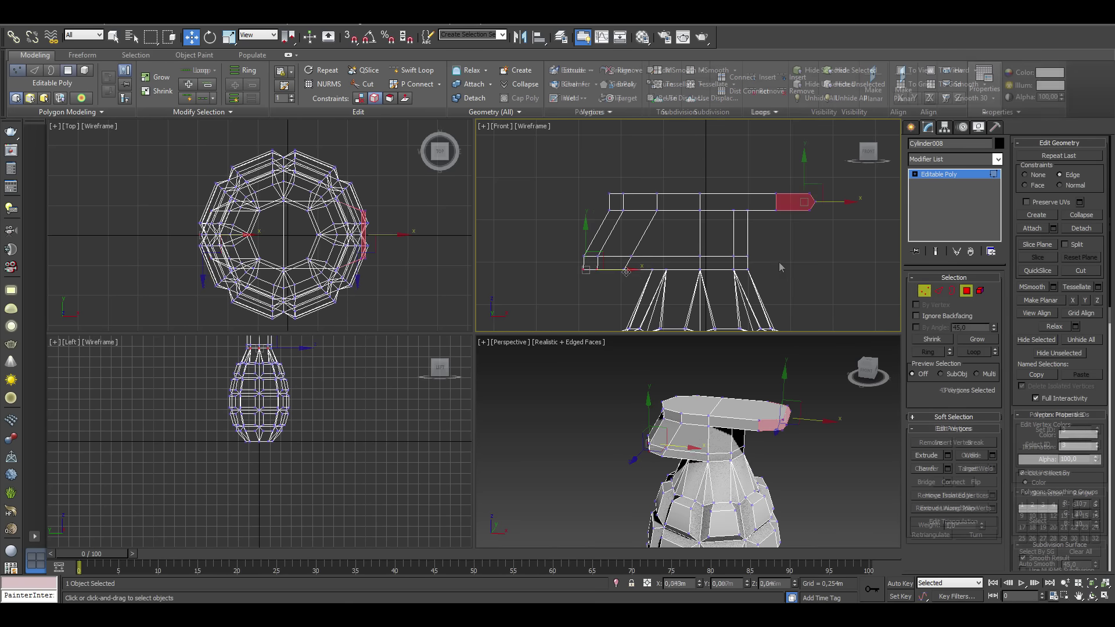
pyautogui.click(722, 266)
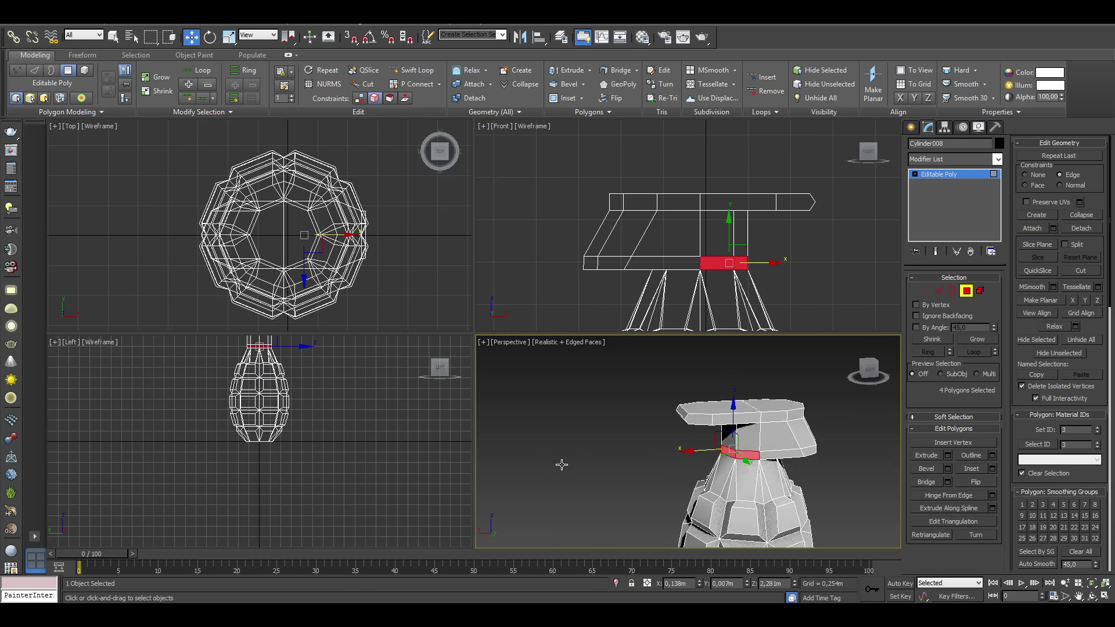
pyautogui.scroll(5, 565, 463)
pyautogui.moveTo(565, 463)
pyautogui.keyDown('alt'); pyautogui.mouseDown(button='middle')
pyautogui.moveTo(727, 458)
pyautogui.moveTo(718, 476)
pyautogui.mouseUp(button='middle'); pyautogui.keyUp('alt')
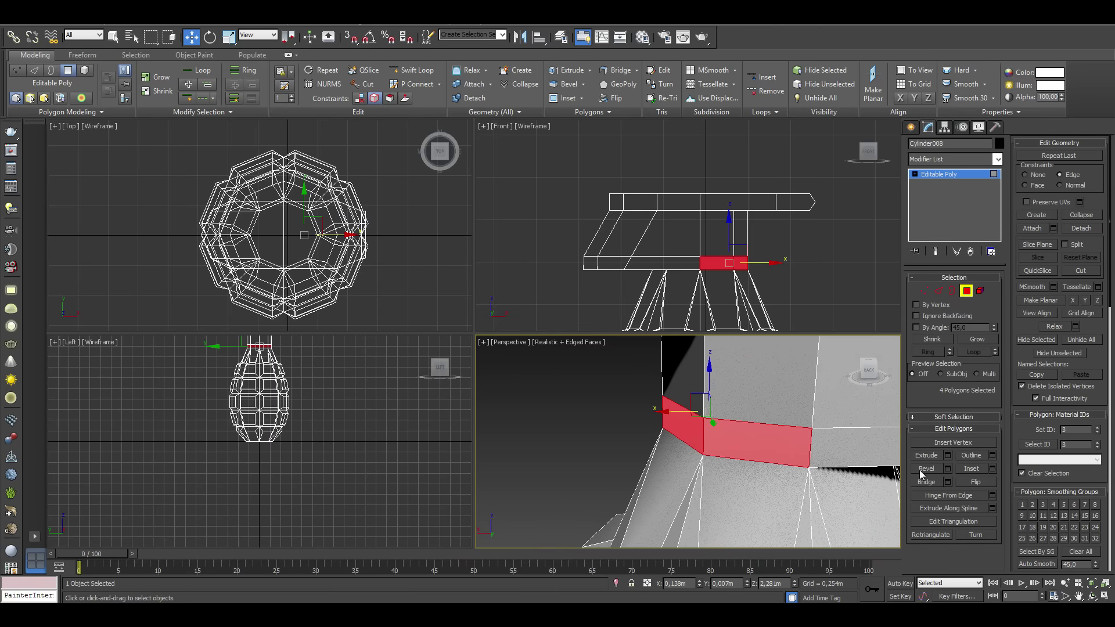
pyautogui.click(947, 457)
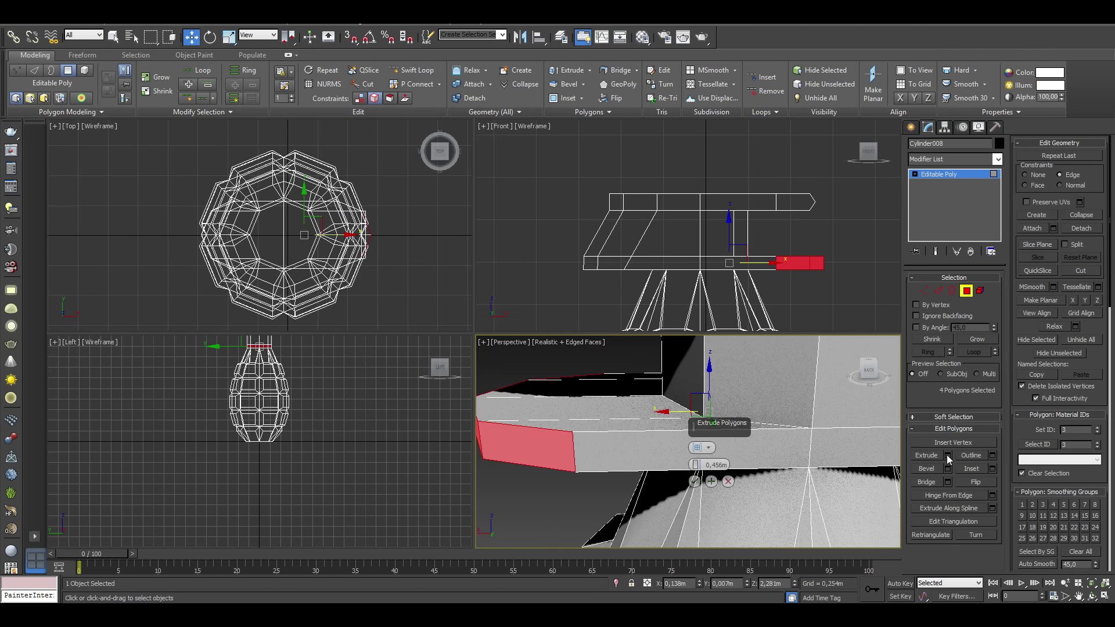
pyautogui.click(697, 448)
pyautogui.moveTo(696, 464); pyautogui.dragTo(696, 468)
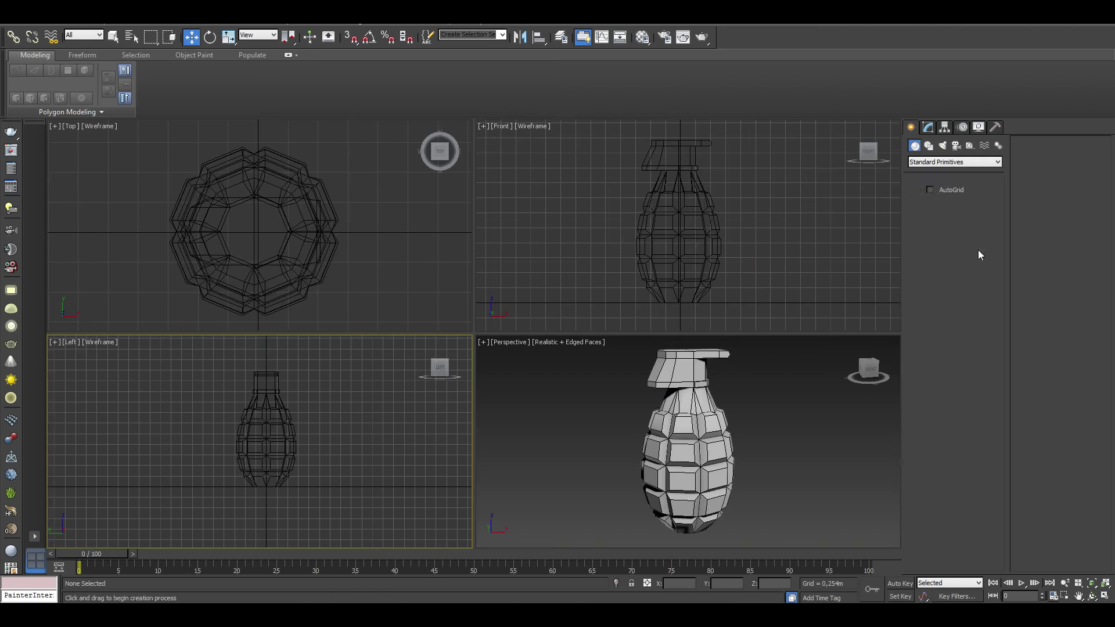
# Draw a plane over the neck in the side view and move it beside the grenade.
pyautogui.click(976, 250)
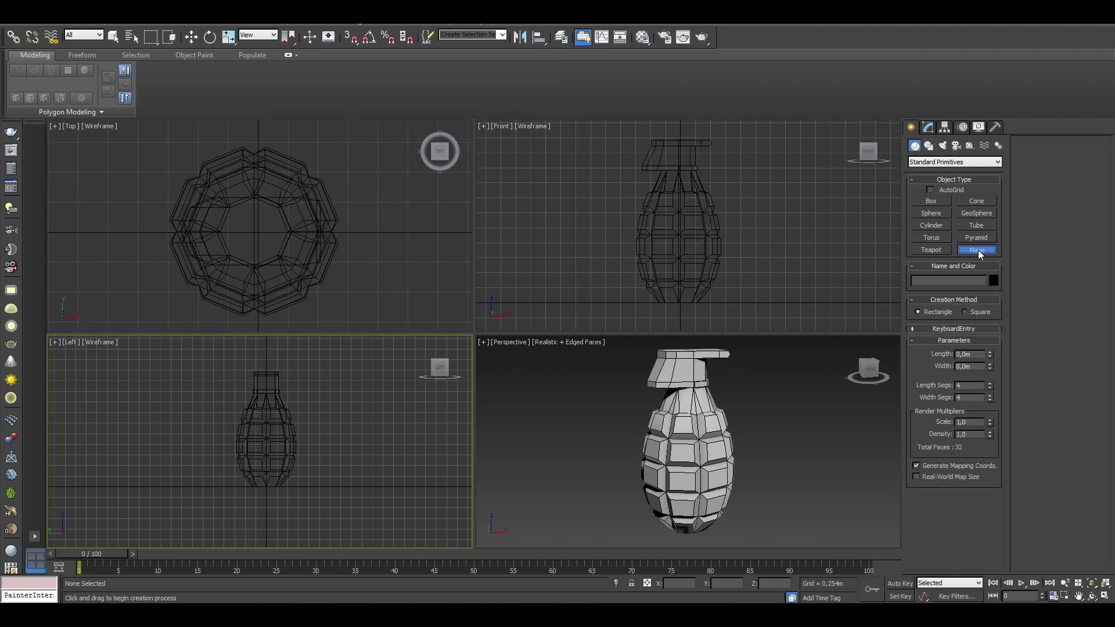
pyautogui.scroll(3, 286, 398)
pyautogui.moveTo(282, 408); pyautogui.dragTo(277, 391, button='middle')
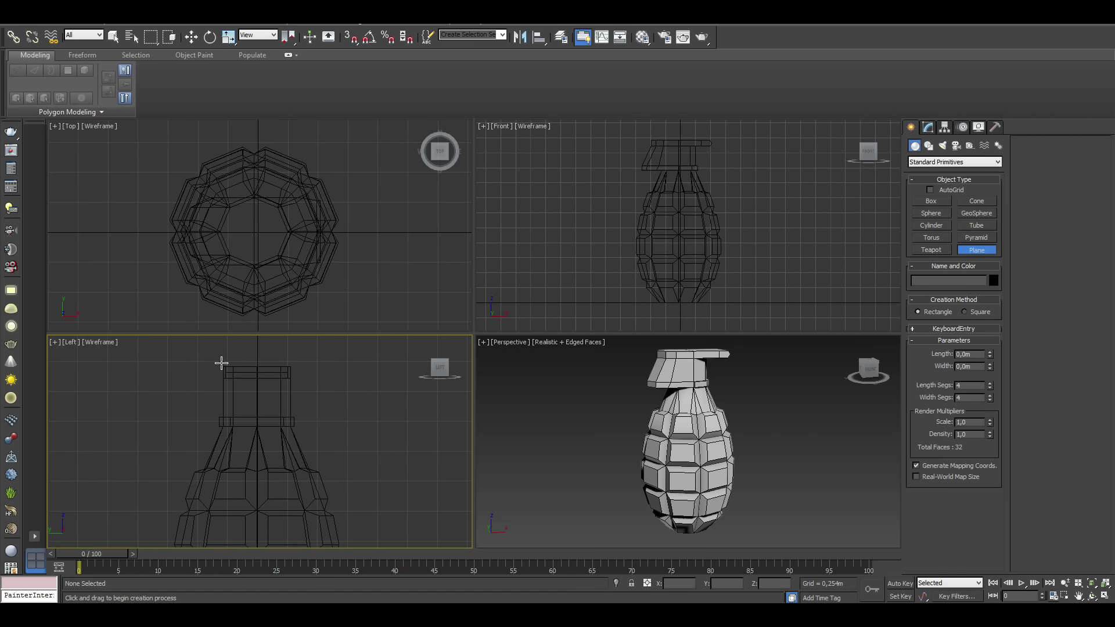
pyautogui.moveTo(222, 363); pyautogui.dragTo(295, 428)
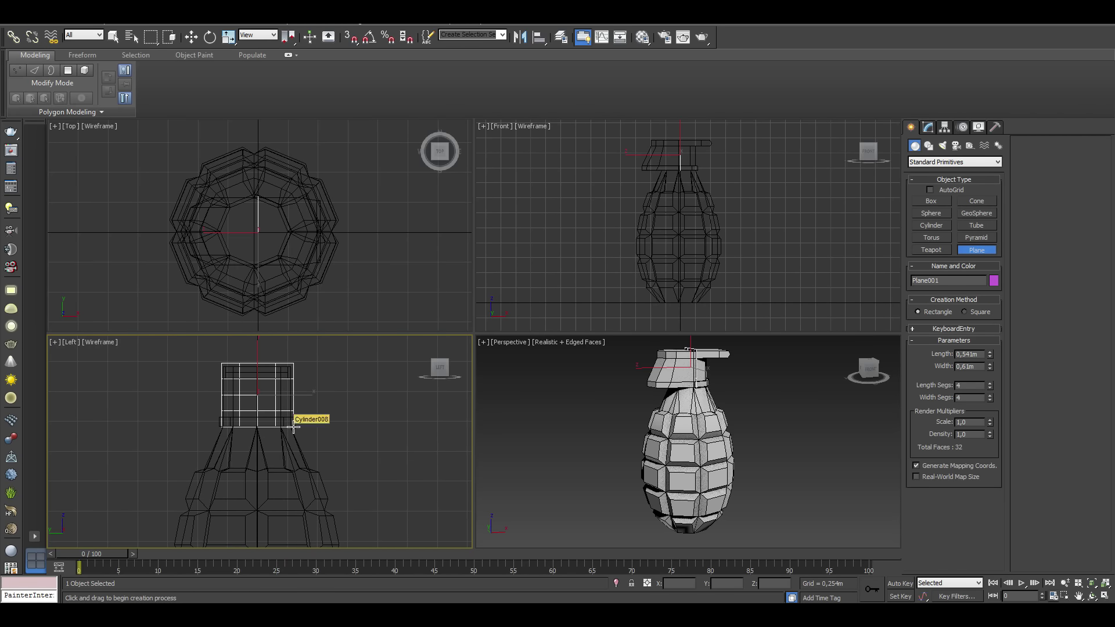
pyautogui.press('w')
pyautogui.moveTo(799, 160); pyautogui.dragTo(822, 200, button='middle')
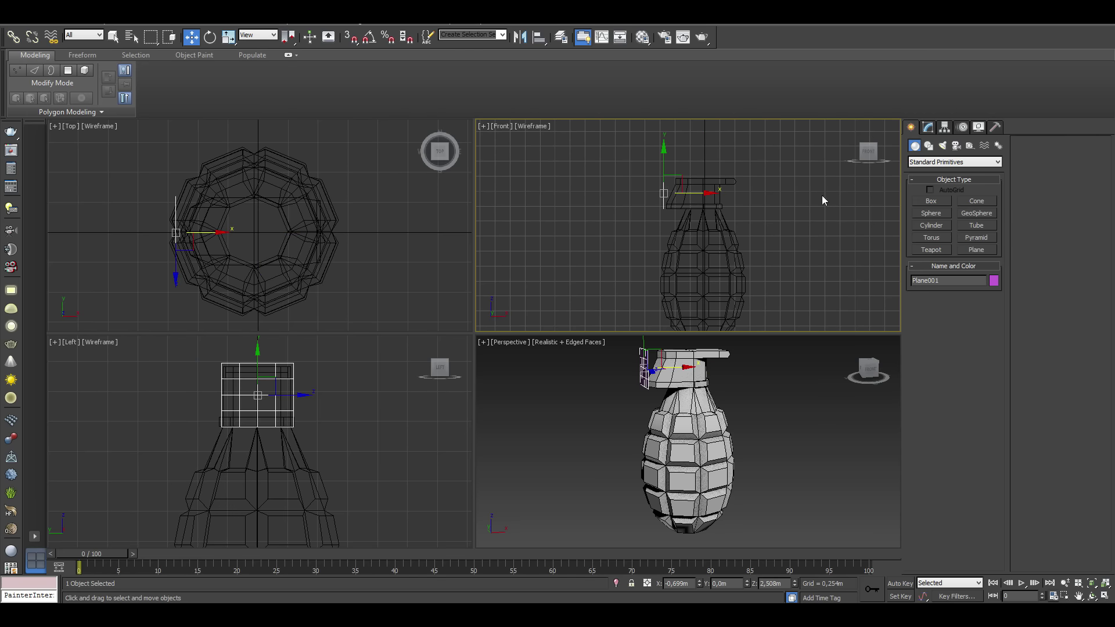
# Assign the material to the plane and set its object colour to black.
pyautogui.click(927, 127)
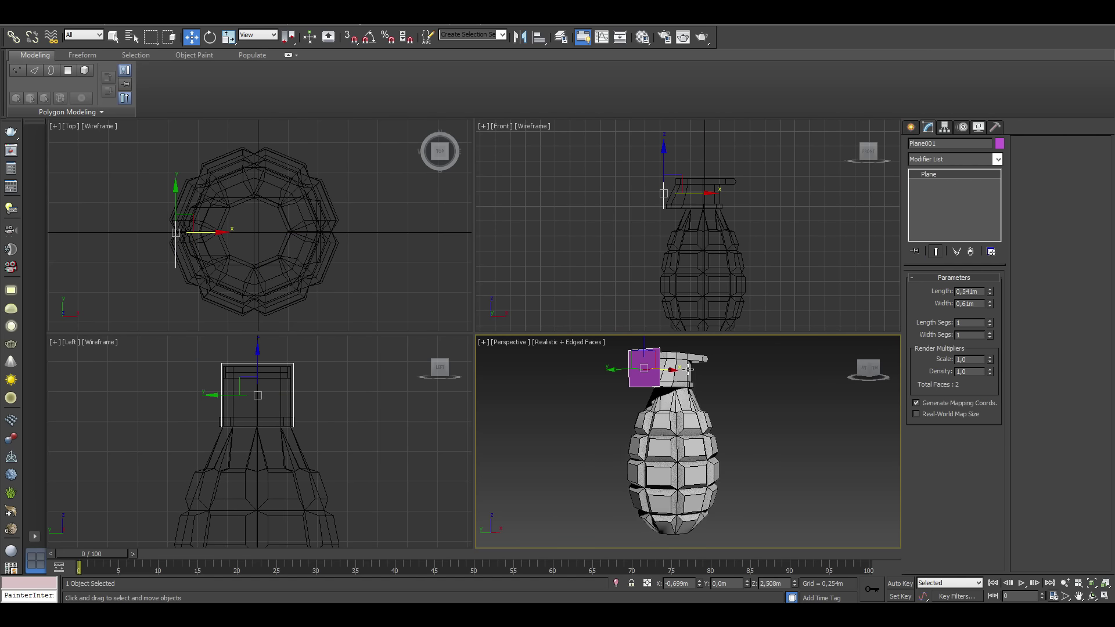
pyautogui.keyDown('alt'); pyautogui.moveTo(755, 453); pyautogui.dragTo(726, 441, button='middle'); pyautogui.keyUp('alt')
pyautogui.click(642, 36)
pyautogui.click(129, 290)
pyautogui.click(282, 122)
pyautogui.click(999, 143)
pyautogui.click(646, 337)
pyautogui.click(586, 371)
# Convert the plane to Editable Poly and slide its top vertices right to tilt it.
pyautogui.rightClick(651, 386)
pyautogui.click(809, 503)
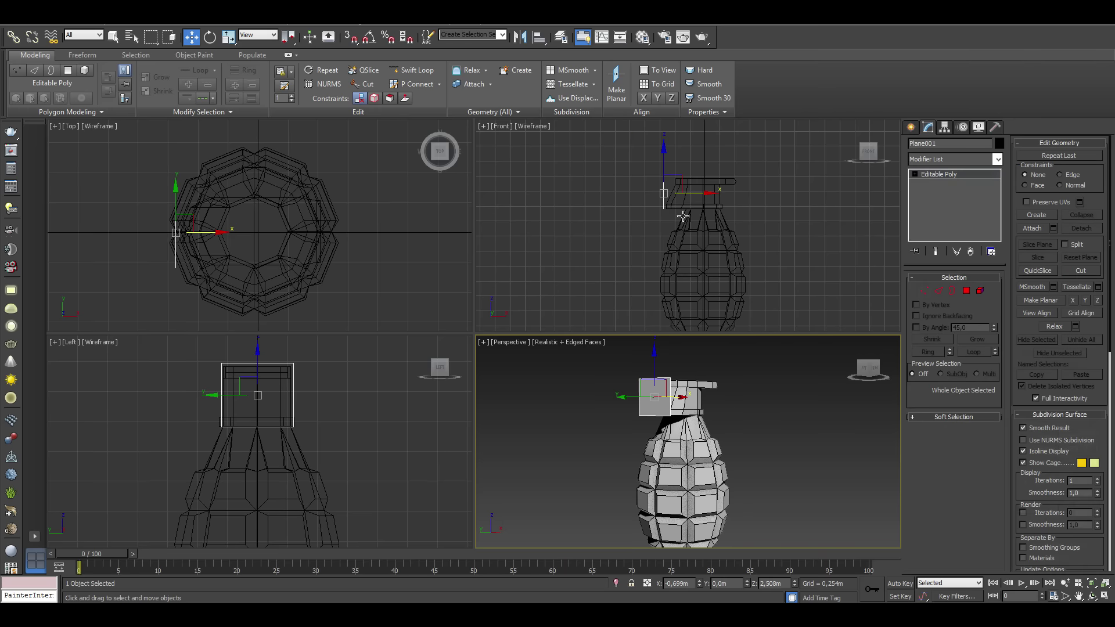
pyautogui.press('1')
pyautogui.scroll(3, 674, 164)
pyautogui.scroll(2, 674, 165)
pyautogui.moveTo(649, 170); pyautogui.dragTo(697, 169)
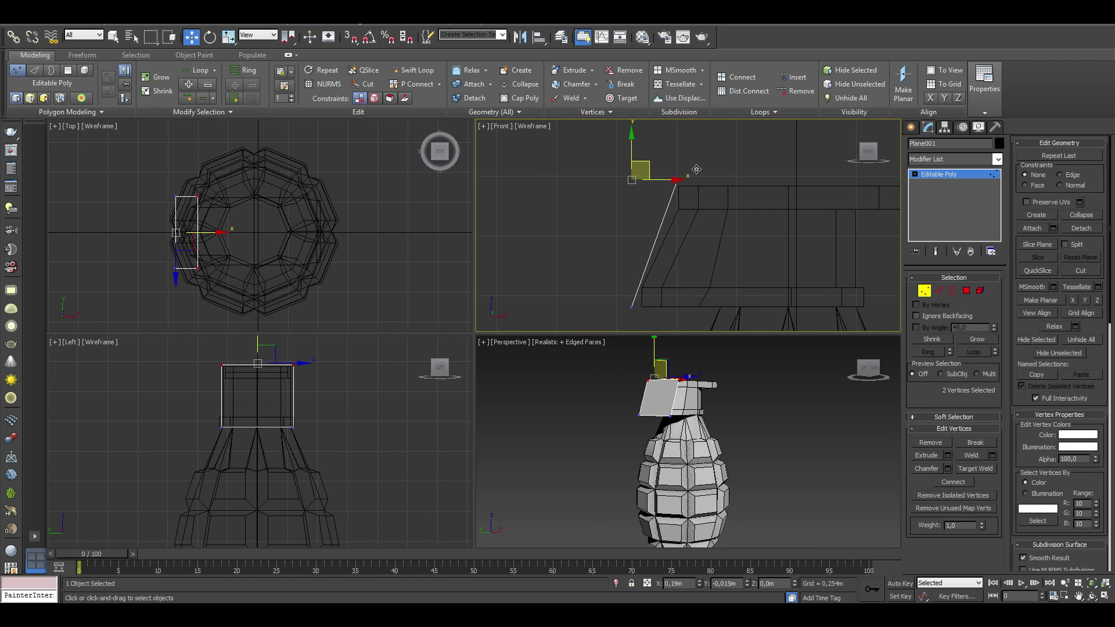
# Shift-drag the plane's edges to extend the strip down the grenade's side to its base.
pyautogui.press('2')
pyautogui.hotkey('ctrl', 'a')
pyautogui.moveTo(668, 186); pyautogui.dragTo(647, 176, button='middle')
pyautogui.scroll(-3, 647, 176)
pyautogui.click(1105, 596)
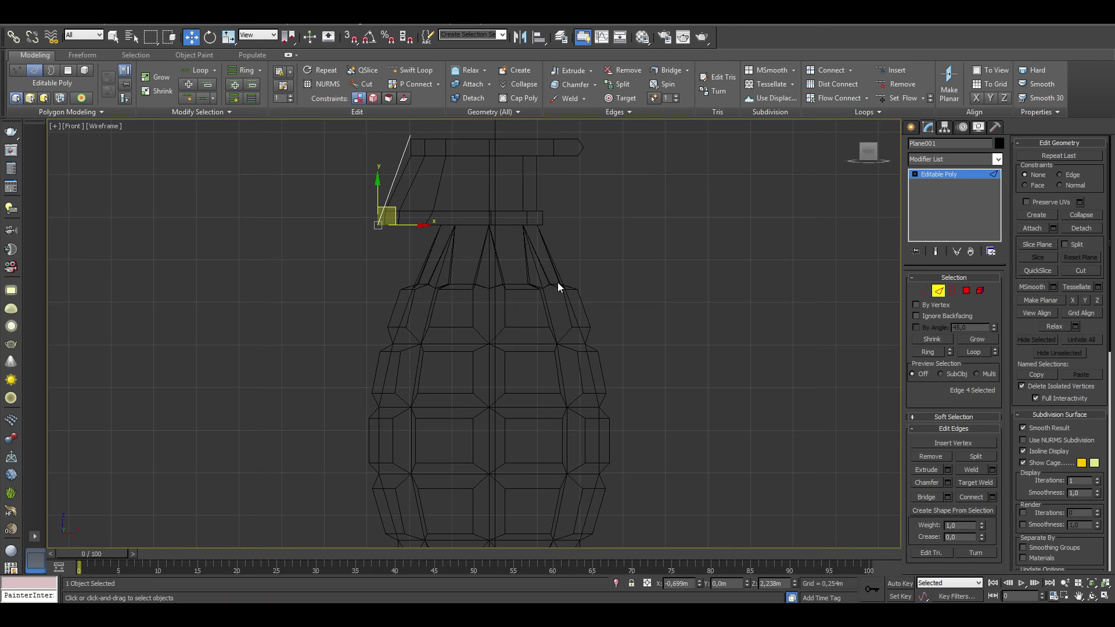
pyautogui.moveTo(470, 222); pyautogui.dragTo(466, 264)
pyautogui.moveTo(467, 264); pyautogui.dragTo(515, 206, button='middle')
pyautogui.moveTo(496, 284); pyautogui.dragTo(531, 460)
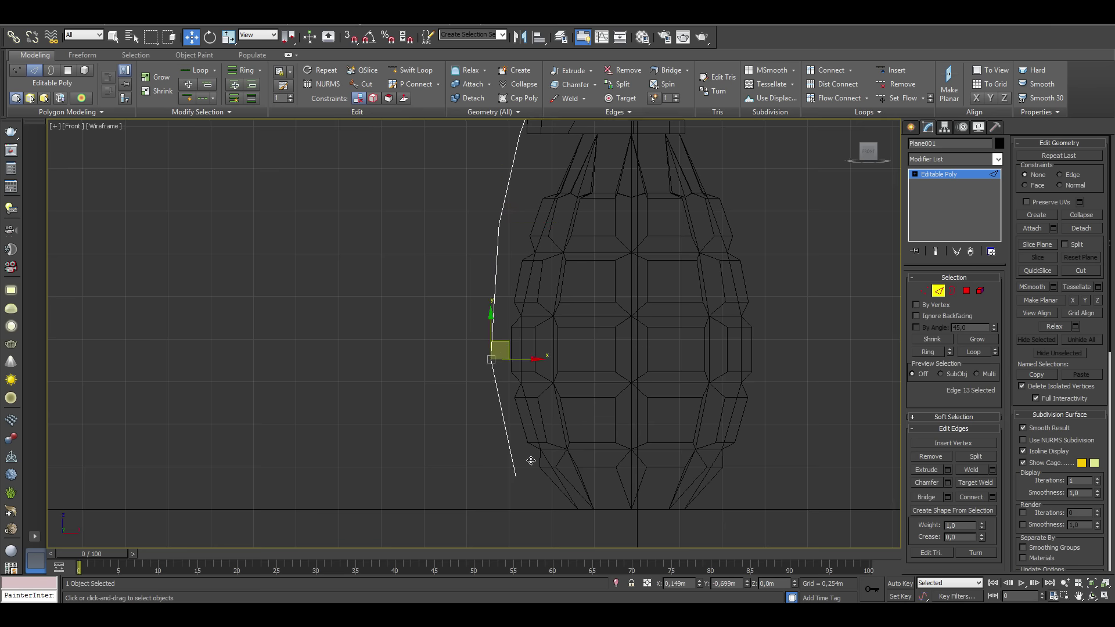
# Extend the strip's top edge loop across the top lever and bend its end downward.
pyautogui.moveTo(592, 243); pyautogui.dragTo(795, 337, button='middle')
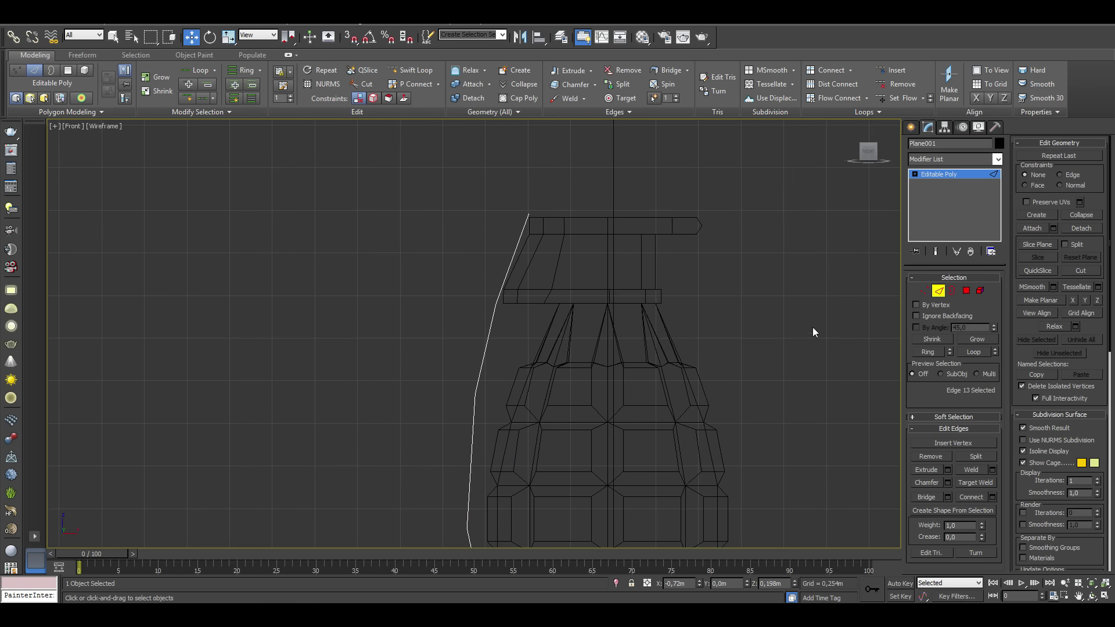
pyautogui.click(1106, 597)
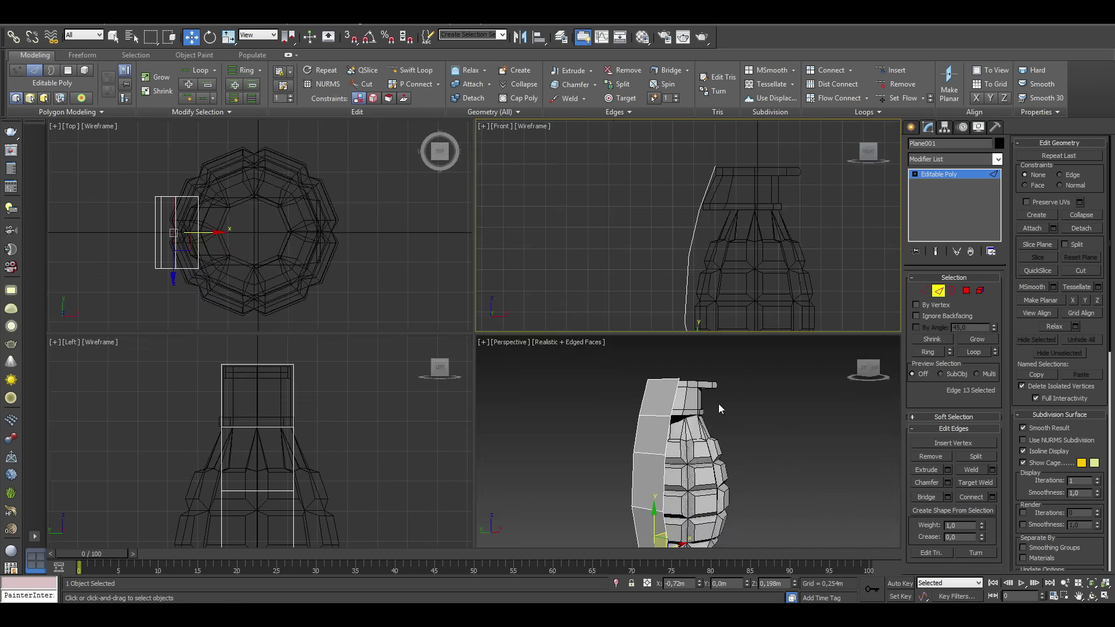
pyautogui.click(672, 379)
pyautogui.press('z')
pyautogui.doubleClick(699, 226)
pyautogui.keyDown('shift'); pyautogui.moveTo(735, 222); pyautogui.dragTo(853, 224); pyautogui.keyUp('shift')
pyautogui.moveTo(874, 206); pyautogui.dragTo(724, 195, button='middle')
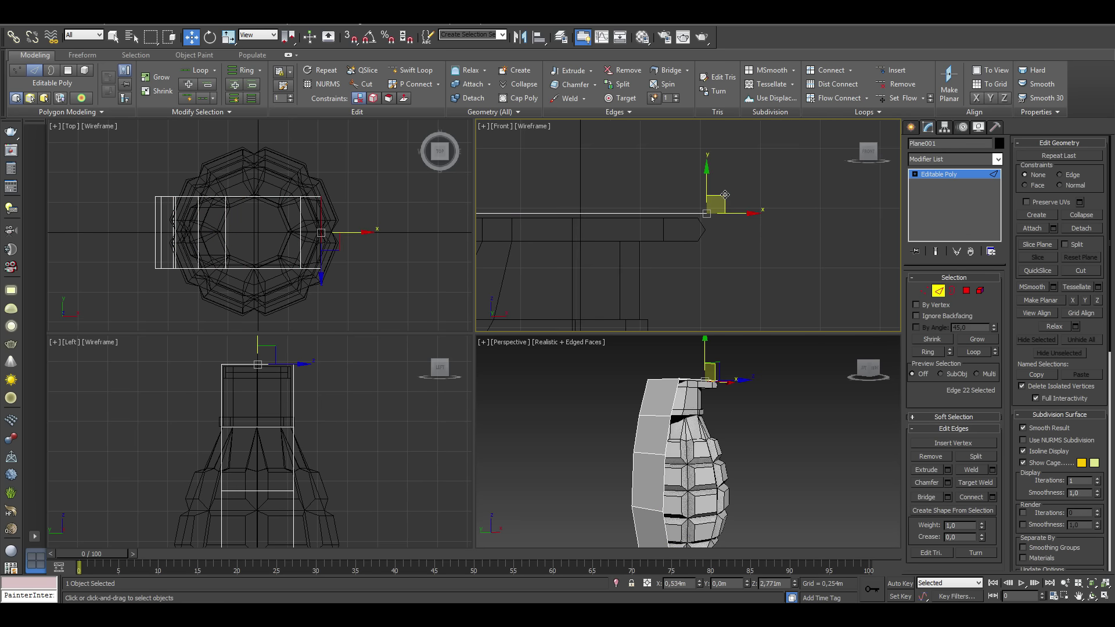
pyautogui.keyDown('shift'); pyautogui.moveTo(730, 208); pyautogui.dragTo(719, 230); pyautogui.keyUp('shift')
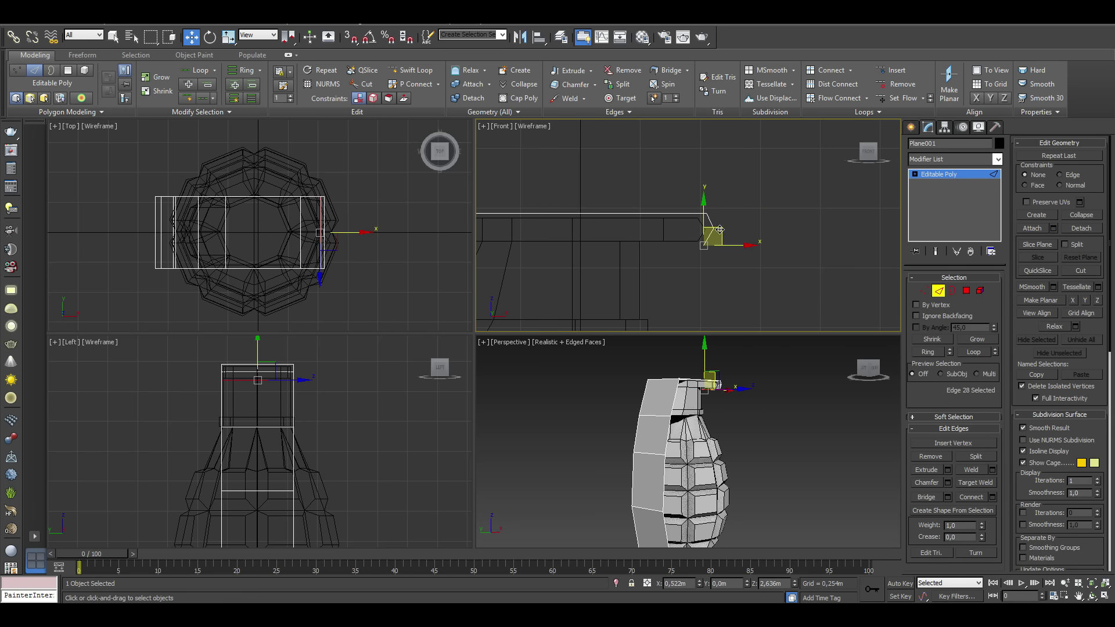
# Scale the strip's top row of vertices narrower in the side view.
pyautogui.moveTo(602, 239); pyautogui.dragTo(719, 187, button='middle')
pyautogui.press('1')
pyautogui.scroll(-3, 279, 441)
pyautogui.moveTo(250, 488); pyautogui.dragTo(318, 508)
pyautogui.press('r')
pyautogui.moveTo(316, 435); pyautogui.dragTo(320, 380)
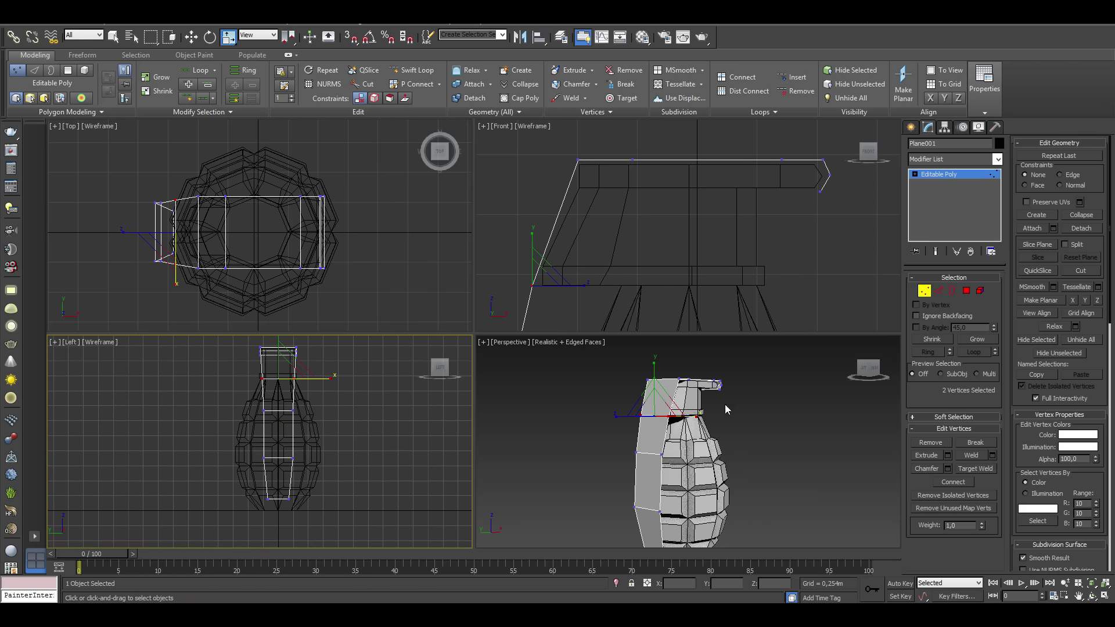
# Connect a new edge across the spoon's bend and raise it slightly.
pyautogui.keyDown('alt'); pyautogui.moveTo(725, 404); pyautogui.dragTo(713, 391, button='middle'); pyautogui.keyUp('alt')
pyautogui.press('2')
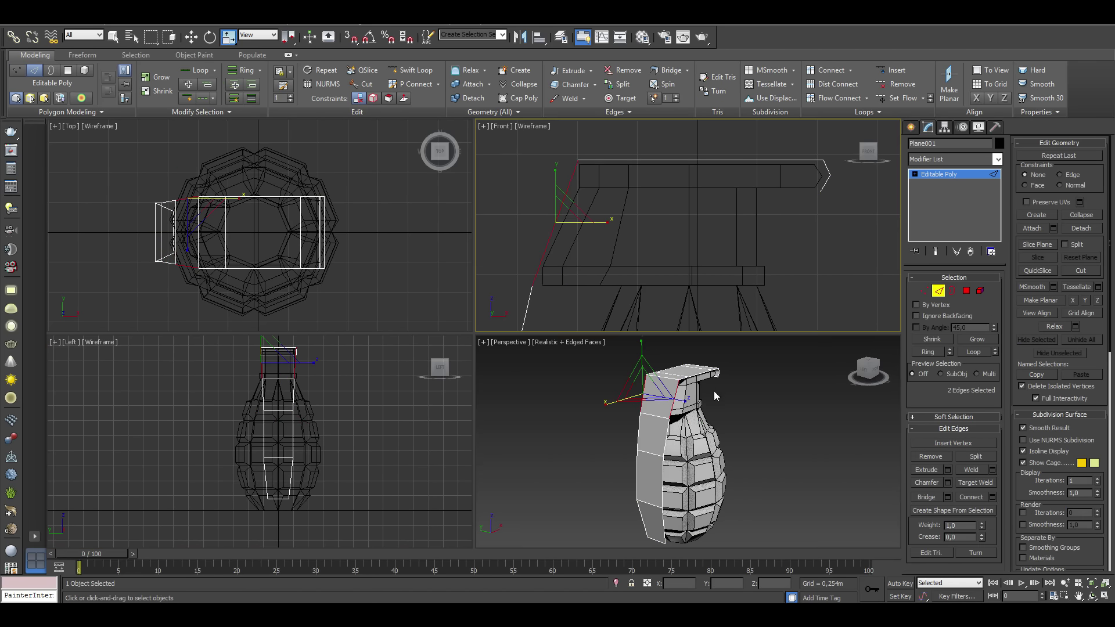
pyautogui.click(969, 497)
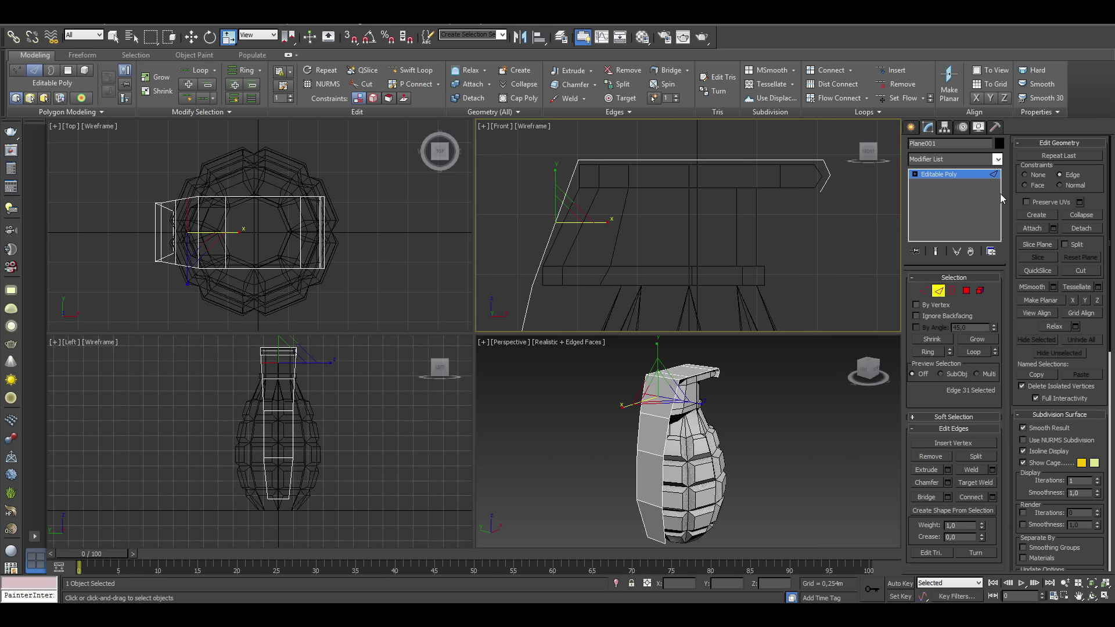
pyautogui.press('w')
pyautogui.moveTo(558, 193); pyautogui.dragTo(603, 216, button='middle')
pyautogui.moveTo(598, 218)
pyautogui.mouseDown()
pyautogui.moveTo(602, 205)
pyautogui.moveTo(607, 216)
pyautogui.mouseUp()
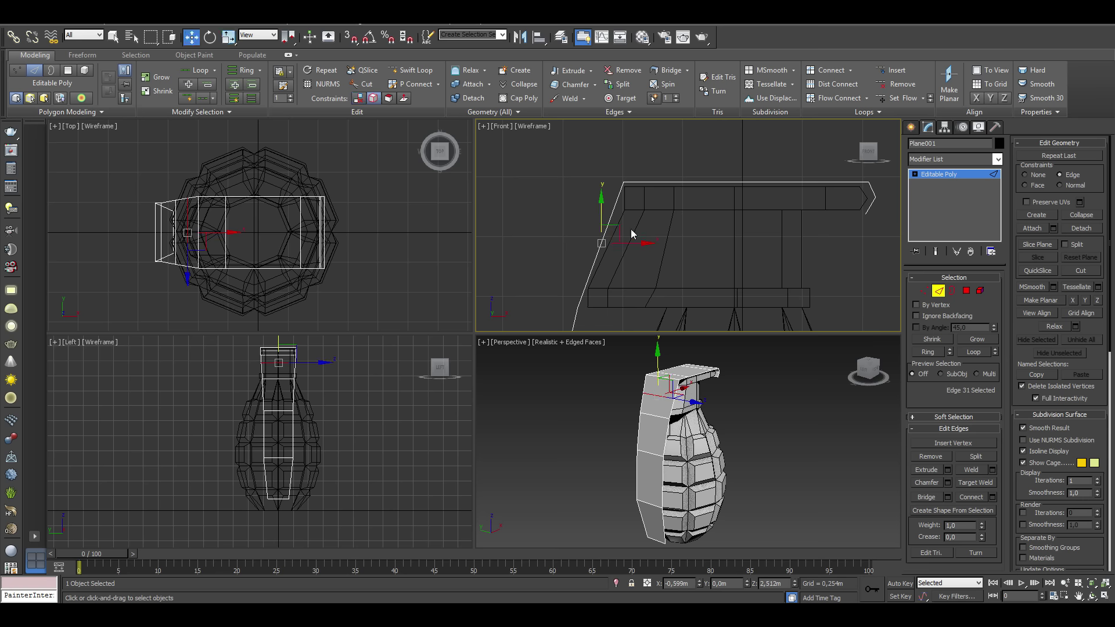
# Select the eight outer rim edges along the spoon's top and front.
pyautogui.scroll(3, 694, 369)
pyautogui.keyDown('ctrl'); pyautogui.click(668, 395); pyautogui.keyUp('ctrl')
pyautogui.keyDown('ctrl'); pyautogui.click(726, 388); pyautogui.keyUp('ctrl')
pyautogui.scroll(2, 824, 413)
pyautogui.hotkey('alt', 'w')
pyautogui.keyDown('alt'); pyautogui.moveTo(580, 407); pyautogui.dragTo(538, 427, button='middle'); pyautogui.keyUp('alt')
pyautogui.keyDown('ctrl'); pyautogui.click(519, 383); pyautogui.keyUp('ctrl')
pyautogui.keyDown('ctrl'); pyautogui.click(296, 286); pyautogui.keyUp('ctrl')
pyautogui.keyDown('ctrl'); pyautogui.click(267, 259); pyautogui.keyUp('ctrl')
pyautogui.moveTo(462, 361); pyautogui.dragTo(436, 271, button='middle')
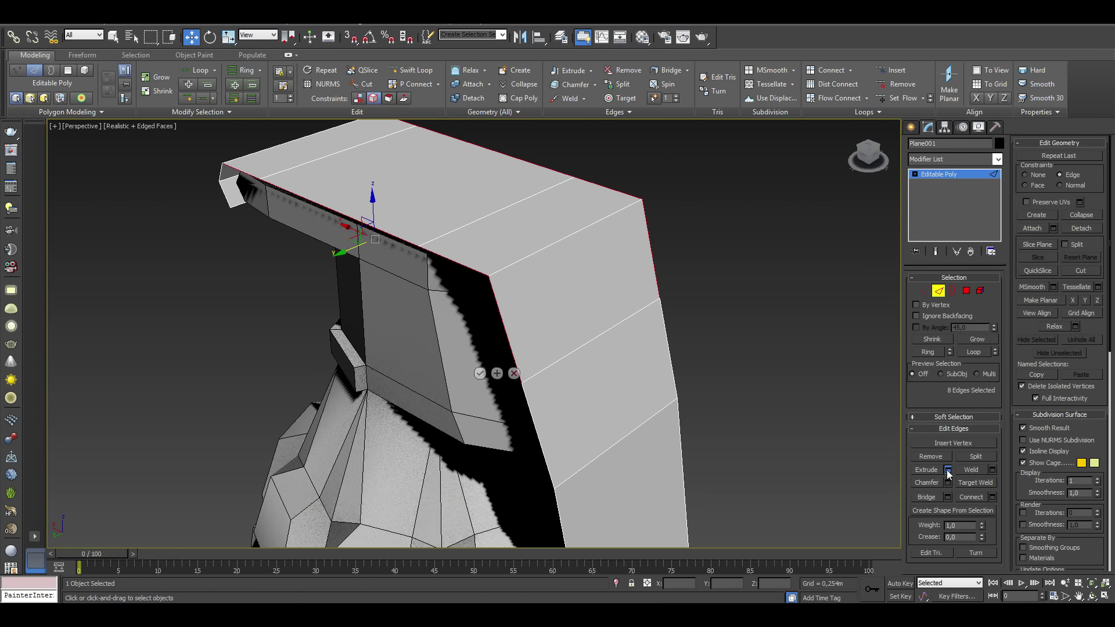
# Extrude the selected rim edges with width 0 and height -0,206m into a downward lip.
pyautogui.click(948, 469)
pyautogui.rightClick(483, 358)
pyautogui.moveTo(482, 341); pyautogui.dragTo(481, 372)
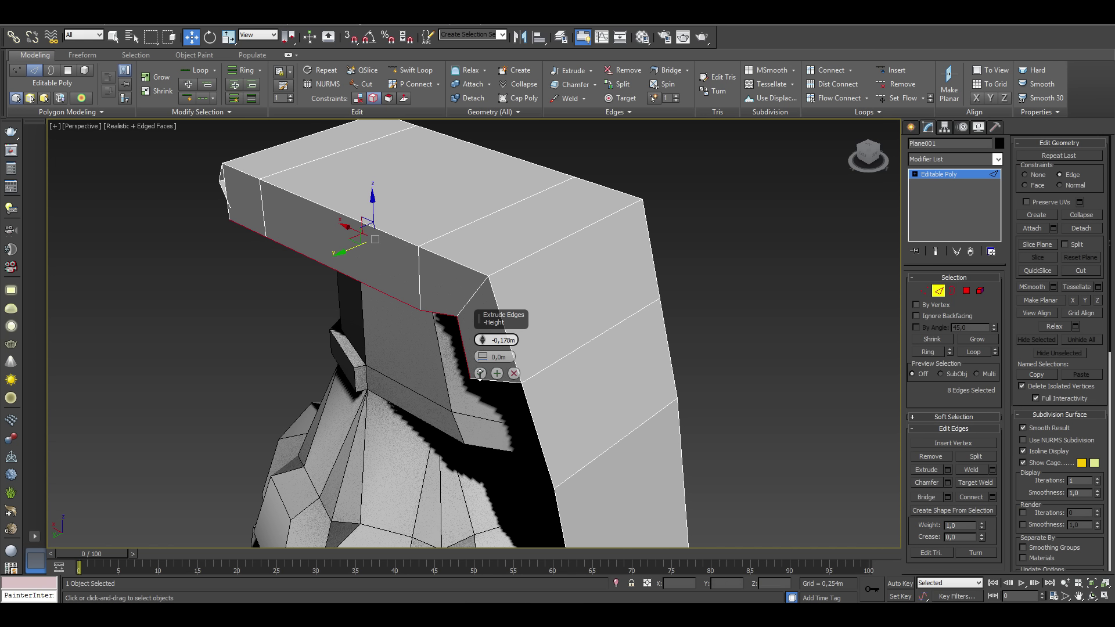
pyautogui.click(481, 373)
# Select the spoon's vertices at the bend in Vertex mode for cleanup.
pyautogui.press('1')
pyautogui.hotkey('alt', 'w')
pyautogui.moveTo(577, 164); pyautogui.dragTo(586, 170)
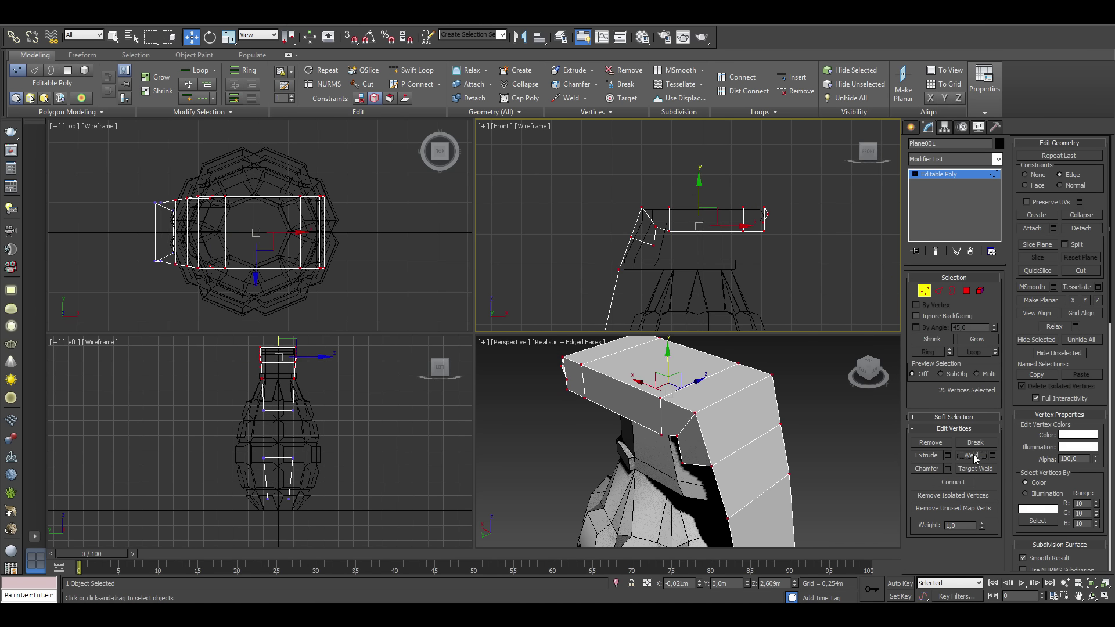
pyautogui.scroll(4, 666, 243)
pyautogui.scroll(3, 667, 228)
pyautogui.scroll(2, 697, 249)
pyautogui.moveTo(691, 265)
pyautogui.mouseDown()
pyautogui.moveTo(653, 241)
pyautogui.moveTo(702, 264)
pyautogui.mouseUp()
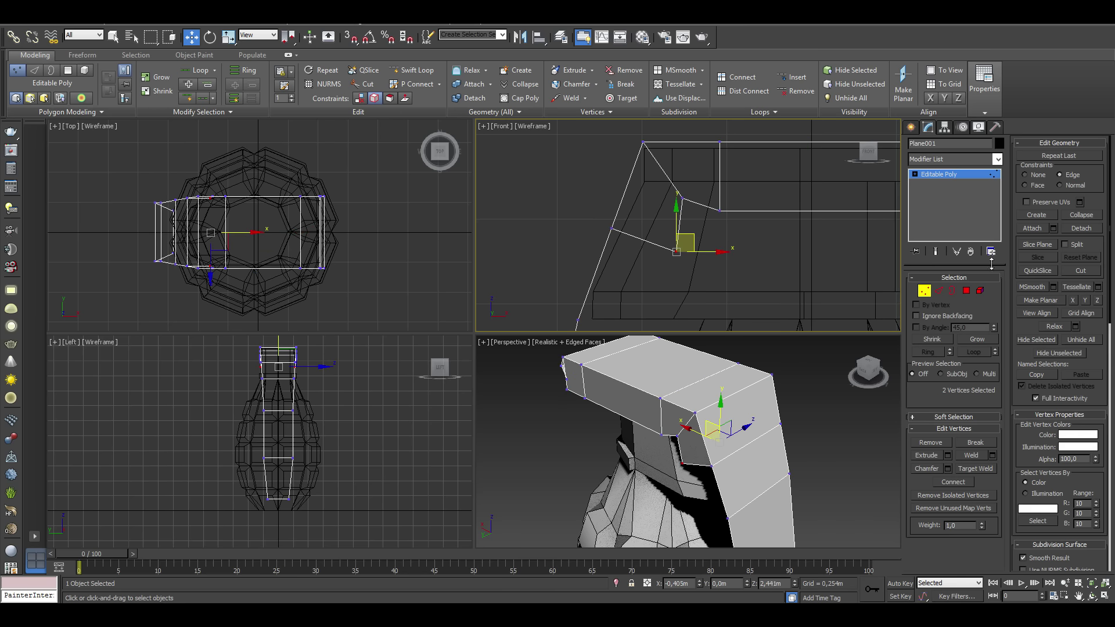
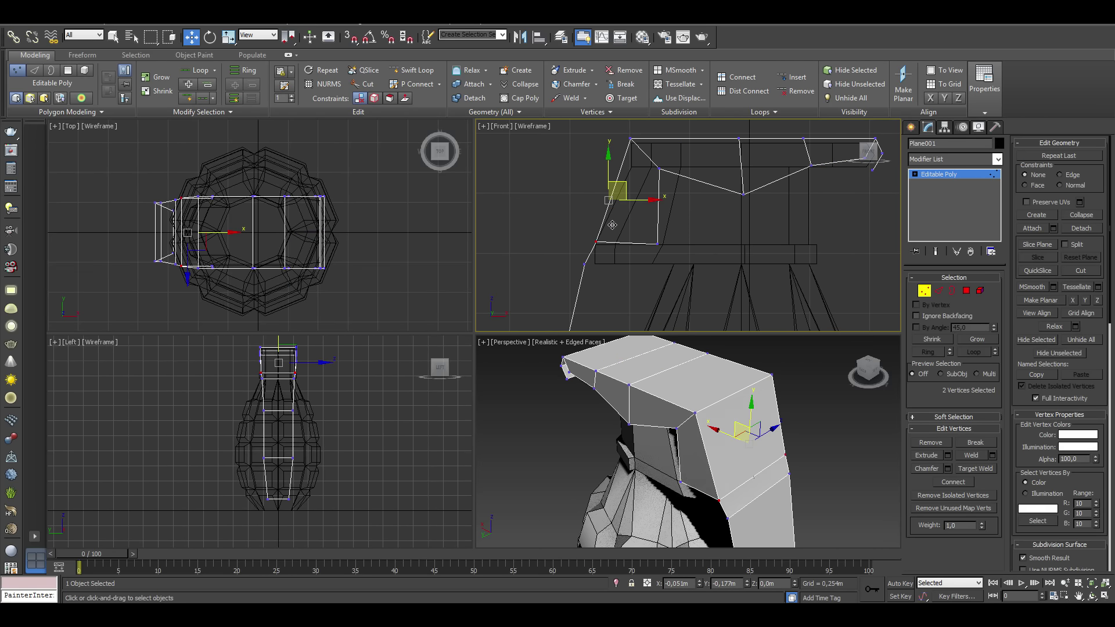
# Move the lever's spout vertices and scale a second vertex group in the Front view.
pyautogui.click(657, 244)
pyautogui.moveTo(657, 244)
pyautogui.mouseDown()
pyautogui.moveTo(684, 242)
pyautogui.moveTo(674, 250)
pyautogui.mouseUp()
pyautogui.moveTo(695, 271); pyautogui.dragTo(668, 261, button='middle')
pyautogui.press('r')
pyautogui.scroll(6, 283, 350)
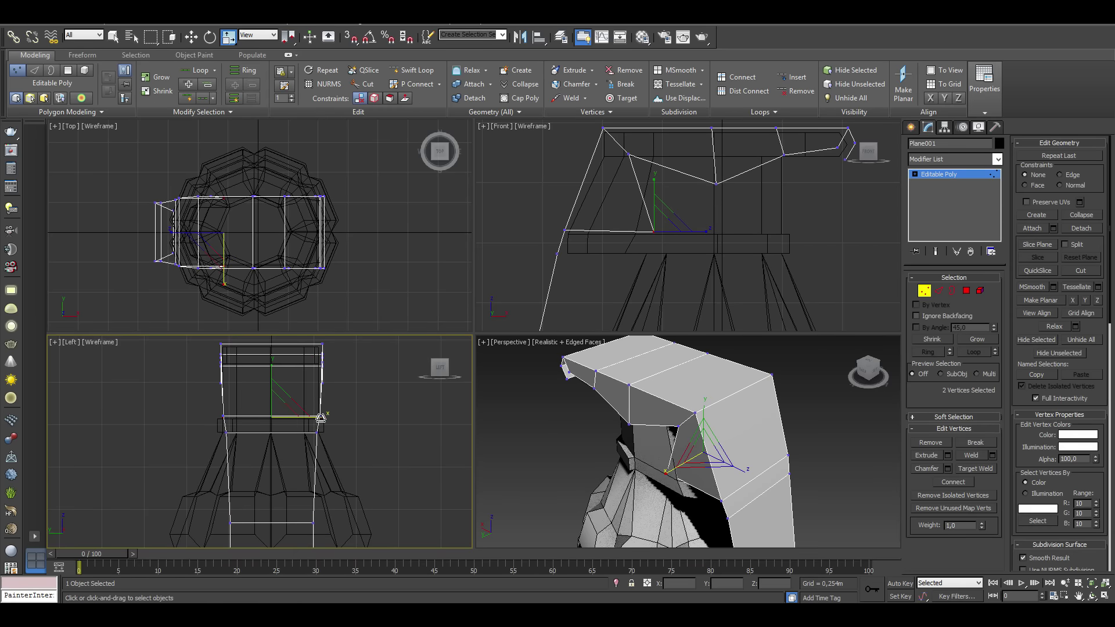
pyautogui.keyDown('alt'); pyautogui.moveTo(551, 453); pyautogui.dragTo(570, 456, button='middle'); pyautogui.keyUp('alt')
pyautogui.click(570, 455)
pyautogui.hotkey('alt', 'w')
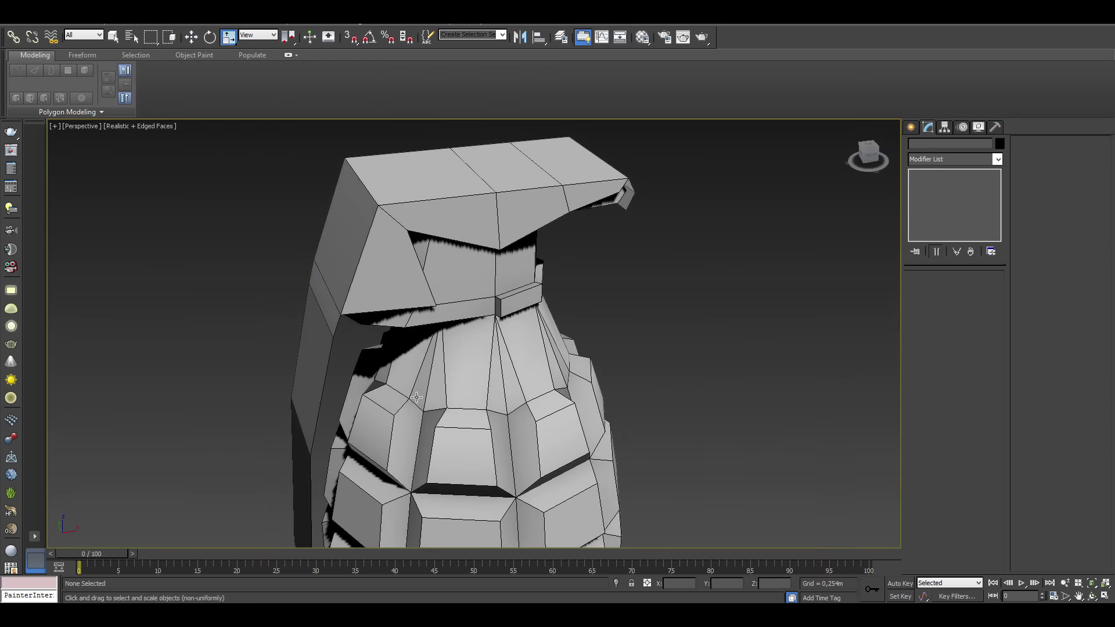
pyautogui.keyDown('alt'); pyautogui.moveTo(471, 378); pyautogui.dragTo(556, 208, button='middle'); pyautogui.keyUp('alt')
# Inspect the lever's edges over the grenade's top cap in a maximized Perspective view.
pyautogui.click(499, 209)
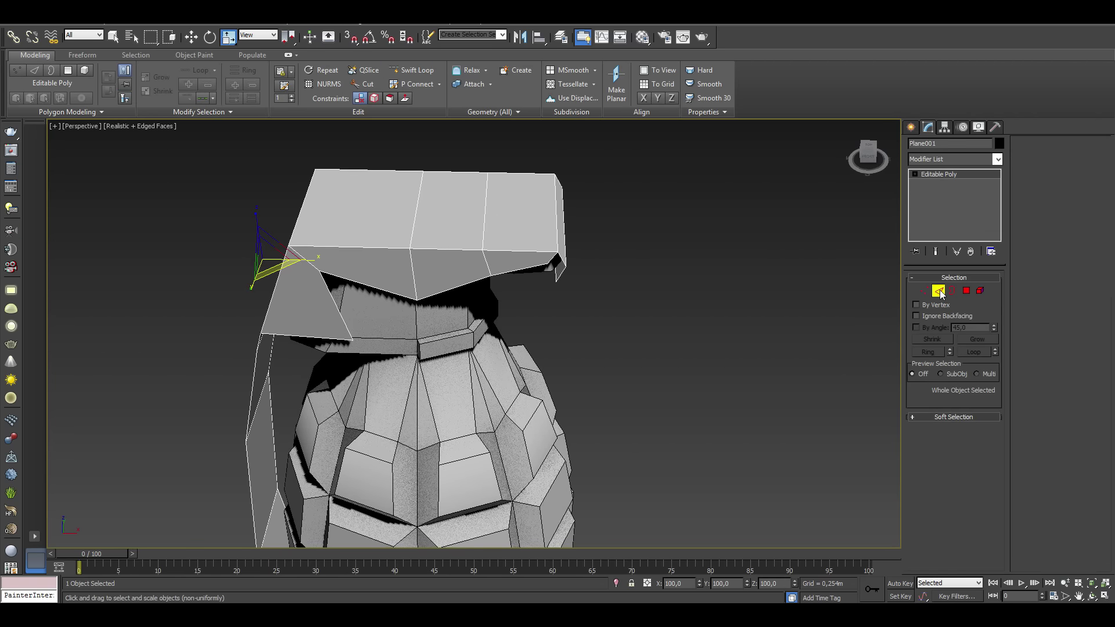
pyautogui.click(939, 292)
pyautogui.moveTo(486, 261)
pyautogui.keyDown('alt'); pyautogui.mouseDown(button='middle')
pyautogui.moveTo(614, 239)
pyautogui.moveTo(627, 254)
pyautogui.mouseUp(button='middle'); pyautogui.keyUp('alt')
pyautogui.press('q')
pyautogui.click(627, 254)
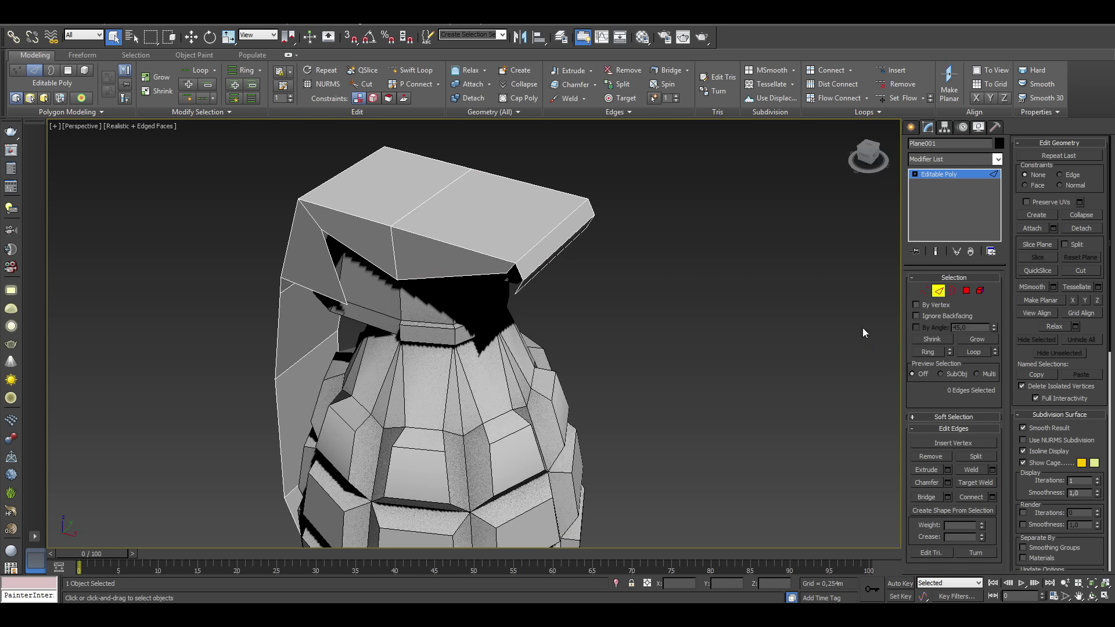
pyautogui.hotkey('alt', 'w')
# Move the lever's spout-tip and bottom vertices in the Front view.
pyautogui.press('1')
pyautogui.press('w')
pyautogui.moveTo(737, 162); pyautogui.dragTo(772, 185)
pyautogui.moveTo(627, 215)
pyautogui.mouseDown(button='middle')
pyautogui.moveTo(659, 189)
pyautogui.moveTo(652, 197)
pyautogui.mouseUp(button='middle')
pyautogui.keyDown('alt'); pyautogui.moveTo(659, 441); pyautogui.dragTo(659, 443, button='middle'); pyautogui.keyUp('alt')
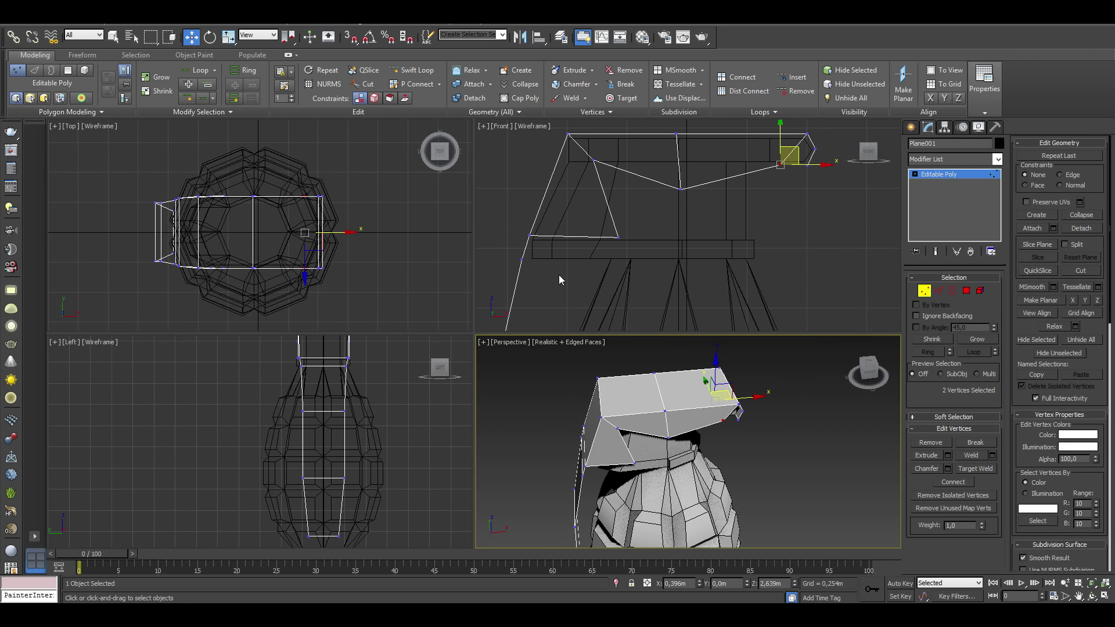
pyautogui.moveTo(561, 280); pyautogui.dragTo(514, 229)
pyautogui.keyDown('alt'); pyautogui.moveTo(659, 443); pyautogui.dragTo(662, 444, button='middle'); pyautogui.keyUp('alt')
# Scale the lever's two bottom vertices and eight-vertex top ring in the Left view.
pyautogui.moveTo(287, 465); pyautogui.dragTo(373, 490)
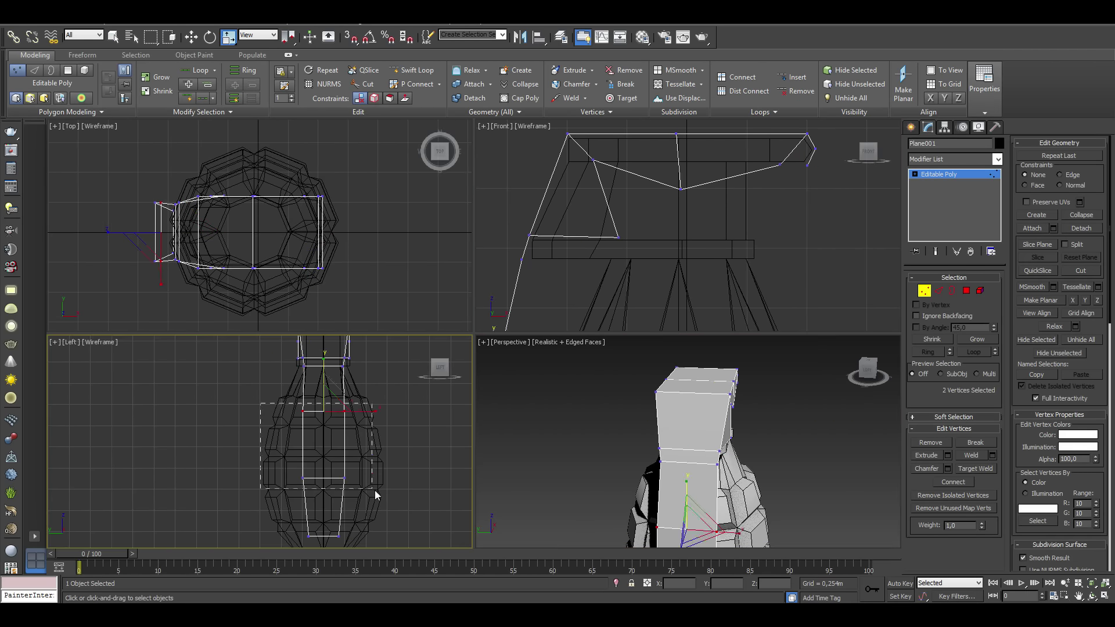
pyautogui.press('r')
pyautogui.moveTo(290, 523); pyautogui.dragTo(369, 540)
pyautogui.keyDown('alt'); pyautogui.moveTo(638, 453); pyautogui.dragTo(725, 459, button='middle'); pyautogui.keyUp('alt')
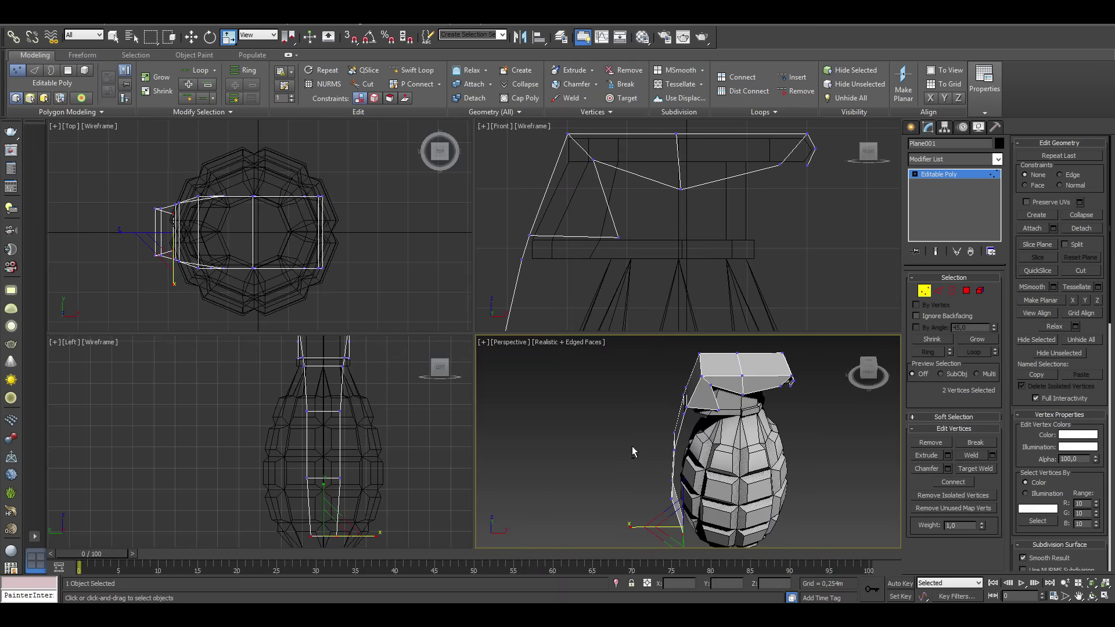
pyautogui.moveTo(340, 371); pyautogui.dragTo(340, 426, button='middle')
pyautogui.moveTo(290, 407); pyautogui.dragTo(381, 430)
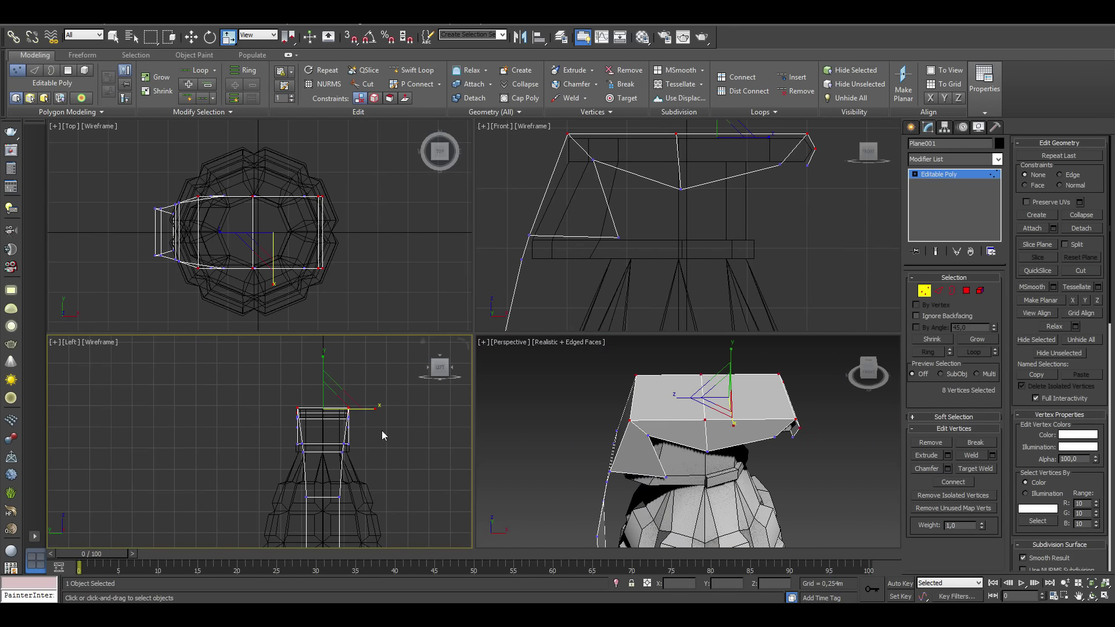
pyautogui.scroll(2, 348, 420)
# Exit vertex editing on Plane001 and review the reshaped lever over the grenade.
pyautogui.click(939, 175)
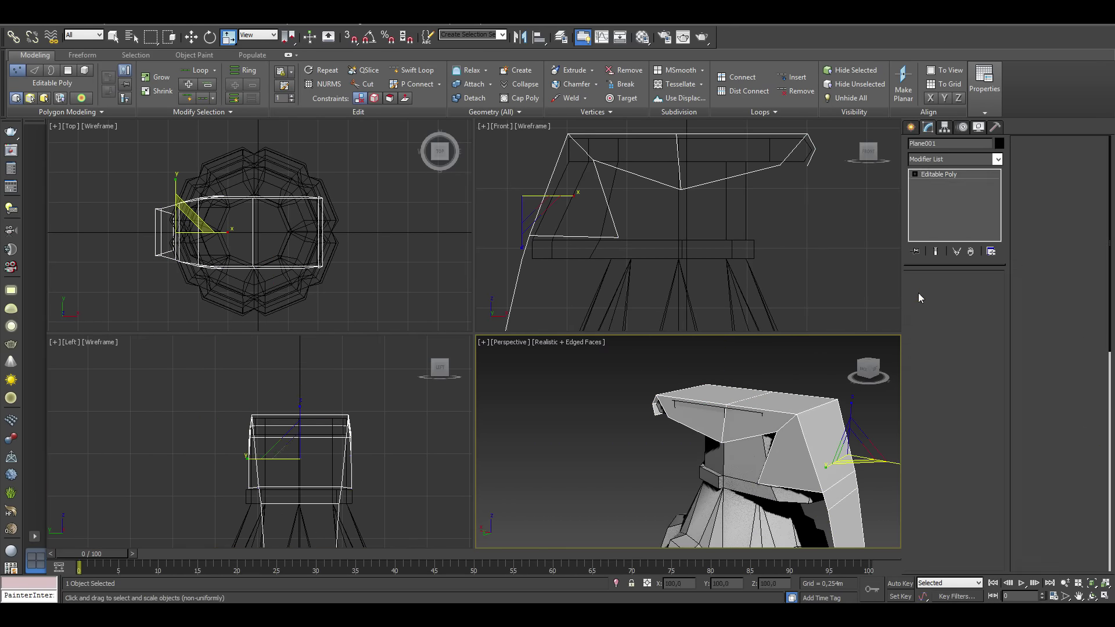
pyautogui.press('w')
pyautogui.scroll(4, 316, 456)
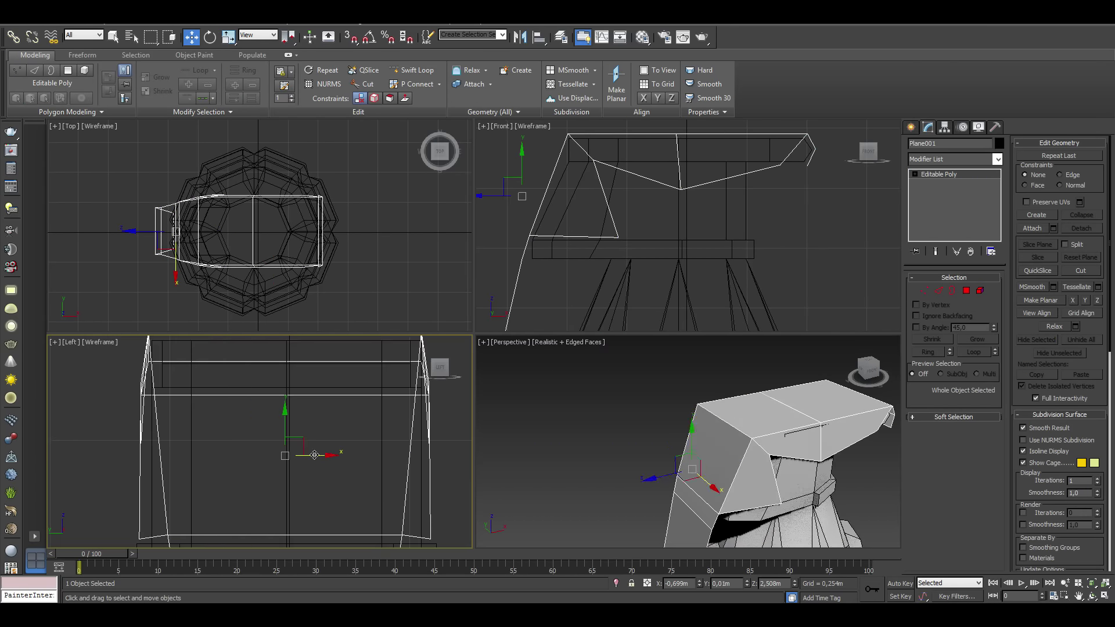
pyautogui.scroll(-8, 726, 442)
pyautogui.moveTo(743, 442)
pyautogui.mouseDown(button='middle')
pyautogui.moveTo(694, 427)
pyautogui.moveTo(722, 458)
pyautogui.mouseUp(button='middle')
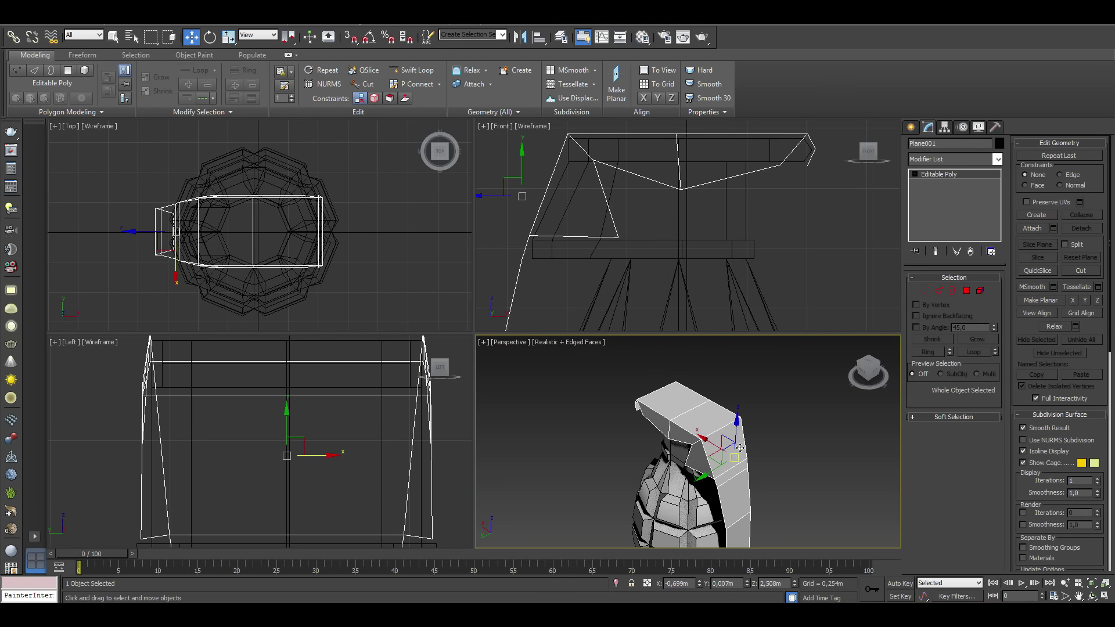
pyautogui.click(998, 160)
# Add a Shell modifier to the lever with a 0,02m Outer Amount.
pyautogui.moveTo(999, 259); pyautogui.dragTo(1009, 353)
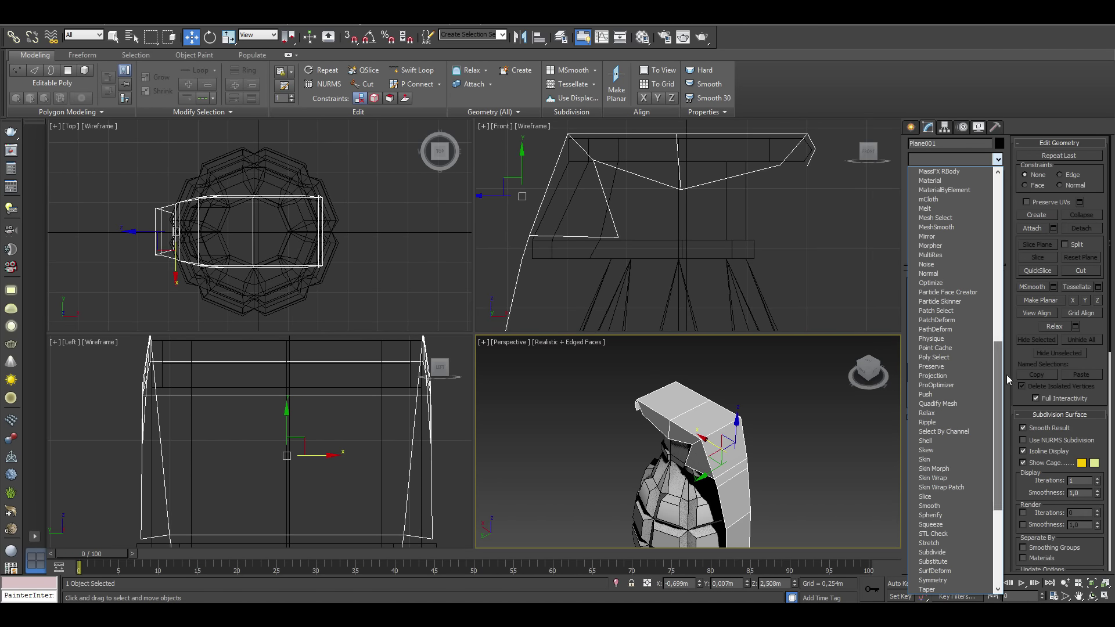
pyautogui.click(928, 442)
pyautogui.keyDown('alt'); pyautogui.moveTo(649, 448); pyautogui.dragTo(632, 432, button='middle'); pyautogui.keyUp('alt')
pyautogui.scroll(5, 653, 435)
pyautogui.moveTo(993, 306)
pyautogui.mouseDown()
pyautogui.moveTo(994, 320)
pyautogui.moveTo(992, 308)
pyautogui.mouseUp()
pyautogui.scroll(-5, 720, 441)
# Convert the shelled lever to an Editable Poly.
pyautogui.keyDown('alt'); pyautogui.moveTo(720, 441); pyautogui.dragTo(725, 436, button='middle'); pyautogui.keyUp('alt')
pyautogui.rightClick(754, 386)
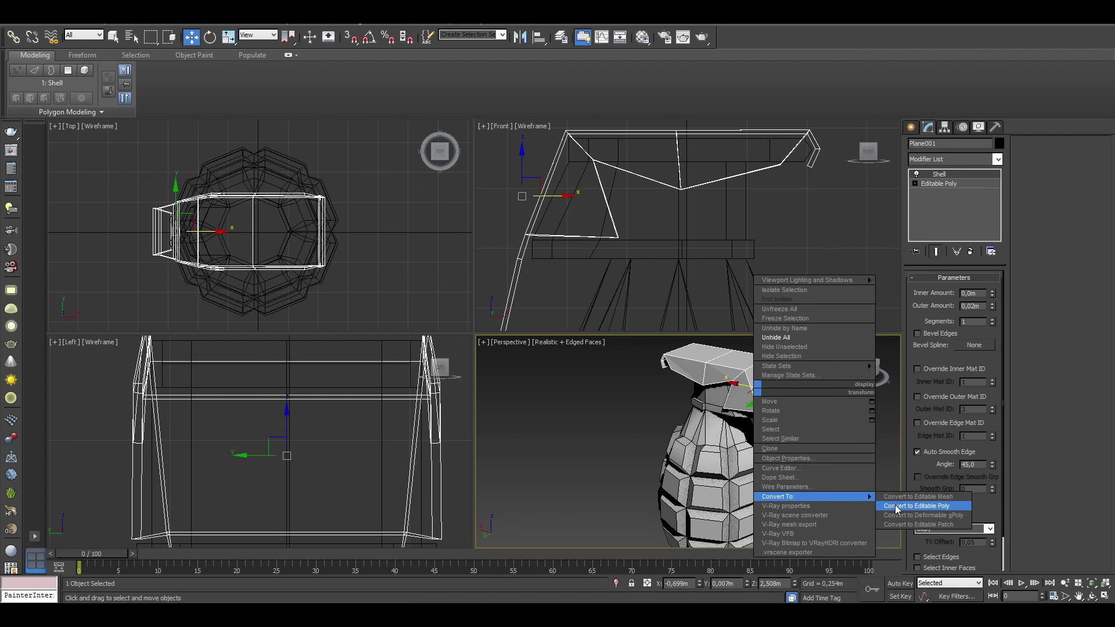
pyautogui.click(923, 503)
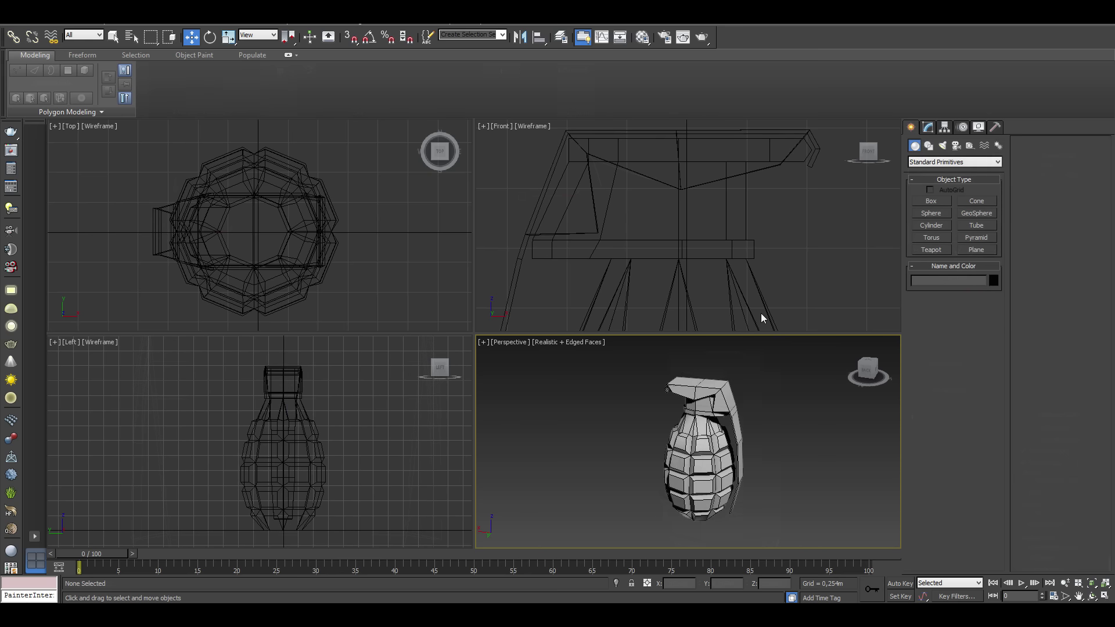
# Create a Spring from the Dynamics object types in the Front view.
pyautogui.click(946, 165)
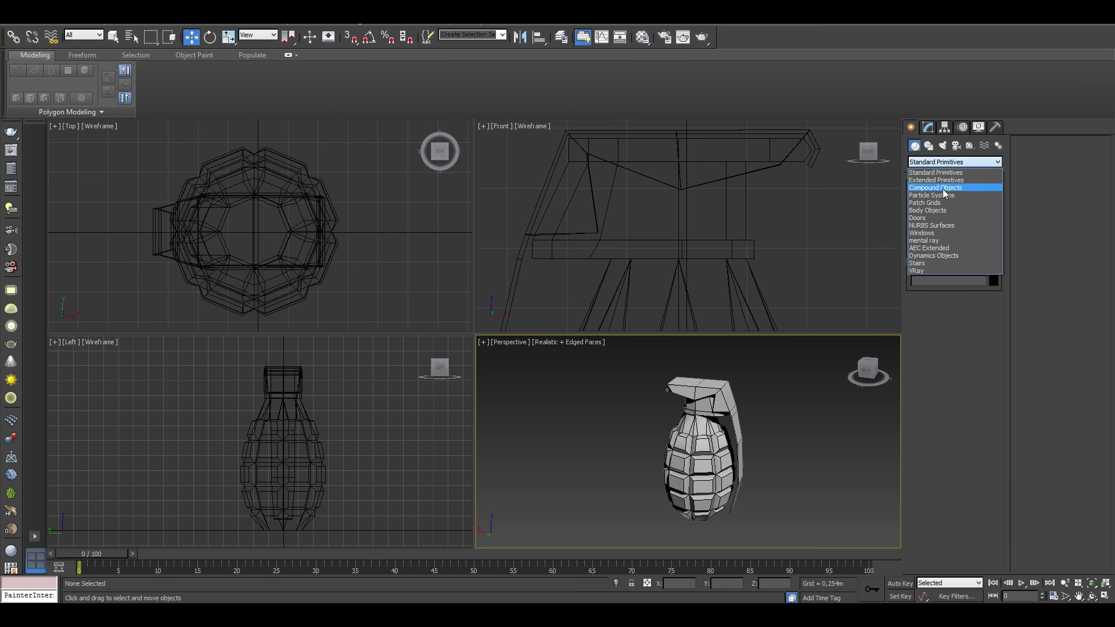
pyautogui.click(928, 256)
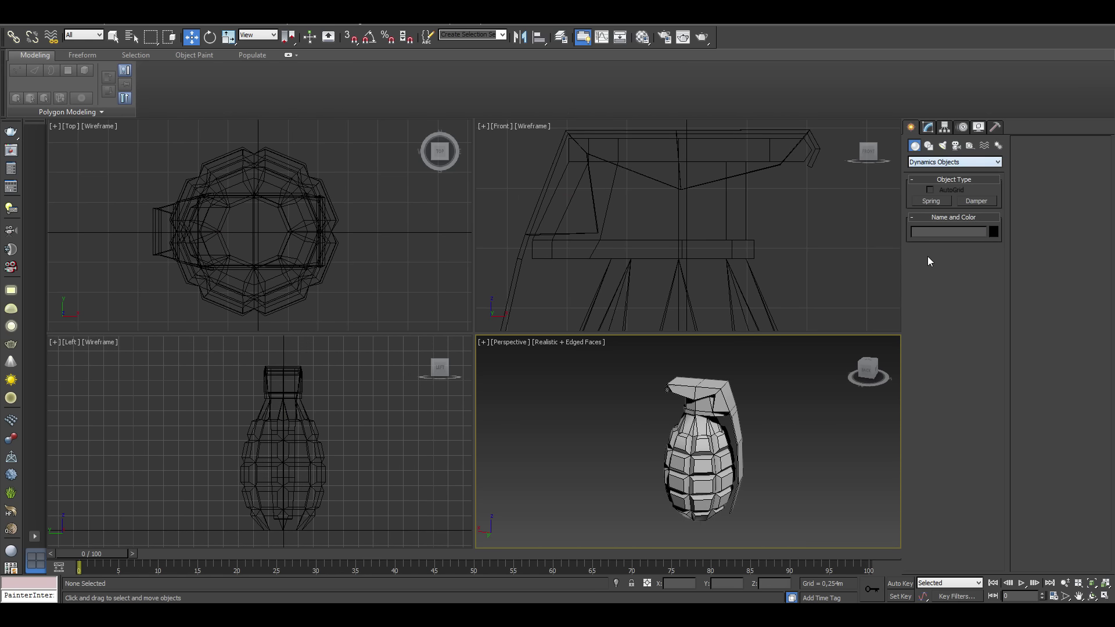
pyautogui.click(931, 201)
pyautogui.scroll(2, 626, 201)
pyautogui.scroll(1, 626, 201)
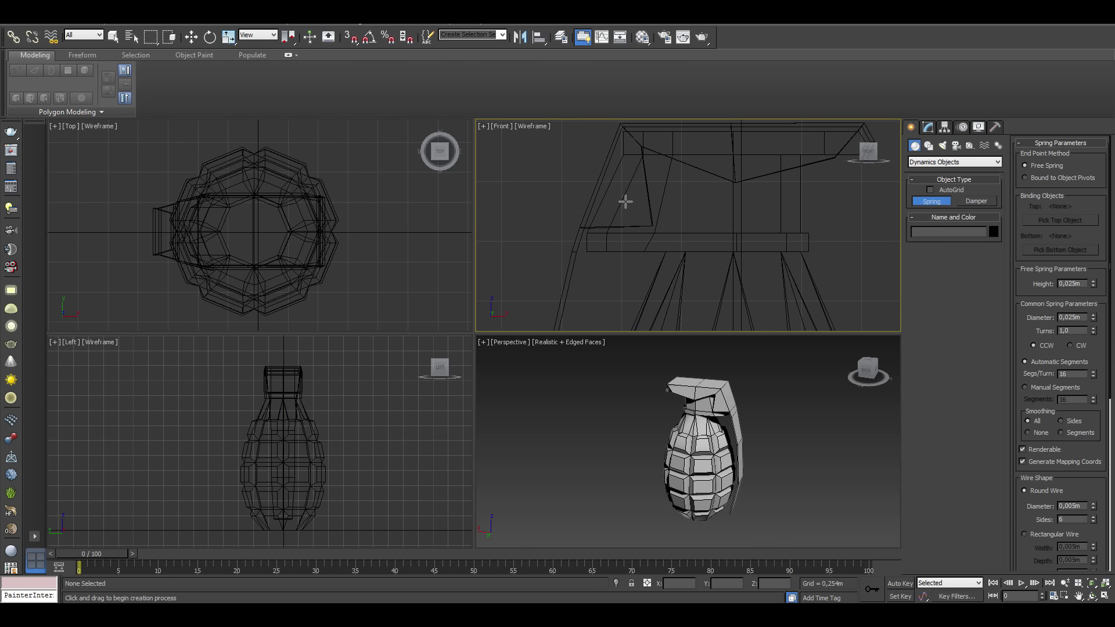
pyautogui.moveTo(637, 213); pyautogui.dragTo(651, 281)
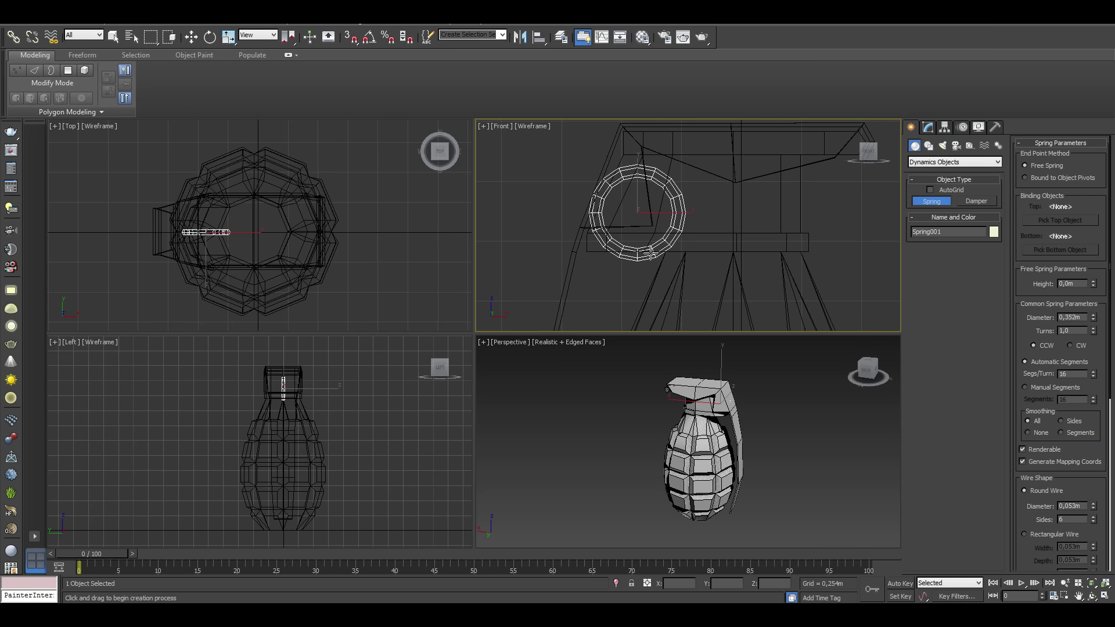
pyautogui.click(651, 258)
pyautogui.press('w')
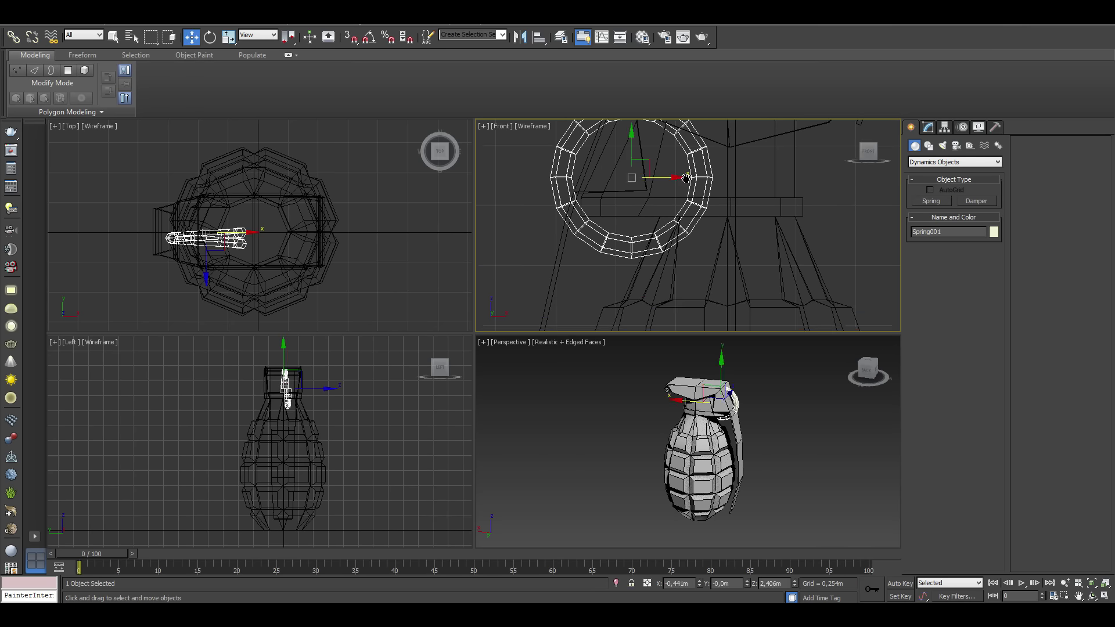
pyautogui.moveTo(652, 258); pyautogui.dragTo(645, 273, button='middle')
pyautogui.keyDown('alt'); pyautogui.moveTo(697, 427); pyautogui.dragTo(673, 427, button='middle'); pyautogui.keyUp('alt')
pyautogui.scroll(5, 689, 453)
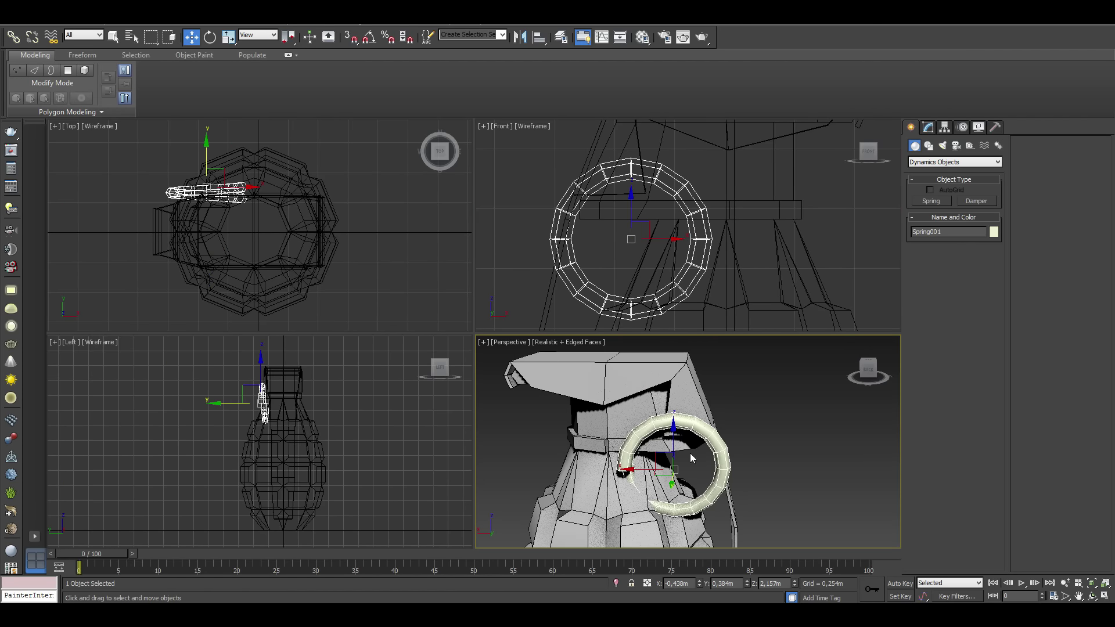
# Place the spring beside the lever with a 0.786m diameter and 1.25 turns.
pyautogui.moveTo(650, 464); pyautogui.dragTo(660, 465)
pyautogui.keyDown('alt'); pyautogui.moveTo(660, 465); pyautogui.dragTo(726, 465, button='middle'); pyautogui.keyUp('alt')
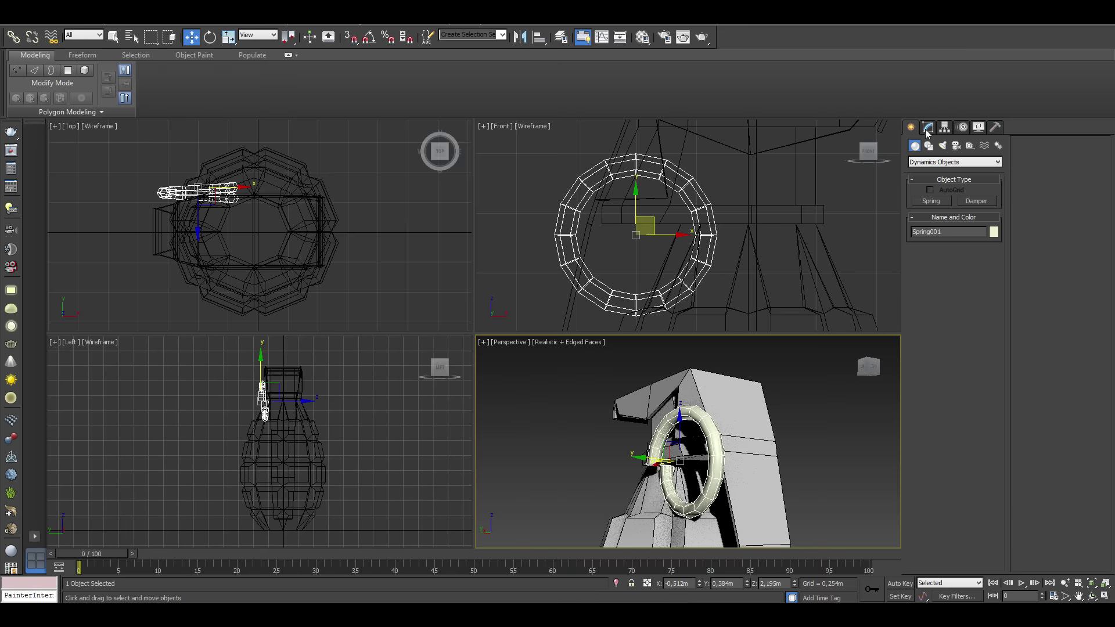
pyautogui.click(928, 127)
pyautogui.scroll(-3, 924, 335)
pyautogui.moveTo(986, 383); pyautogui.dragTo(986, 354)
pyautogui.keyDown('alt'); pyautogui.moveTo(668, 456); pyautogui.dragTo(707, 456, button='middle'); pyautogui.keyUp('alt')
pyautogui.moveTo(988, 388)
pyautogui.mouseDown()
pyautogui.moveTo(987, 406)
pyautogui.moveTo(987, 395)
pyautogui.mouseUp()
pyautogui.keyDown('alt'); pyautogui.moveTo(580, 450); pyautogui.dragTo(755, 512, button='middle'); pyautogui.keyUp('alt')
# Rotate the spring about 133 degrees and move it along the grenade's side.
pyautogui.press('e')
pyautogui.moveTo(606, 209); pyautogui.dragTo(587, 330)
pyautogui.press('w')
pyautogui.scroll(2, 305, 398)
pyautogui.scroll(2, 305, 398)
pyautogui.moveTo(305, 398); pyautogui.dragTo(299, 398)
pyautogui.moveTo(299, 383); pyautogui.dragTo(313, 419, button='middle')
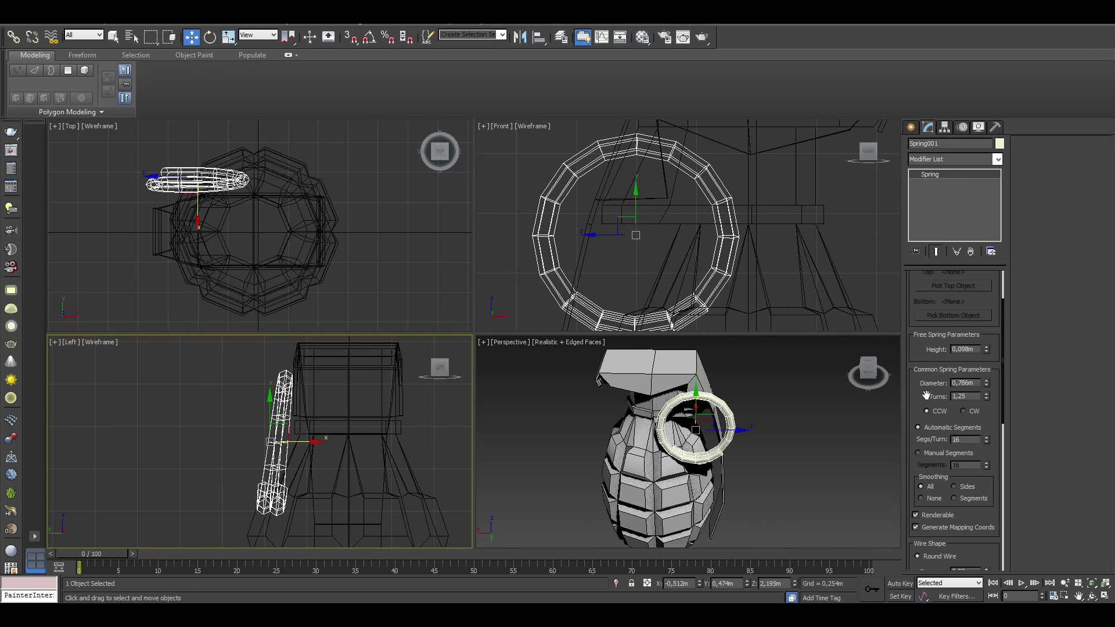
# Set the spring to 9 segments per turn, 5 wire sides and 0.077m wire diameter.
pyautogui.moveTo(928, 395); pyautogui.dragTo(928, 356)
pyautogui.scroll(3, 729, 416)
pyautogui.moveTo(987, 402); pyautogui.dragTo(989, 403)
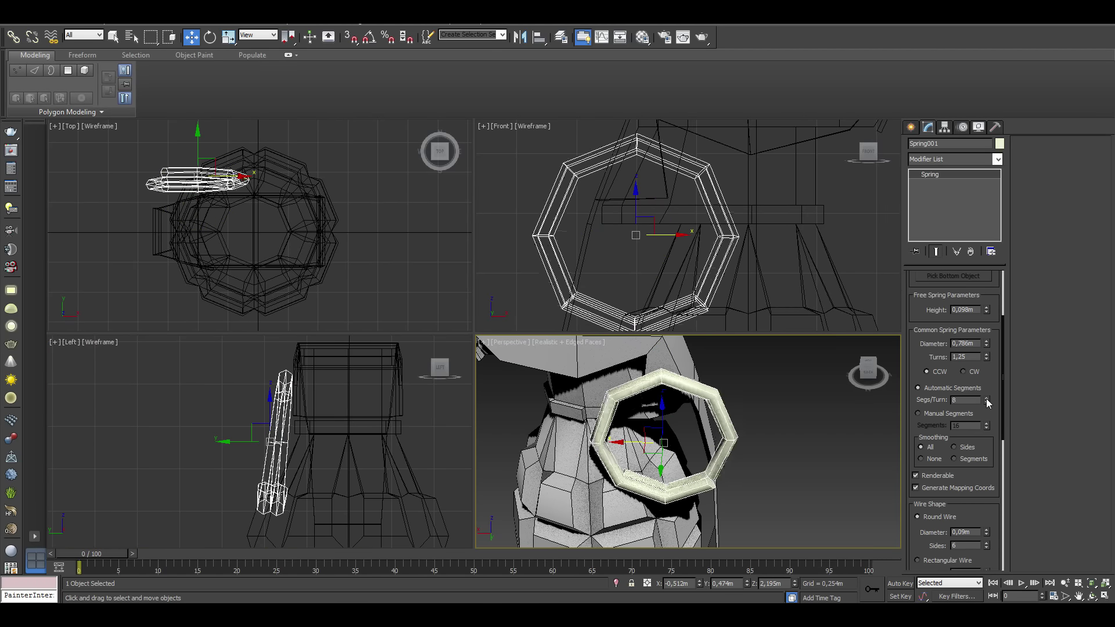
pyautogui.click(987, 398)
pyautogui.scroll(-3, 991, 475)
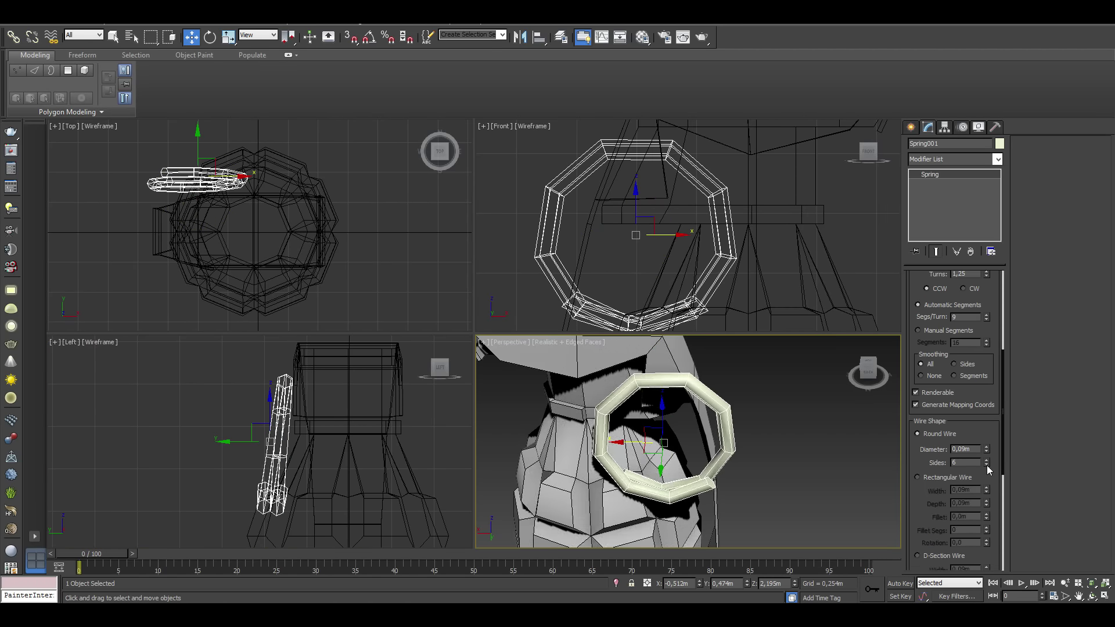
pyautogui.click(986, 465)
pyautogui.keyDown('alt'); pyautogui.moveTo(695, 455); pyautogui.dragTo(749, 456, button='middle'); pyautogui.keyUp('alt')
pyautogui.moveTo(989, 454); pyautogui.dragTo(989, 450)
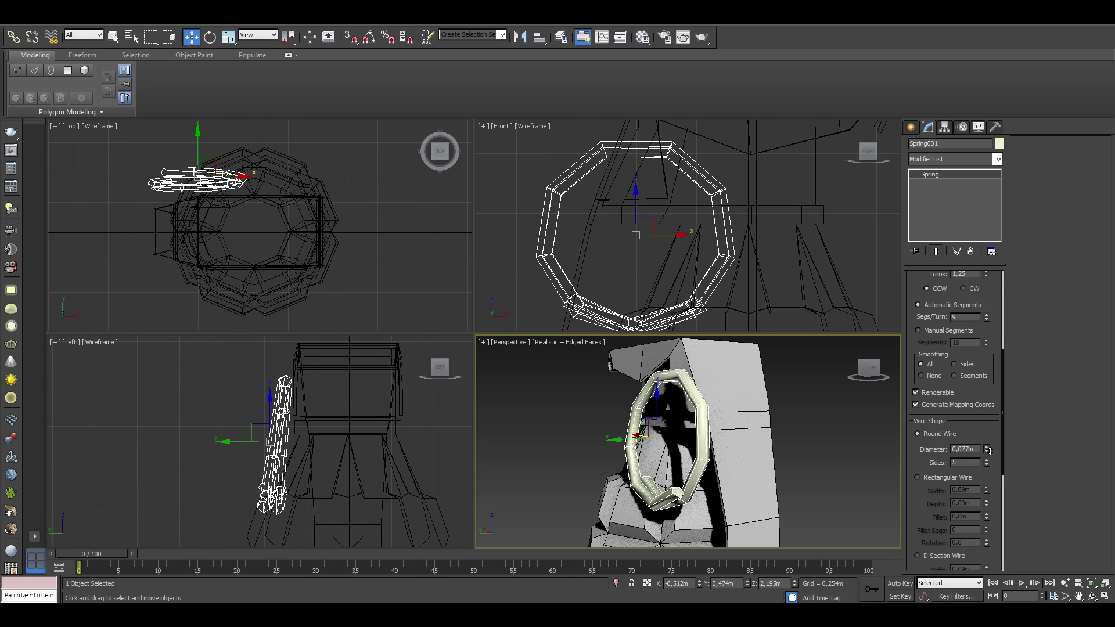
pyautogui.keyDown('alt'); pyautogui.moveTo(639, 442); pyautogui.dragTo(697, 430, button='middle'); pyautogui.keyUp('alt')
pyautogui.moveTo(638, 261); pyautogui.dragTo(678, 255, button='middle')
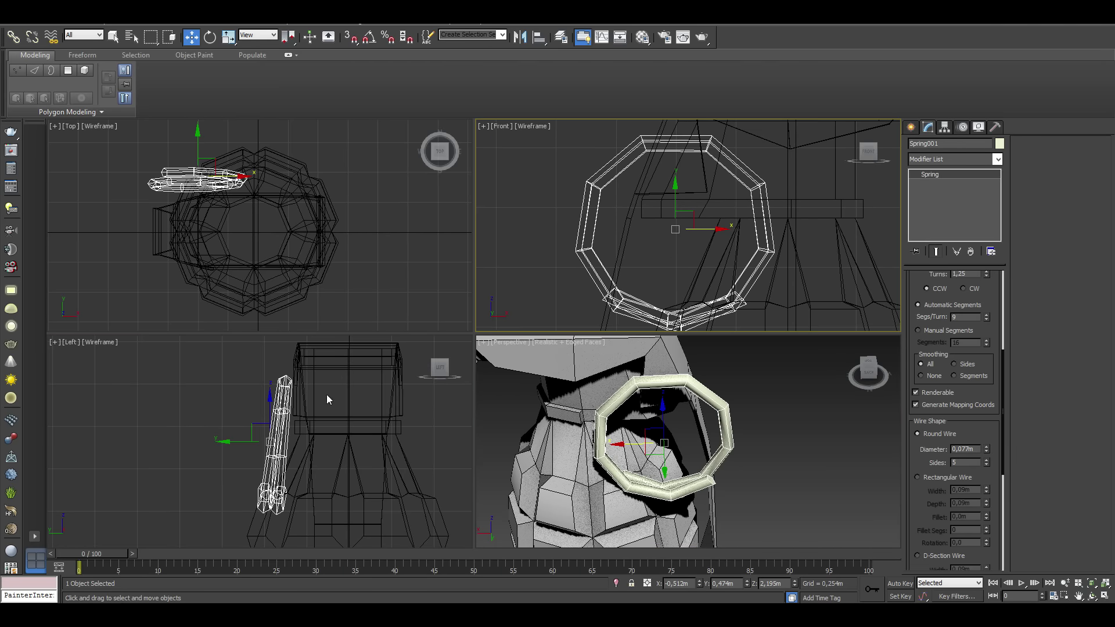
pyautogui.moveTo(328, 399); pyautogui.dragTo(309, 441, button='middle')
pyautogui.click(943, 127)
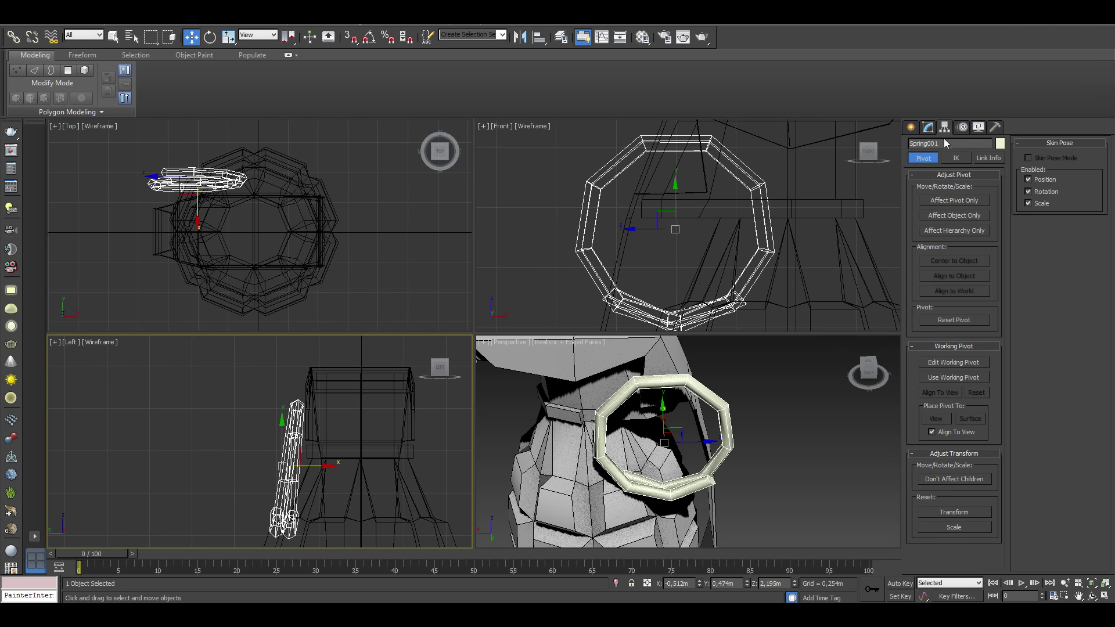
# Snap the spring's pivot to its top vertex using Affect Pivot Only and vertex snapping.
pyautogui.click(946, 200)
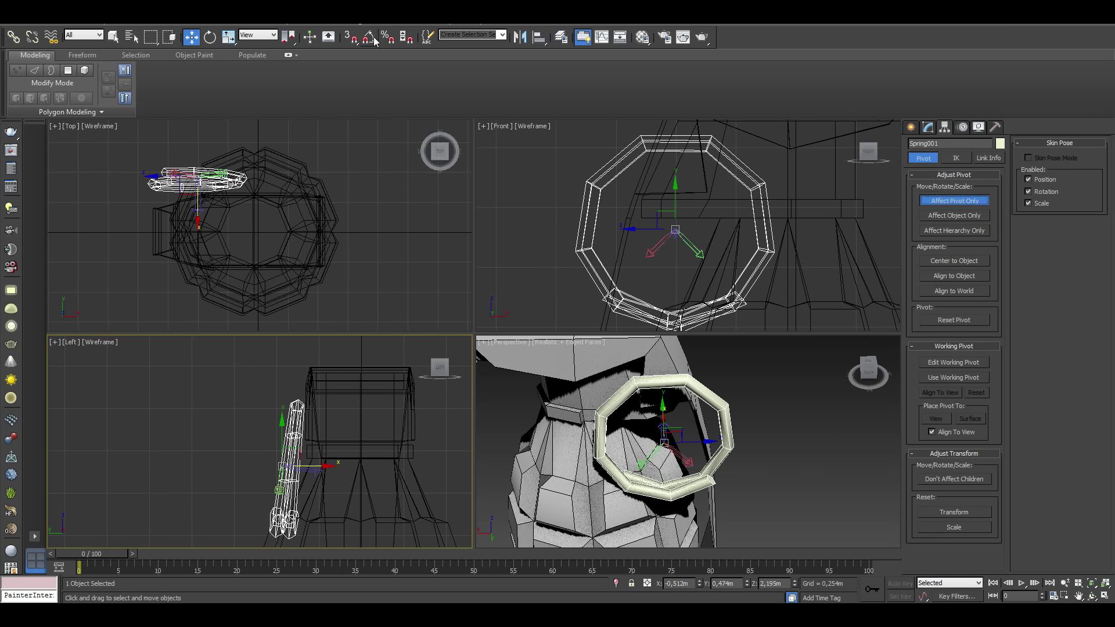
pyautogui.rightClick(350, 39)
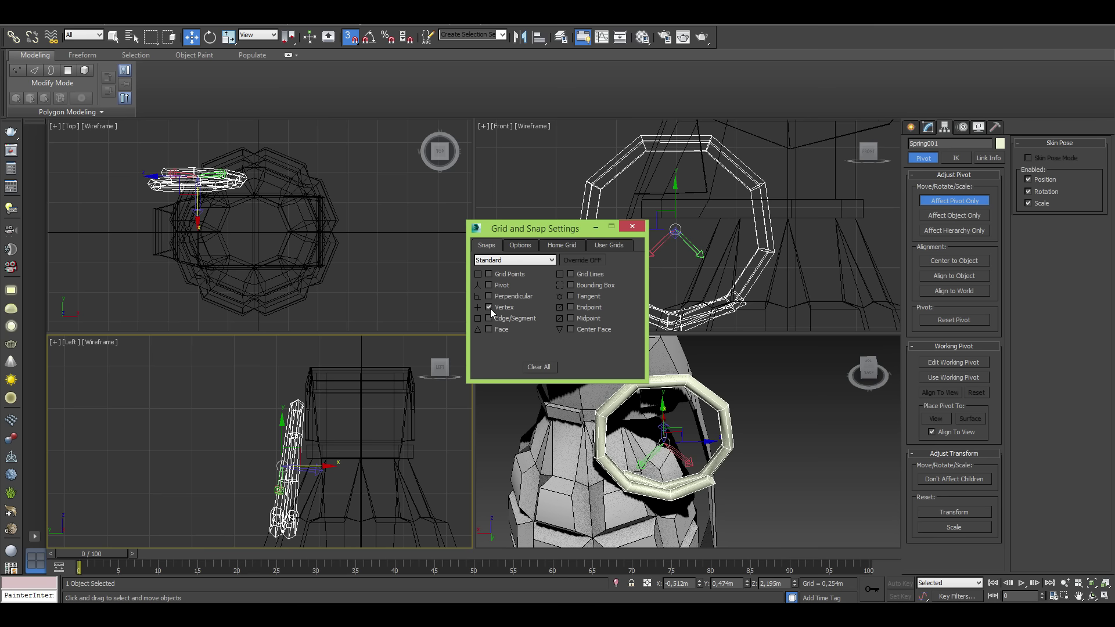
pyautogui.click(631, 226)
pyautogui.moveTo(649, 236); pyautogui.dragTo(650, 268, button='middle')
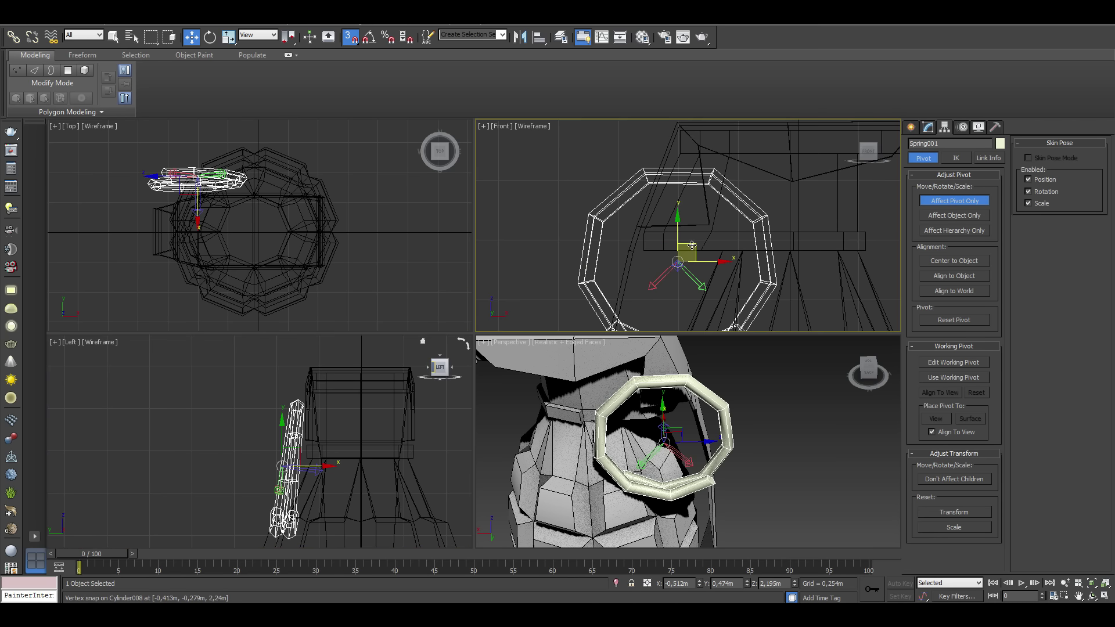
pyautogui.moveTo(675, 262); pyautogui.dragTo(643, 168)
pyautogui.scroll(3, 302, 441)
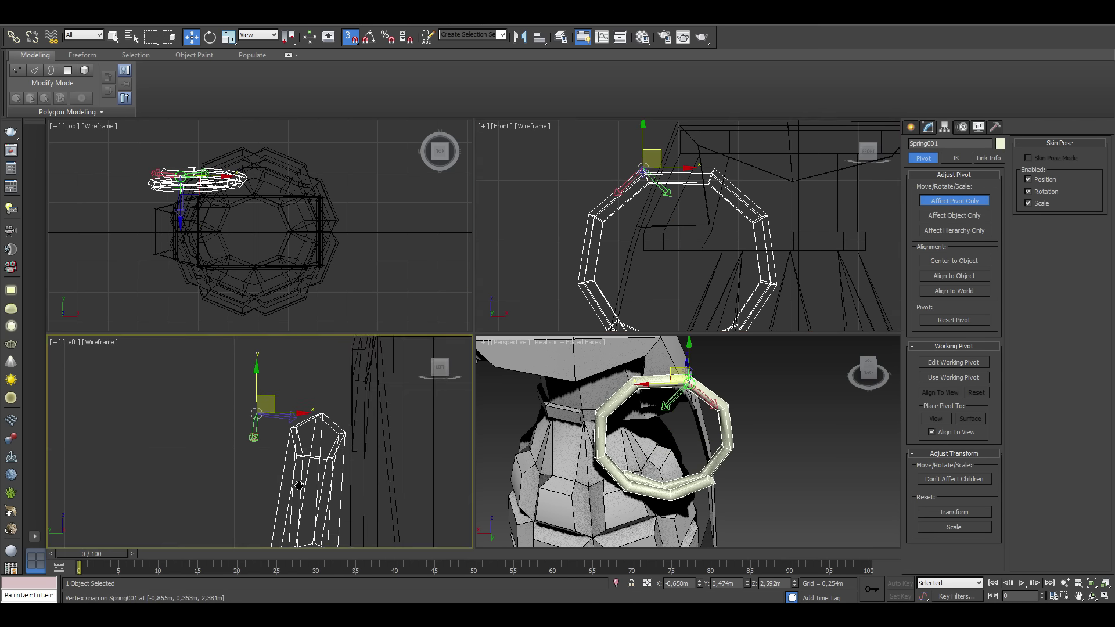
pyautogui.click(942, 203)
# Rotate the ring around its new pivot and shift it right in the Front view.
pyautogui.moveTo(686, 231); pyautogui.dragTo(669, 239, button='middle')
pyautogui.moveTo(581, 174); pyautogui.dragTo(575, 190, button='middle')
pyautogui.press('e')
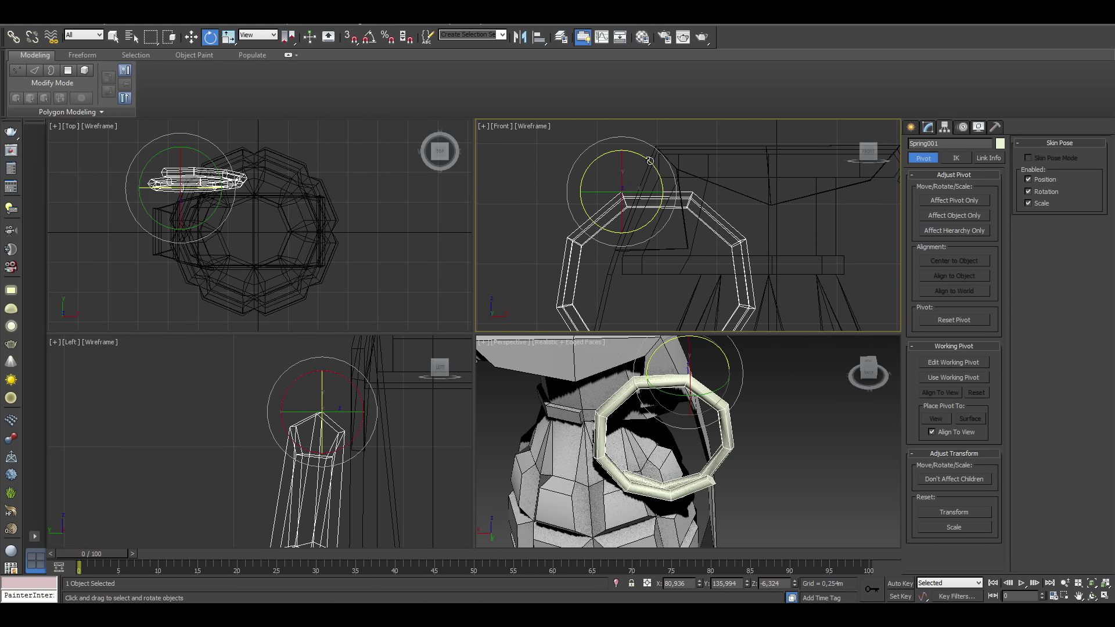
pyautogui.moveTo(651, 163); pyautogui.dragTo(546, 152)
pyautogui.press('w')
pyautogui.moveTo(621, 197); pyautogui.dragTo(662, 205)
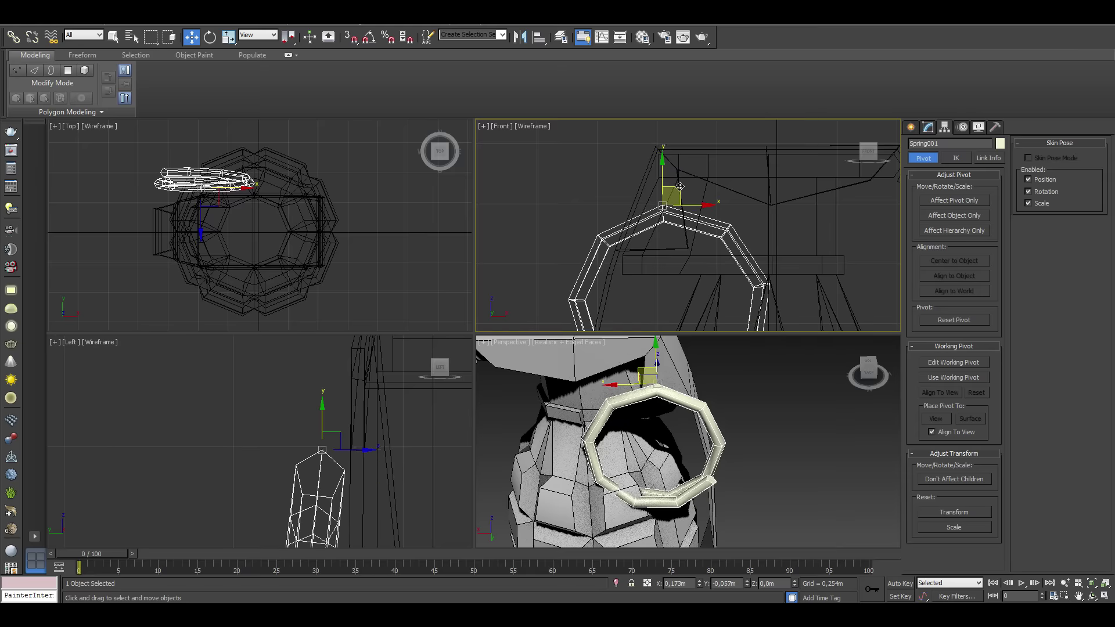
# Tilt the ring in the Left view so it sits against the grenade's side.
pyautogui.click(345, 385)
pyautogui.press('e')
pyautogui.moveTo(345, 385); pyautogui.dragTo(342, 367)
pyautogui.press('w')
pyautogui.press('r')
pyautogui.moveTo(355, 419); pyautogui.dragTo(322, 416, button='middle')
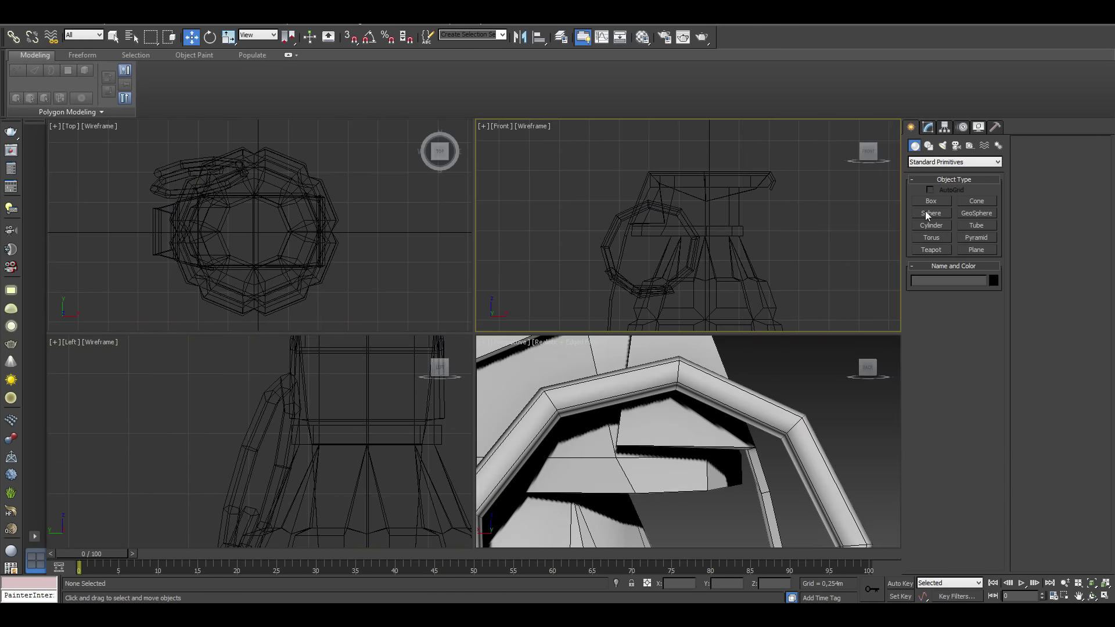
pyautogui.click(931, 200)
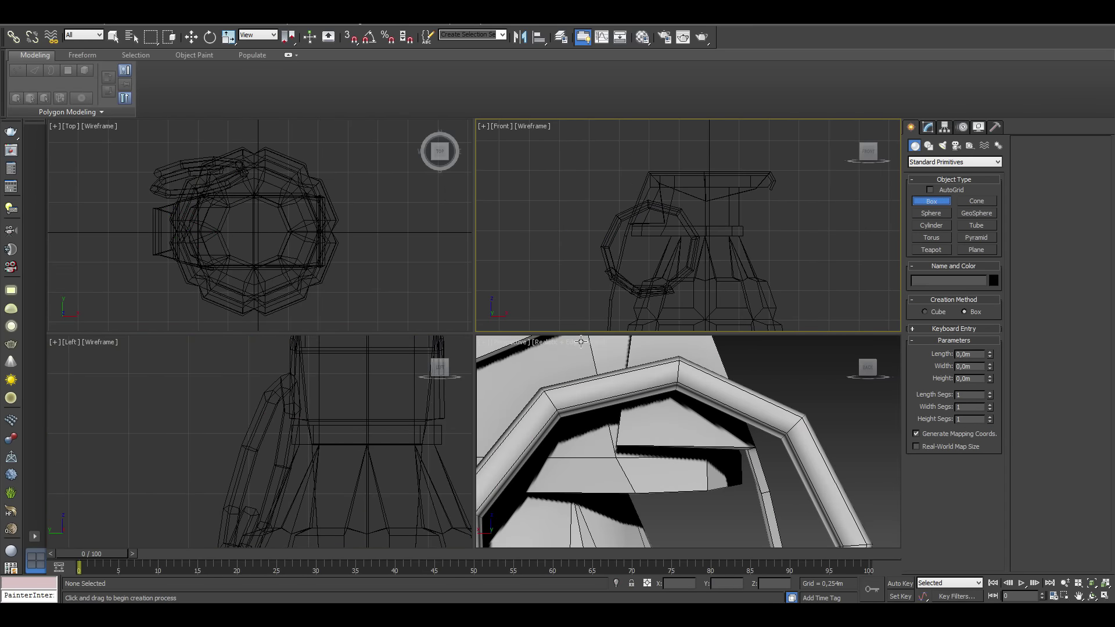
# Select edges of the Box001 connector piece in the Left view.
pyautogui.scroll(2, 692, 219)
pyautogui.scroll(2, 671, 211)
pyautogui.scroll(2, 661, 192)
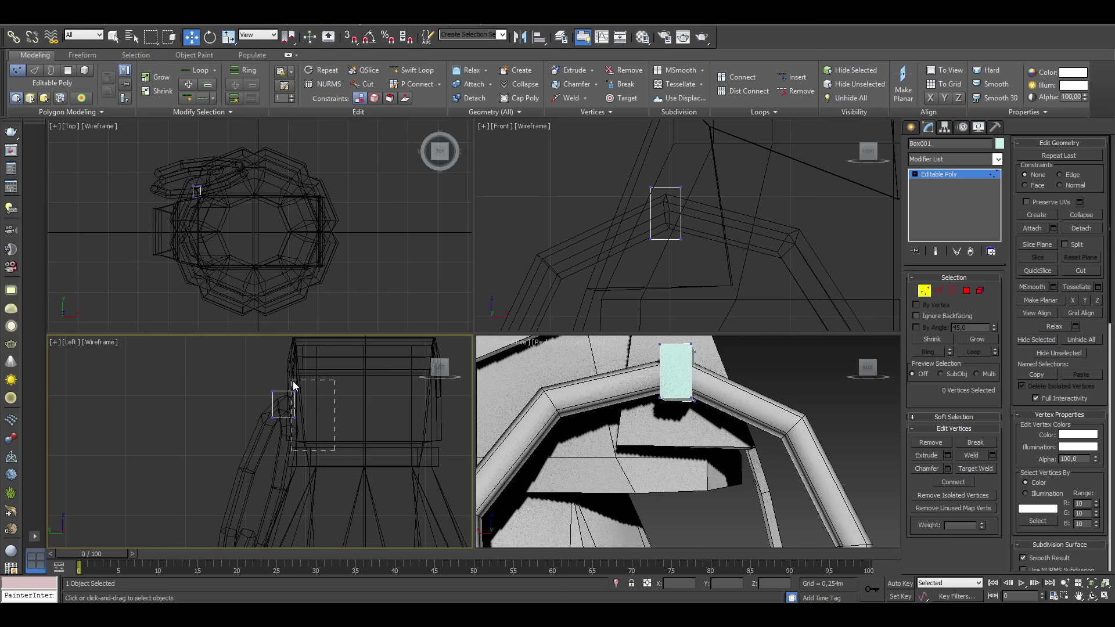
pyautogui.scroll(2, 251, 414)
pyautogui.keyDown('alt'); pyautogui.moveTo(634, 430); pyautogui.dragTo(567, 430, button='middle'); pyautogui.keyUp('alt')
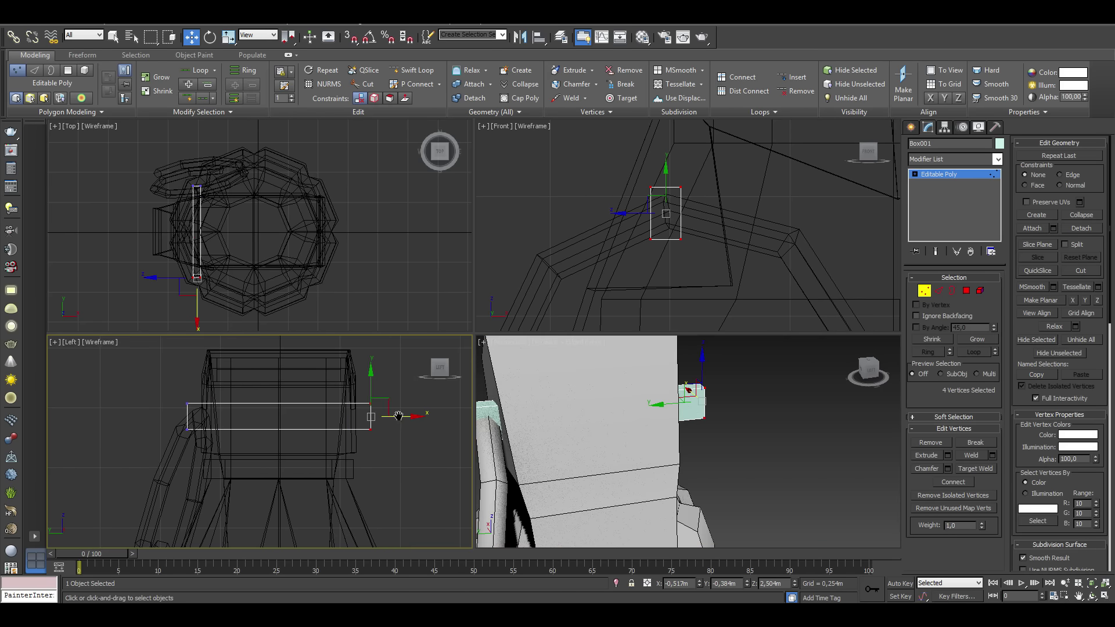
pyautogui.press('2')
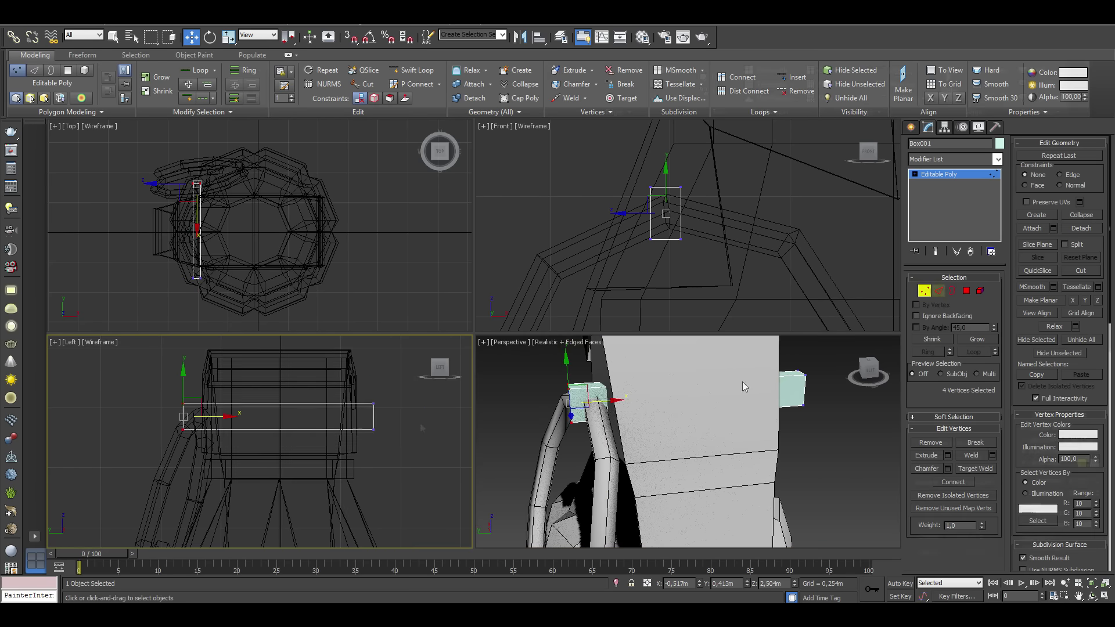
pyautogui.moveTo(259, 405)
pyautogui.mouseDown()
pyautogui.moveTo(373, 422)
pyautogui.moveTo(428, 454)
pyautogui.mouseUp()
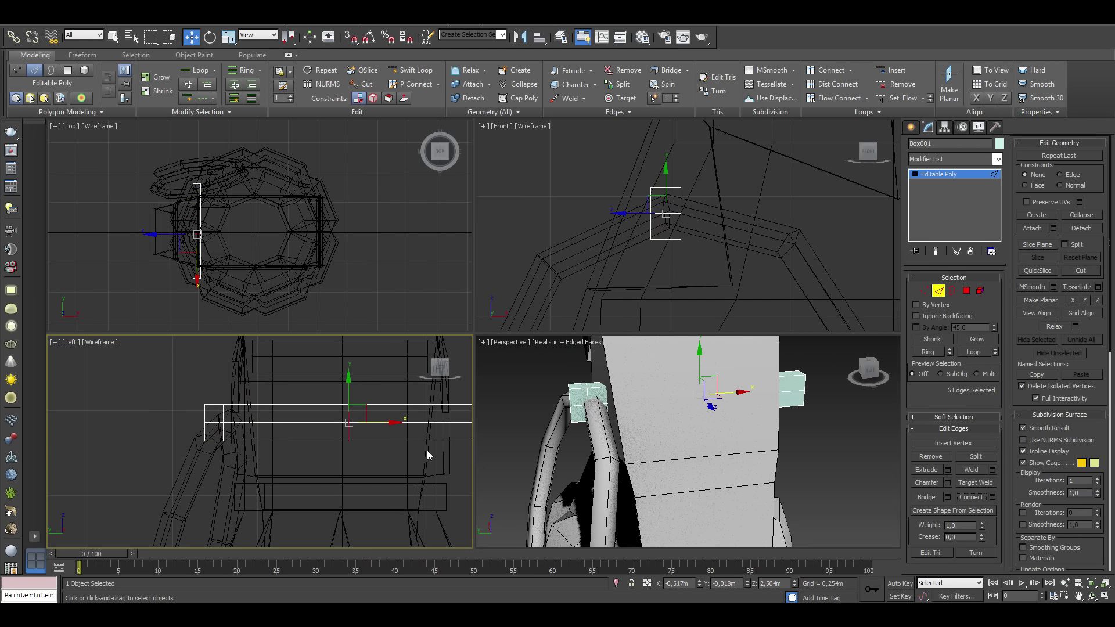
pyautogui.moveTo(277, 423); pyautogui.dragTo(182, 423, button='middle')
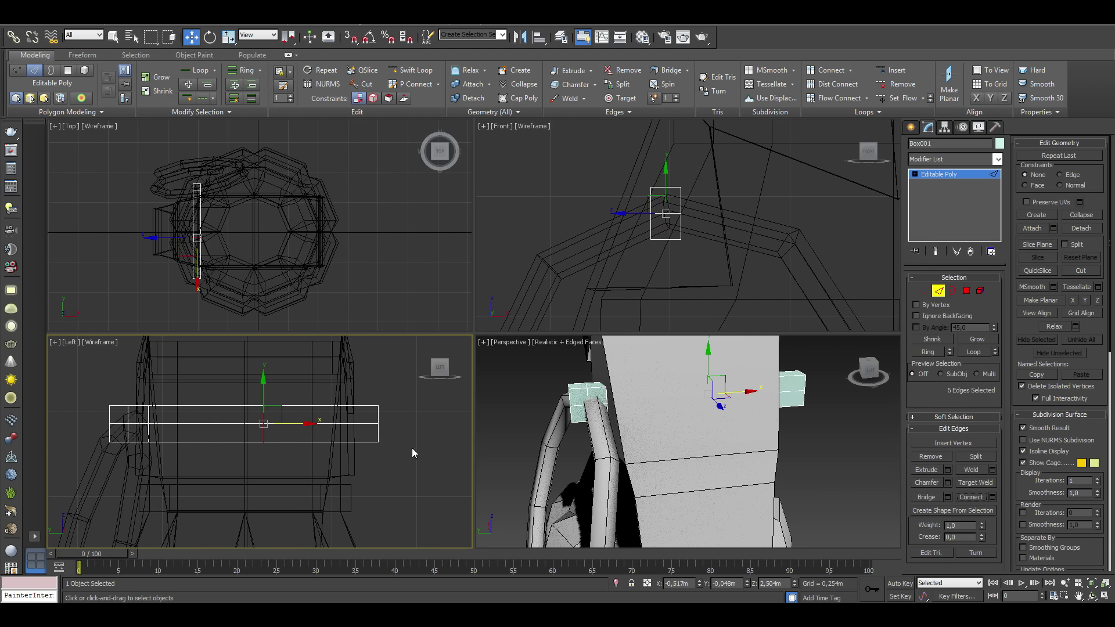
# Adjust the box's left-side vertices in the Left view, undoing unwanted moves.
pyautogui.press('1')
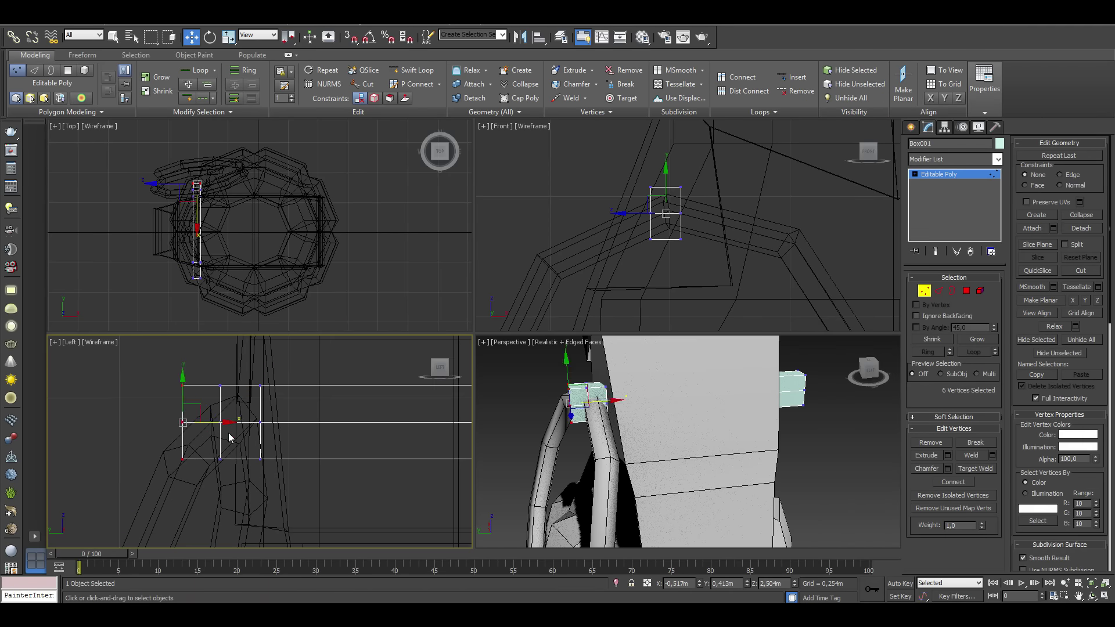
pyautogui.press('r')
pyautogui.moveTo(271, 475); pyautogui.dragTo(350, 499, button='middle')
pyautogui.moveTo(395, 407); pyautogui.dragTo(419, 441)
pyautogui.press('w')
pyautogui.hotkey('ctrl', 'z')
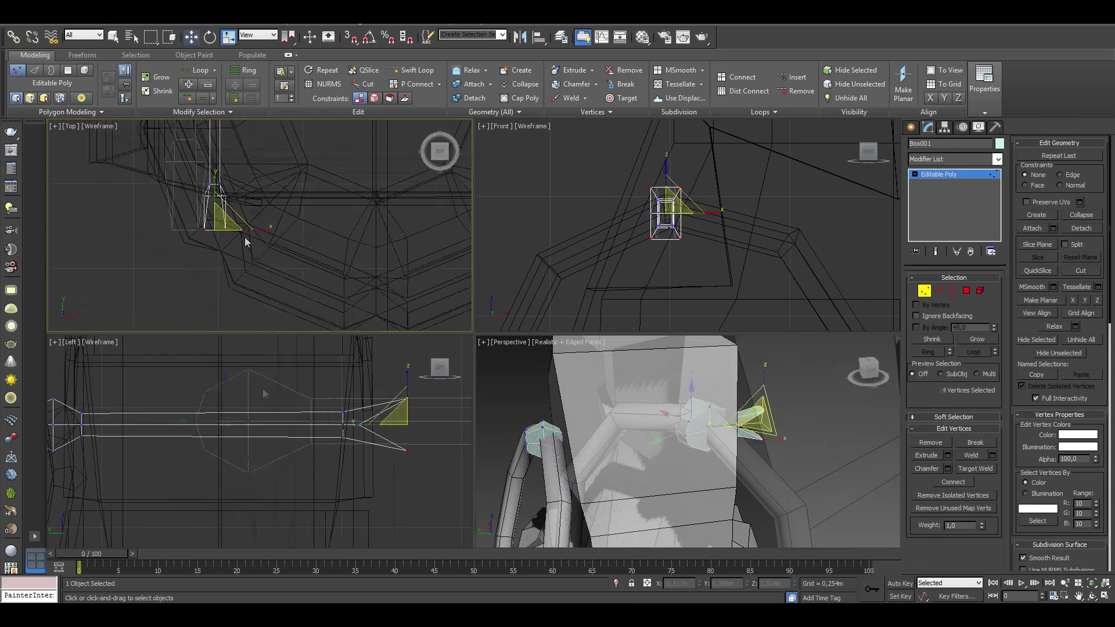
pyautogui.moveTo(146, 374); pyautogui.dragTo(223, 452)
pyautogui.moveTo(253, 433); pyautogui.dragTo(267, 436)
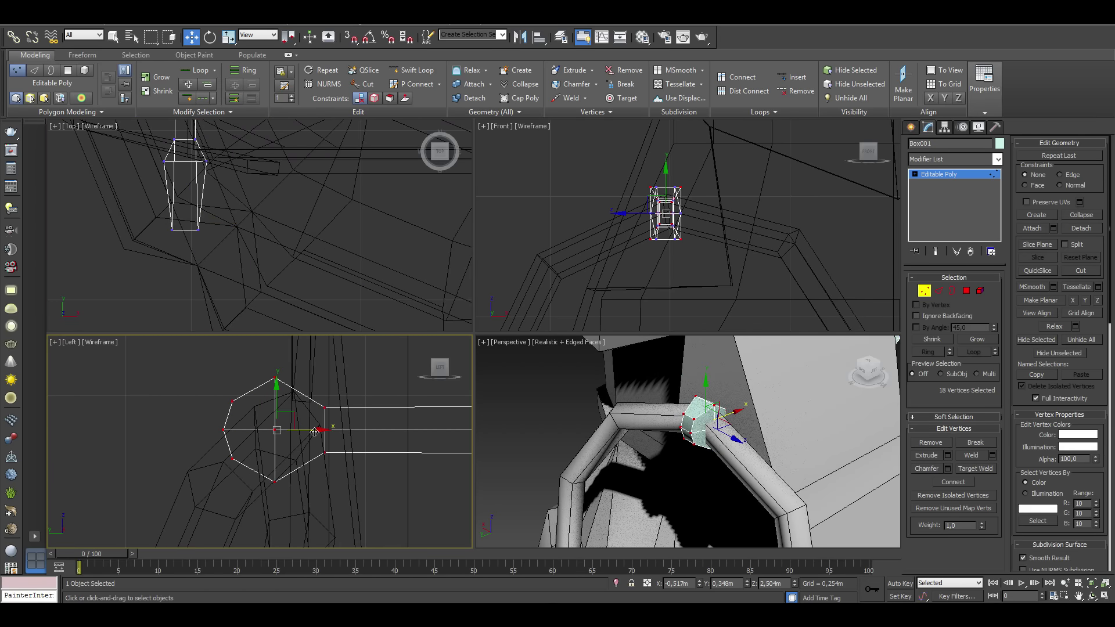
pyautogui.hotkey('ctrl', 'z')
# Scale the box's vertices in the Top view to taper the connector.
pyautogui.keyDown('alt'); pyautogui.moveTo(809, 421); pyautogui.dragTo(509, 372, button='middle'); pyautogui.keyUp('alt')
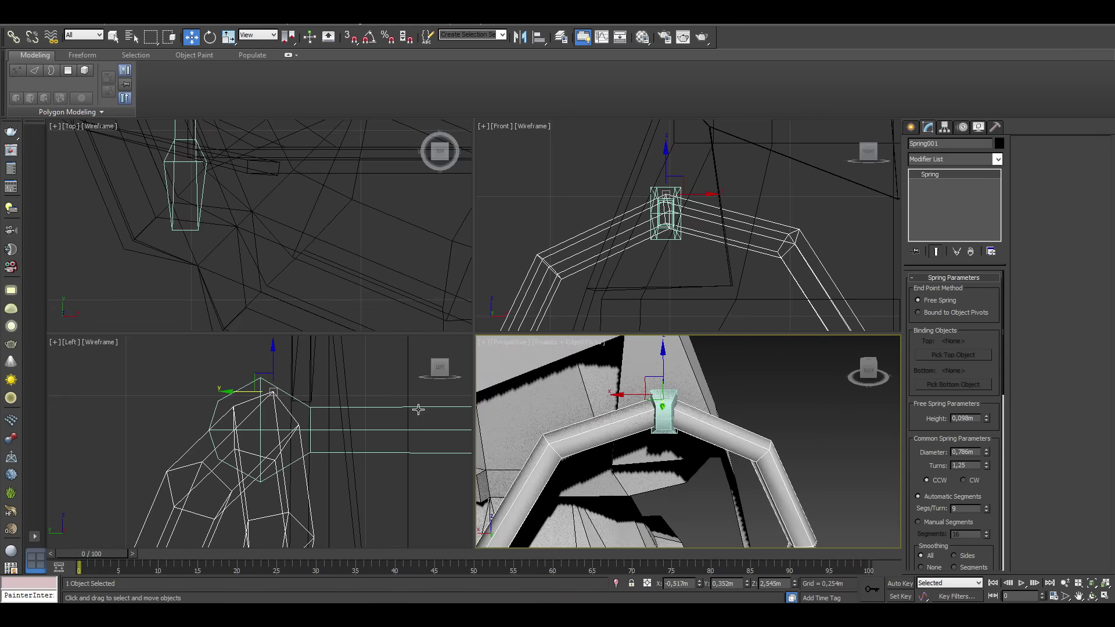
pyautogui.hotkey('ctrl', 'z')
pyautogui.moveTo(221, 231); pyautogui.dragTo(249, 294, button='middle')
pyautogui.press('r')
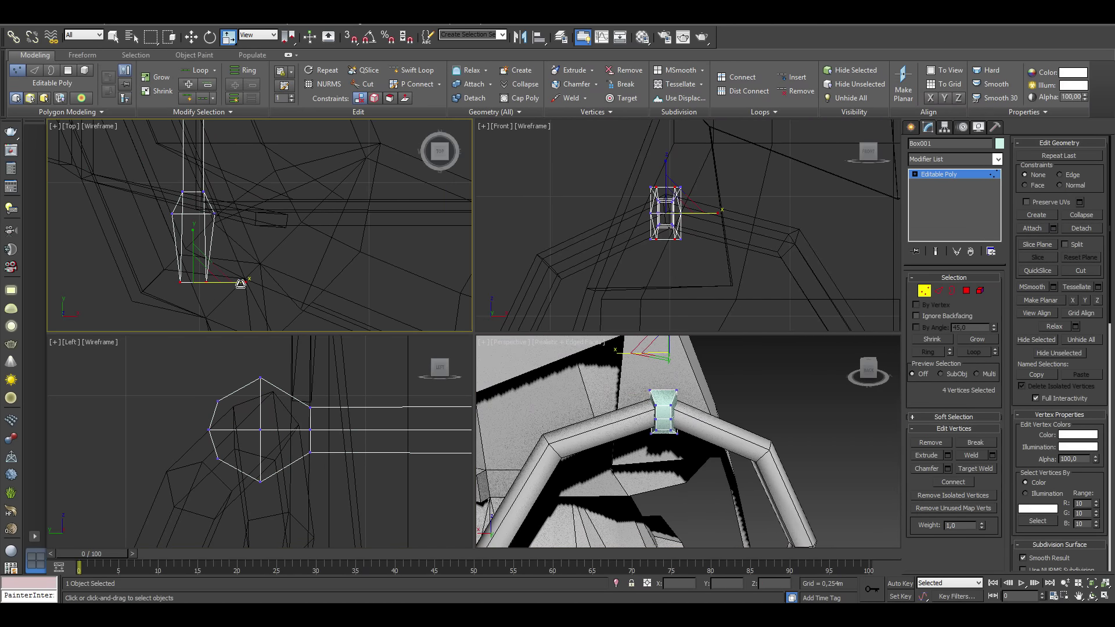
pyautogui.scroll(3, 275, 292)
pyautogui.moveTo(194, 172); pyautogui.dragTo(276, 210)
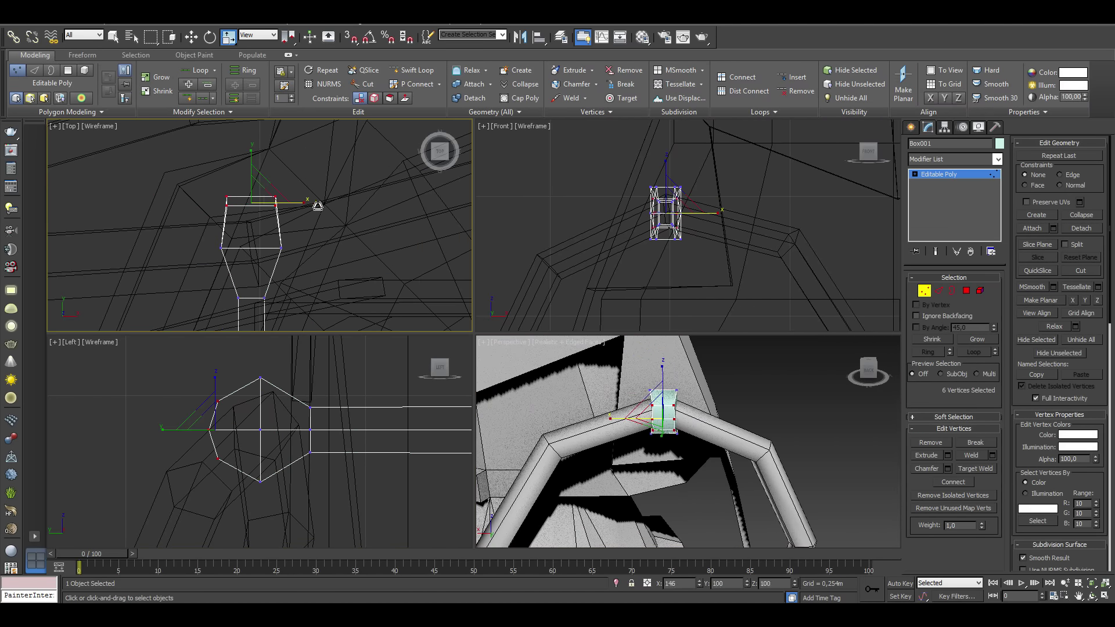
# Deselect the box and window-select four grenade parts in the Perspective view.
pyautogui.moveTo(286, 299); pyautogui.dragTo(281, 231, button='middle')
pyautogui.keyDown('alt'); pyautogui.moveTo(581, 377); pyautogui.dragTo(720, 406, button='middle'); pyautogui.keyUp('alt')
pyautogui.click(806, 418)
pyautogui.moveTo(806, 418)
pyautogui.keyDown('alt'); pyautogui.mouseDown(button='middle')
pyautogui.moveTo(661, 402)
pyautogui.moveTo(682, 404)
pyautogui.mouseUp(button='middle'); pyautogui.keyUp('alt')
pyautogui.scroll(-5, 662, 402)
pyautogui.scroll(-2, 665, 402)
pyautogui.moveTo(577, 349); pyautogui.dragTo(574, 345)
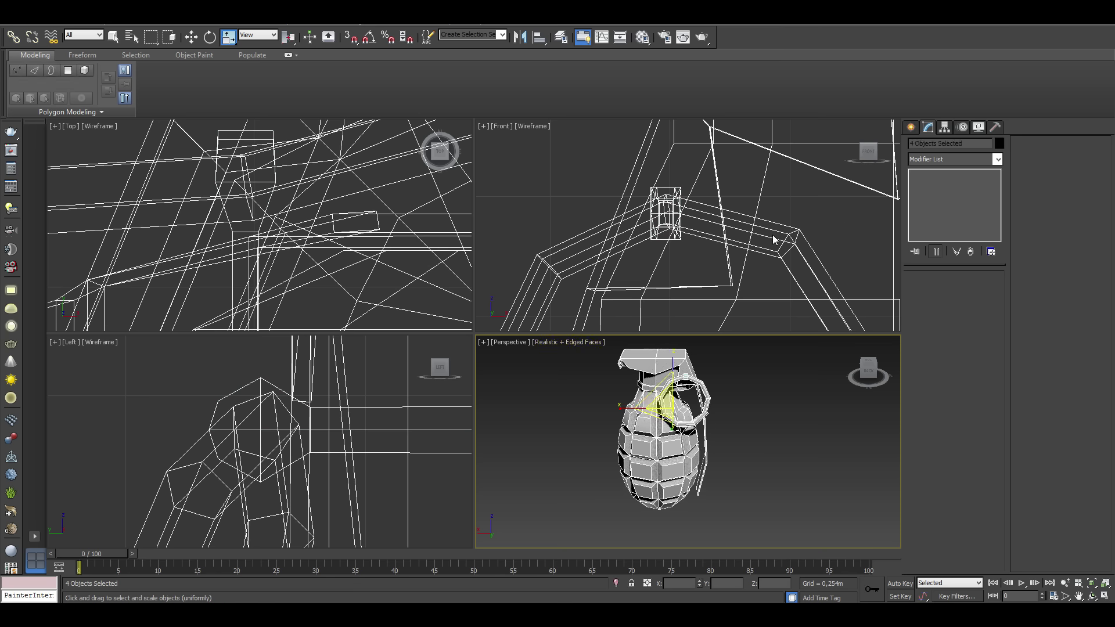
# Set the selected parts' object colour to black.
pyautogui.press('m')
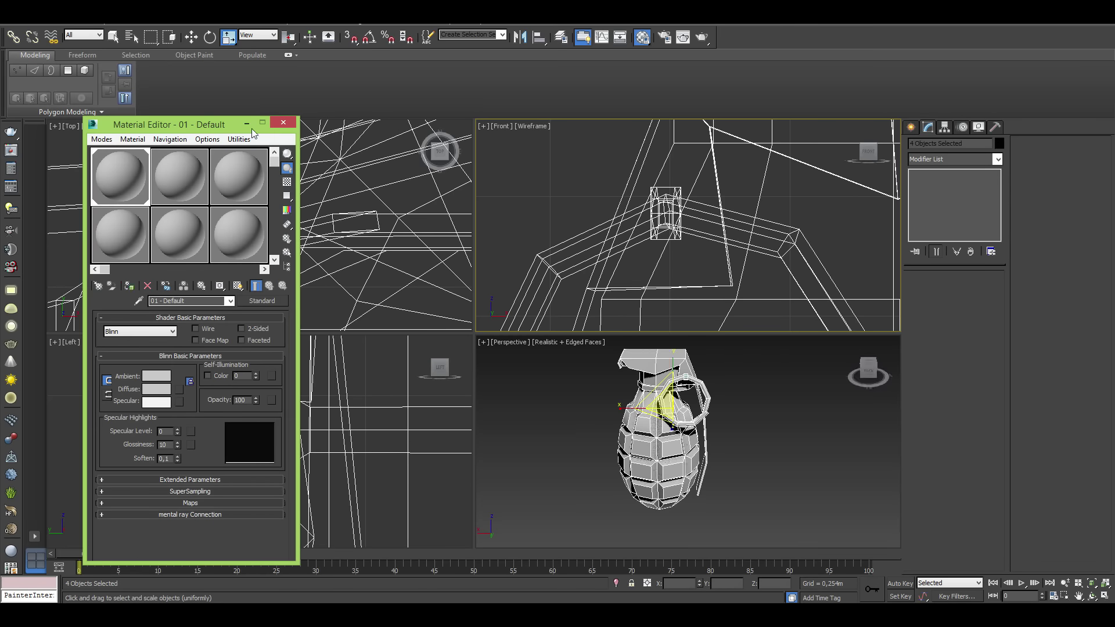
pyautogui.click(285, 123)
pyautogui.click(999, 146)
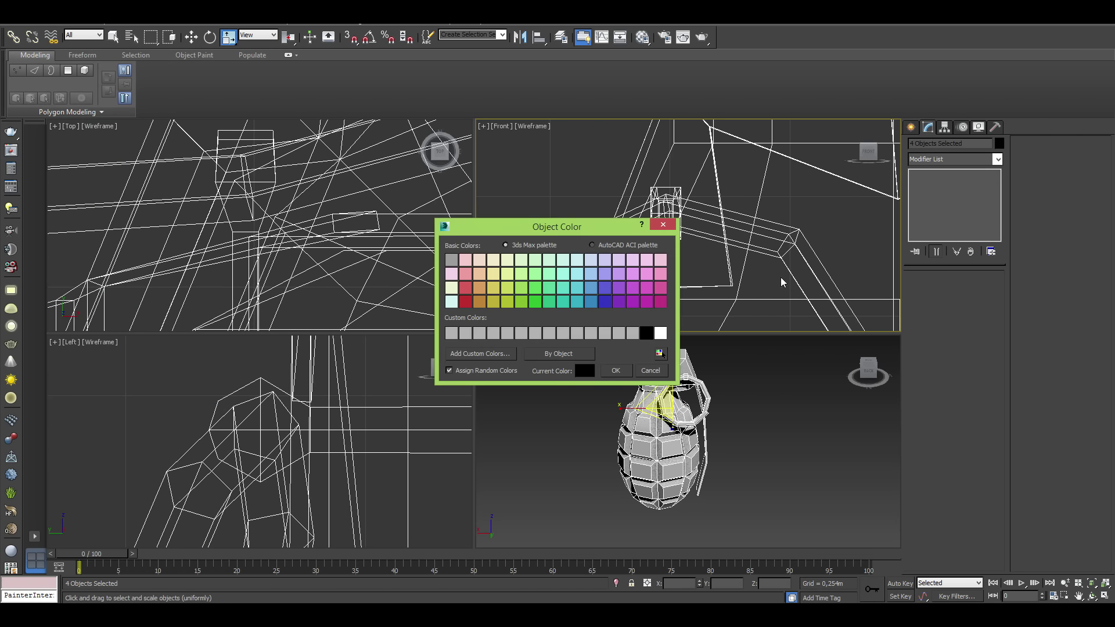
pyautogui.click(616, 370)
pyautogui.click(818, 461)
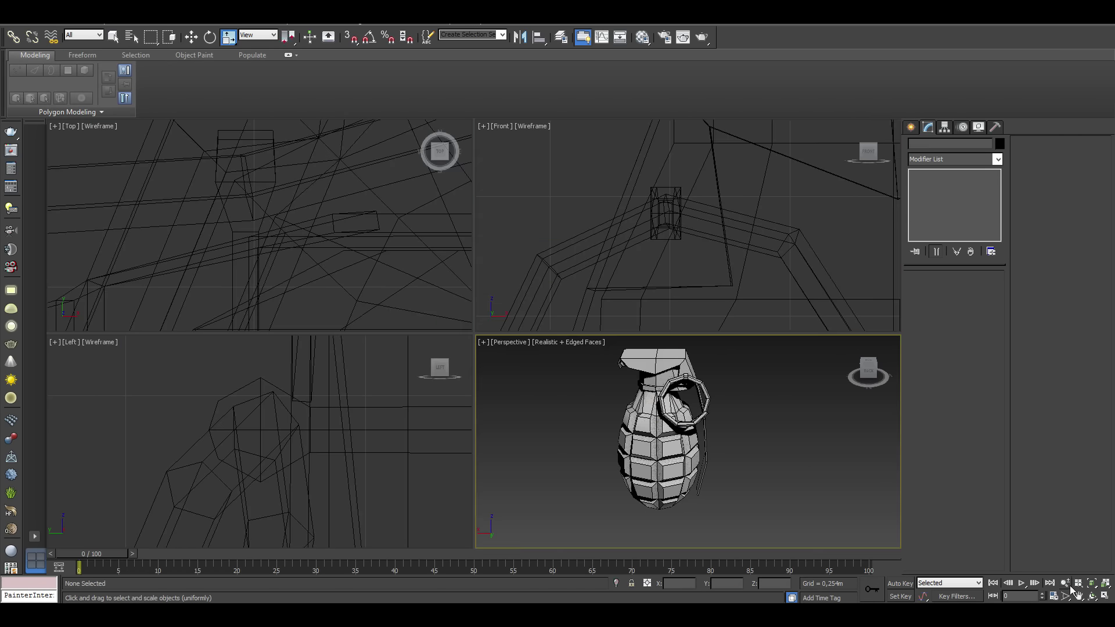
# Maximize the Perspective view and orbit to see the grenade's other side.
pyautogui.click(1105, 597)
pyautogui.moveTo(457, 294); pyautogui.dragTo(608, 315, button='middle')
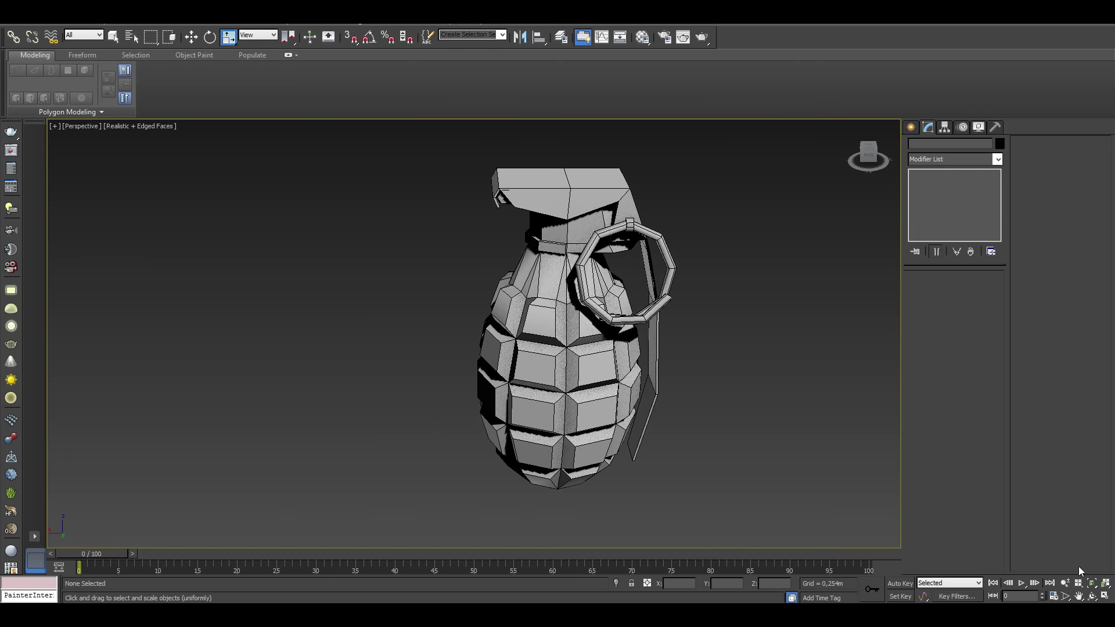
pyautogui.keyDown('alt'); pyautogui.moveTo(1093, 588); pyautogui.dragTo(368, 309, button='middle'); pyautogui.keyUp('alt')
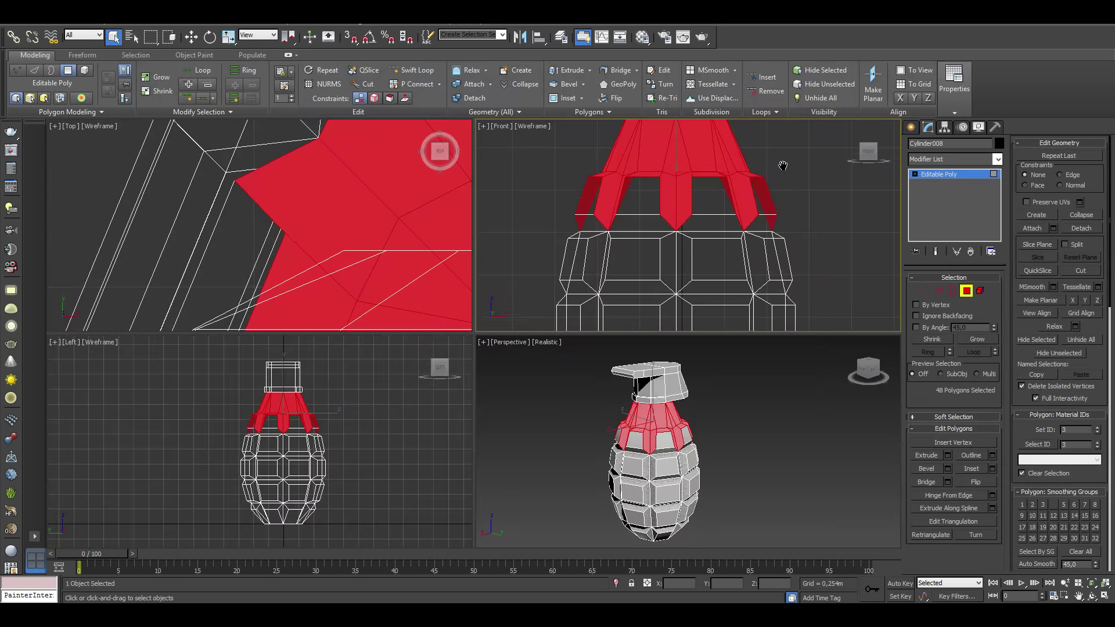
# Clear the body selection, then select its upper polygon band and bottom row.
pyautogui.scroll(3, 762, 169)
pyautogui.scroll(2, 779, 179)
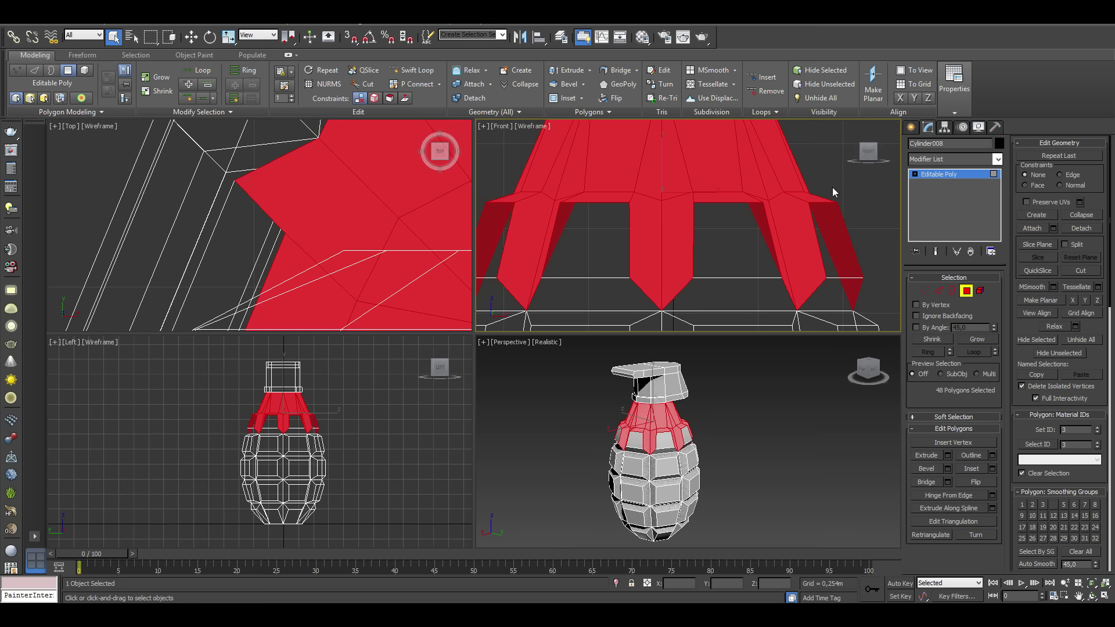
pyautogui.click(832, 187)
pyautogui.moveTo(745, 231); pyautogui.dragTo(752, 234, button='middle')
pyautogui.moveTo(847, 199); pyautogui.dragTo(667, 204)
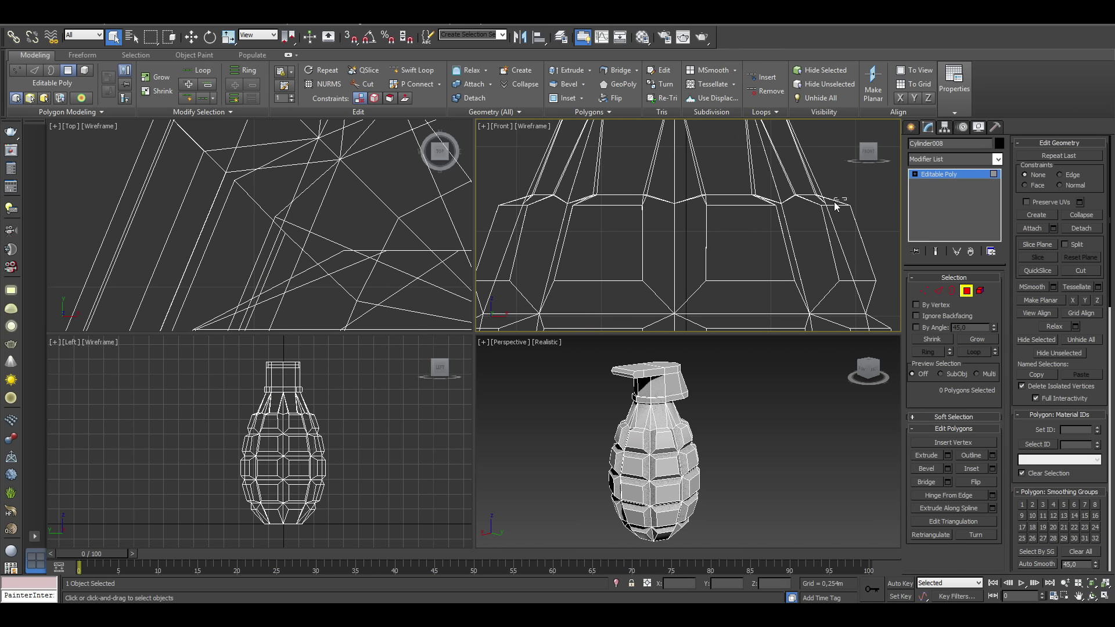
pyautogui.moveTo(496, 198); pyautogui.dragTo(496, 201)
pyautogui.scroll(-2, 699, 241)
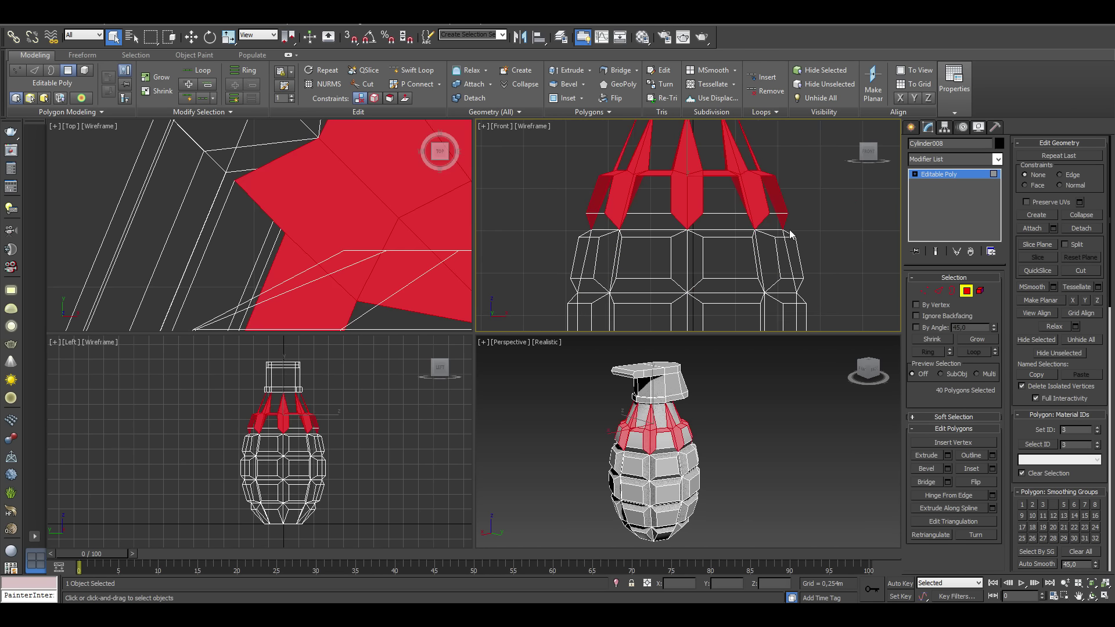
pyautogui.keyDown('ctrl'); pyautogui.moveTo(576, 235); pyautogui.dragTo(576, 235); pyautogui.keyUp('ctrl')
pyautogui.scroll(3, 817, 241)
pyautogui.scroll(2, 639, 267)
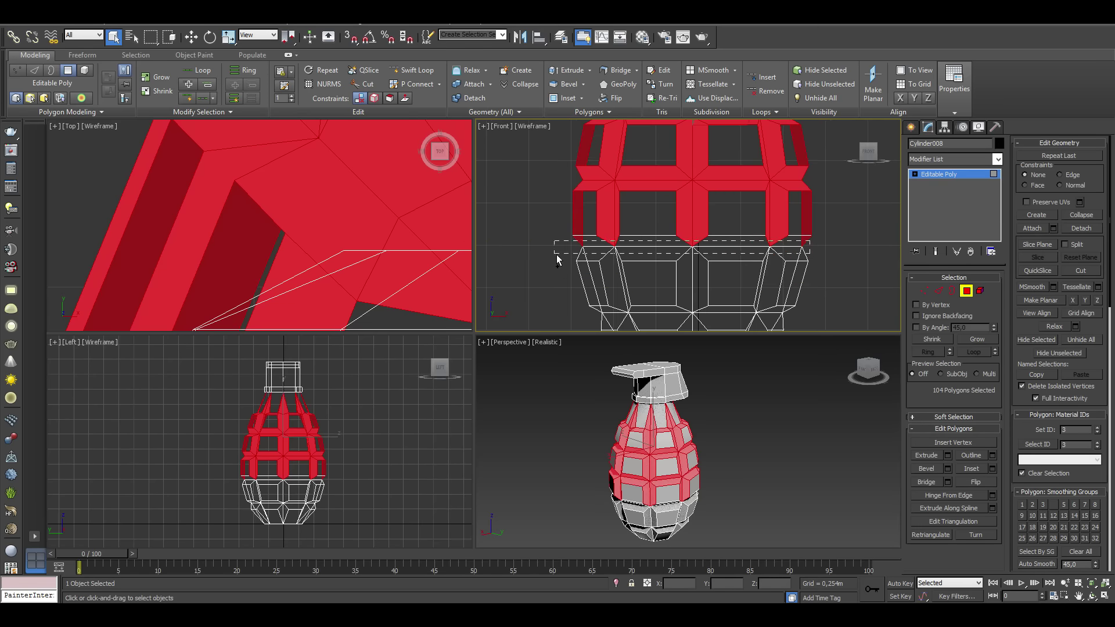
pyautogui.keyDown('ctrl'); pyautogui.moveTo(793, 266); pyautogui.dragTo(598, 270); pyautogui.keyUp('ctrl')
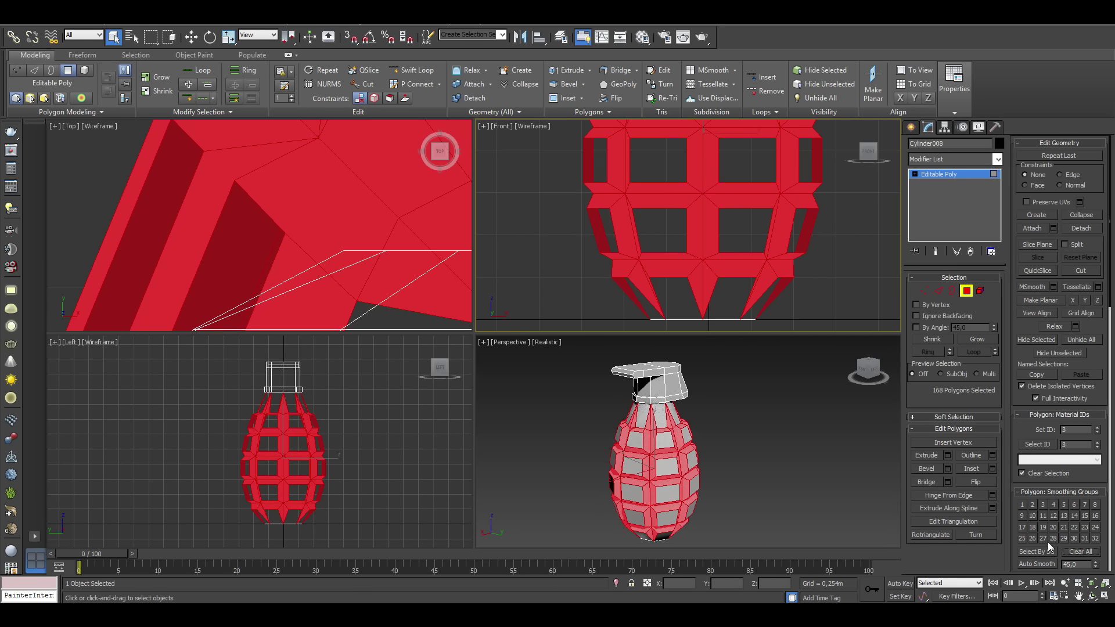
# Remove the vertical strips, upper band and top spike polygons from the body selection.
pyautogui.keyDown('alt'); pyautogui.moveTo(837, 273); pyautogui.dragTo(580, 328); pyautogui.keyUp('alt')
pyautogui.moveTo(752, 174); pyautogui.dragTo(752, 269, button='middle')
pyautogui.keyDown('alt'); pyautogui.moveTo(825, 198); pyautogui.dragTo(577, 219); pyautogui.keyUp('alt')
pyautogui.scroll(-4, 790, 161)
pyautogui.keyDown('alt'); pyautogui.moveTo(773, 162); pyautogui.dragTo(638, 185); pyautogui.keyUp('alt')
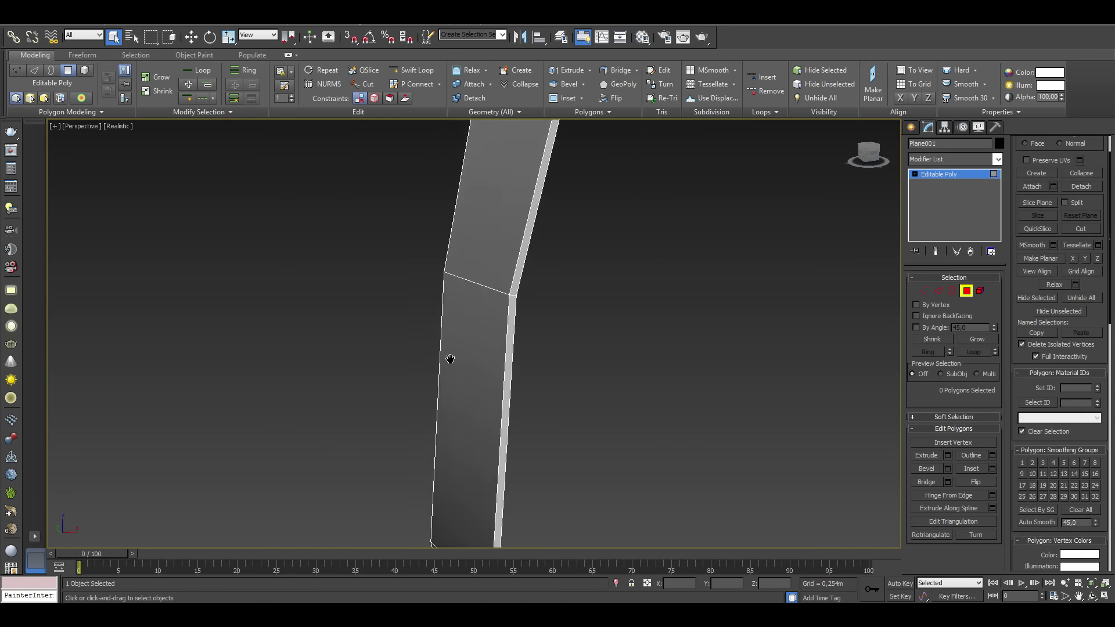
# Bring the whole lever into view and select the next strip of its faces.
pyautogui.moveTo(450, 359); pyautogui.dragTo(423, 408, button='middle')
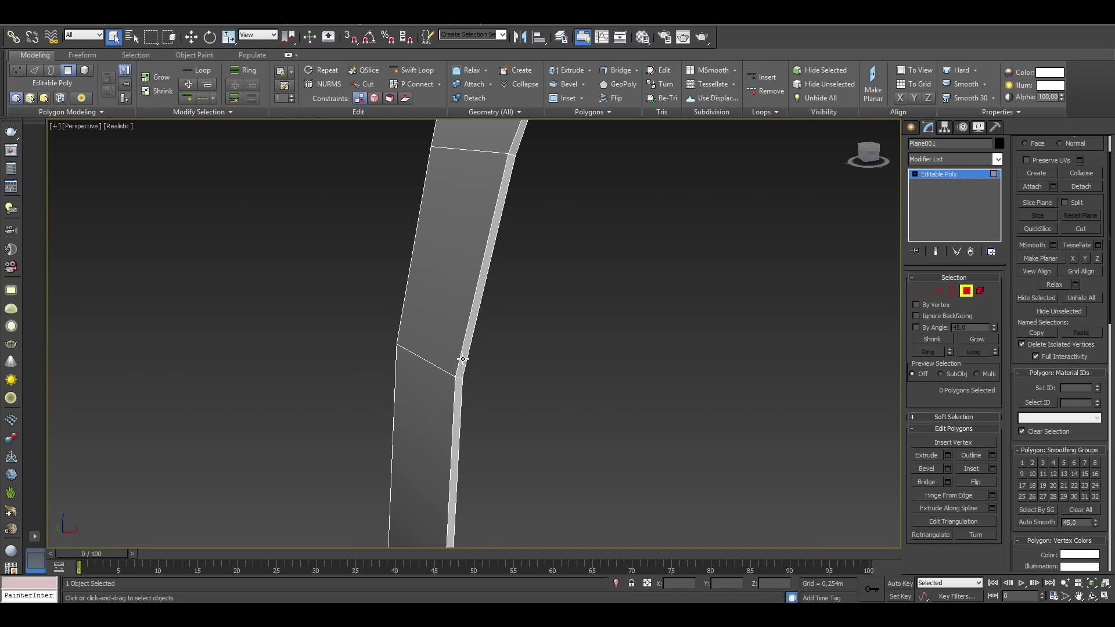
pyautogui.click(459, 384)
pyautogui.moveTo(490, 294); pyautogui.dragTo(436, 388, button='middle')
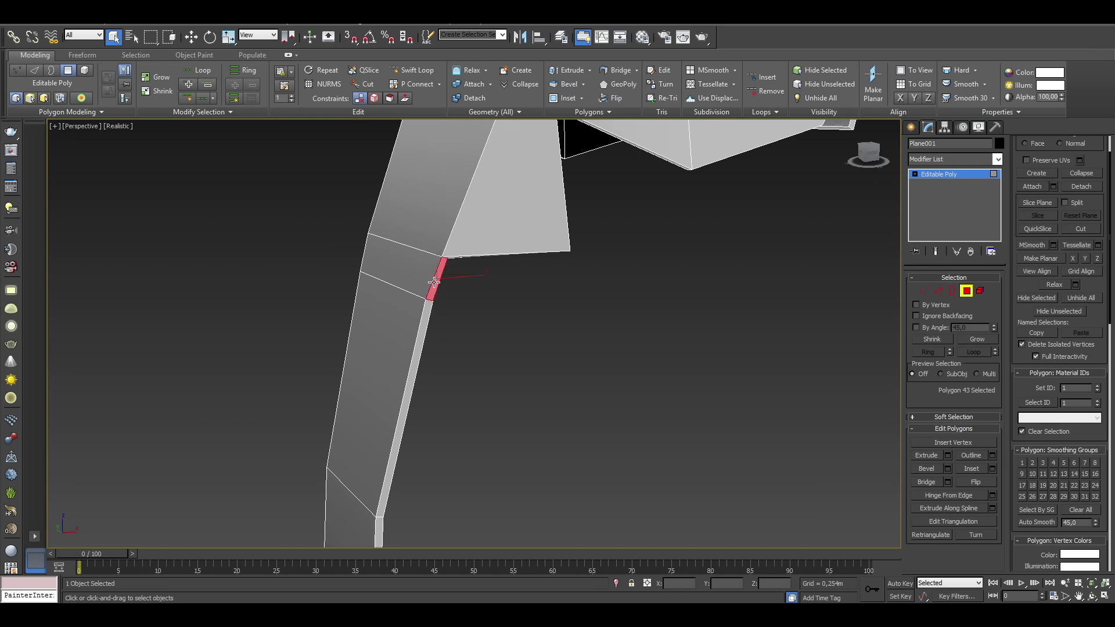
pyautogui.scroll(-5, 428, 348)
pyautogui.scroll(-3, 465, 348)
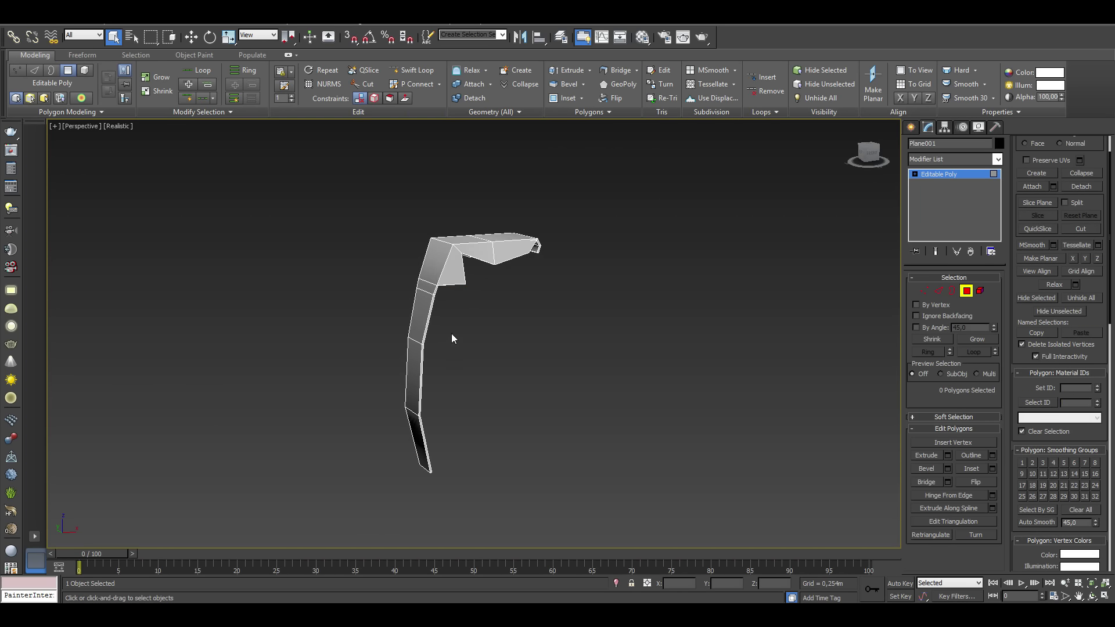
pyautogui.moveTo(452, 338); pyautogui.dragTo(540, 336, button='middle')
# Select the lever's faces by smoothing group, check their shading, then deselect the lever.
pyautogui.click(1035, 510)
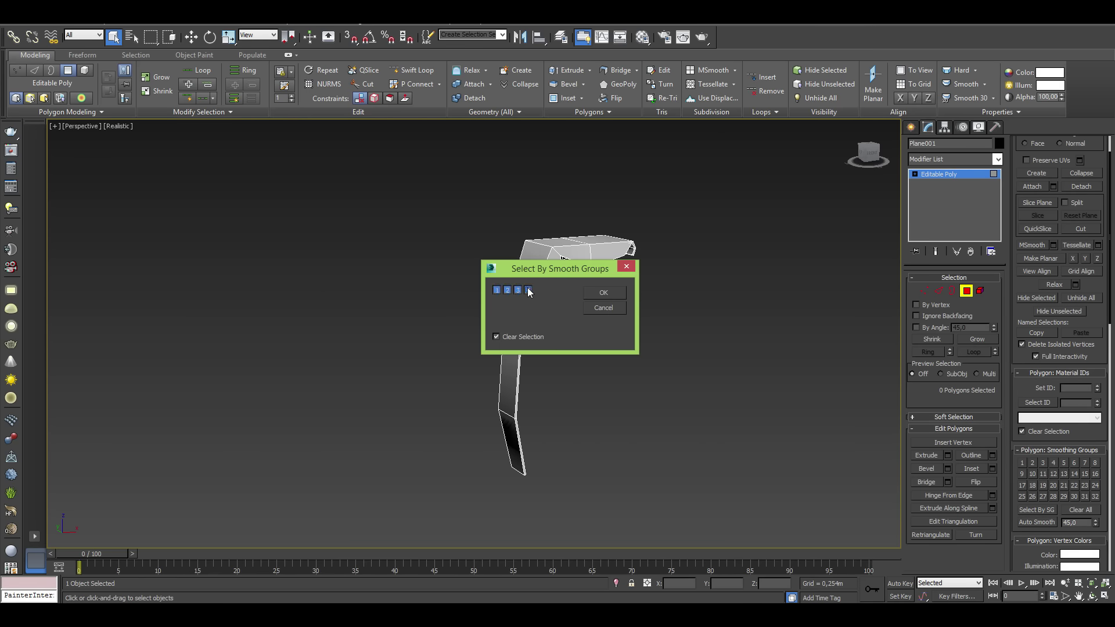
pyautogui.click(604, 293)
pyautogui.moveTo(539, 326)
pyautogui.keyDown('alt'); pyautogui.mouseDown(button='middle')
pyautogui.moveTo(370, 260)
pyautogui.moveTo(448, 314)
pyautogui.moveTo(428, 302)
pyautogui.mouseUp(button='middle'); pyautogui.keyUp('alt')
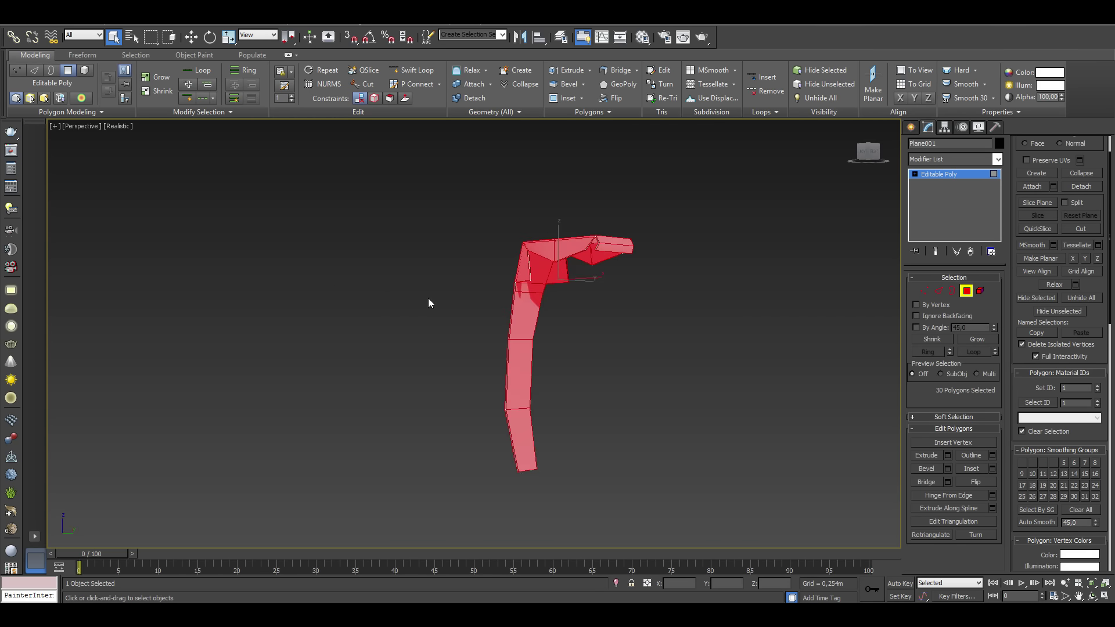
pyautogui.press('F2')
pyautogui.scroll(3, 428, 302)
pyautogui.moveTo(429, 303); pyautogui.dragTo(609, 325, button='middle')
pyautogui.scroll(2, 536, 311)
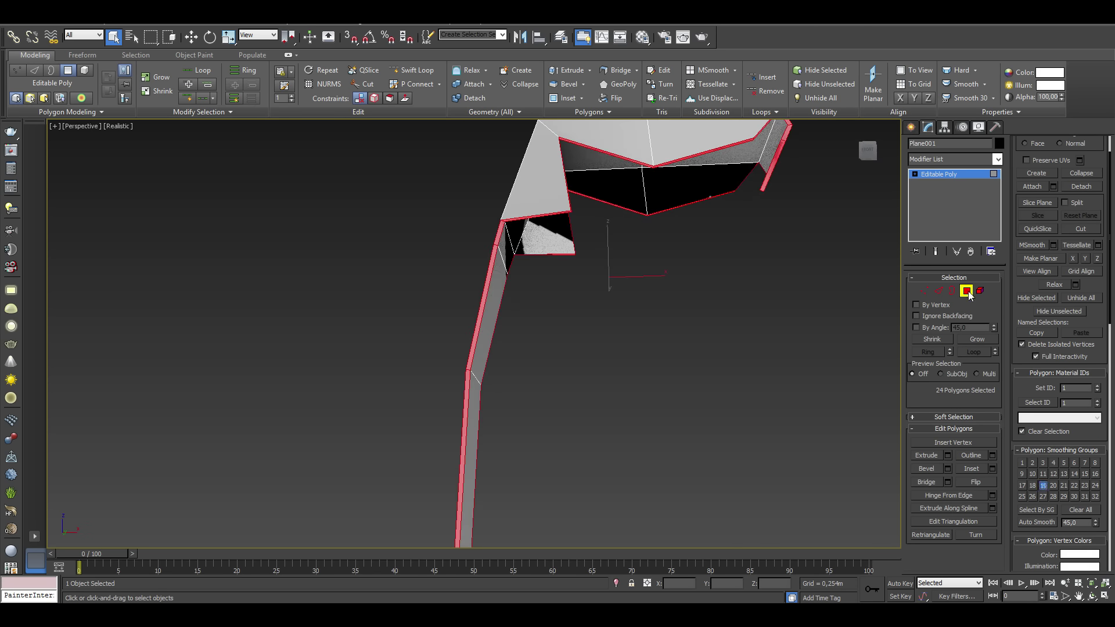
pyautogui.click(723, 347)
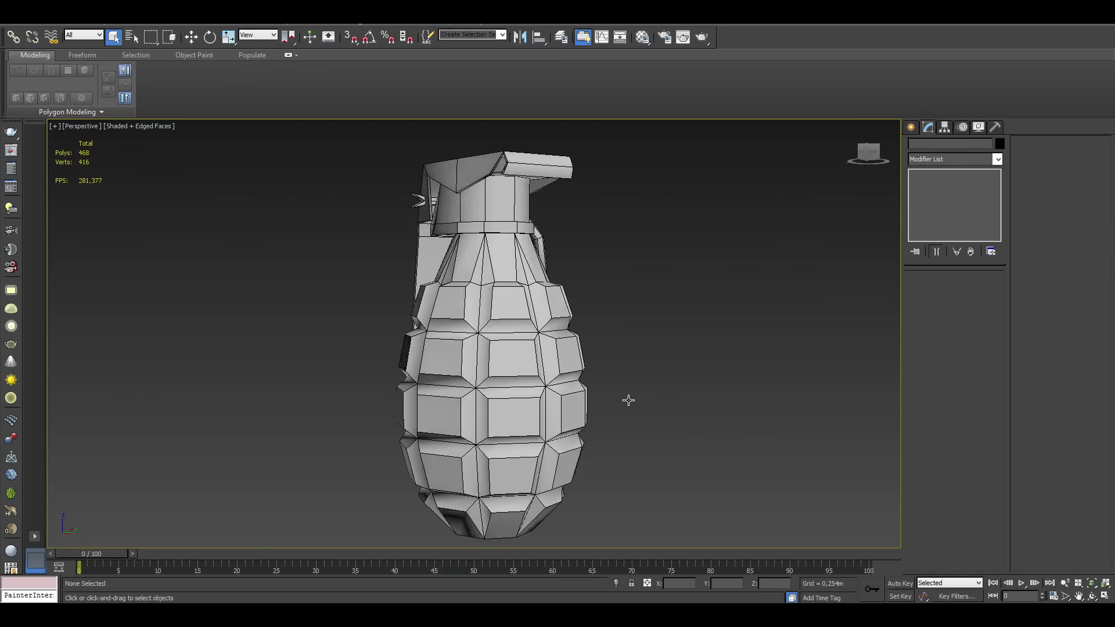
pyautogui.keyDown('alt'); pyautogui.moveTo(626, 400); pyautogui.dragTo(665, 400, button='middle'); pyautogui.keyUp('alt')
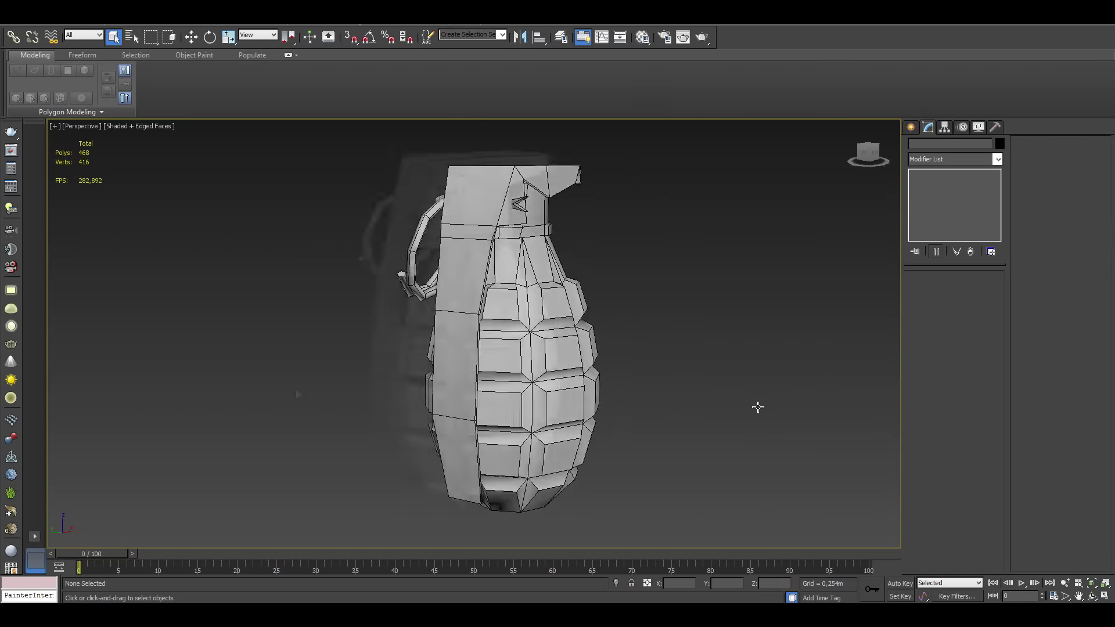
pyautogui.keyDown('alt'); pyautogui.moveTo(60, 397); pyautogui.dragTo(96, 399, button='middle'); pyautogui.keyUp('alt')
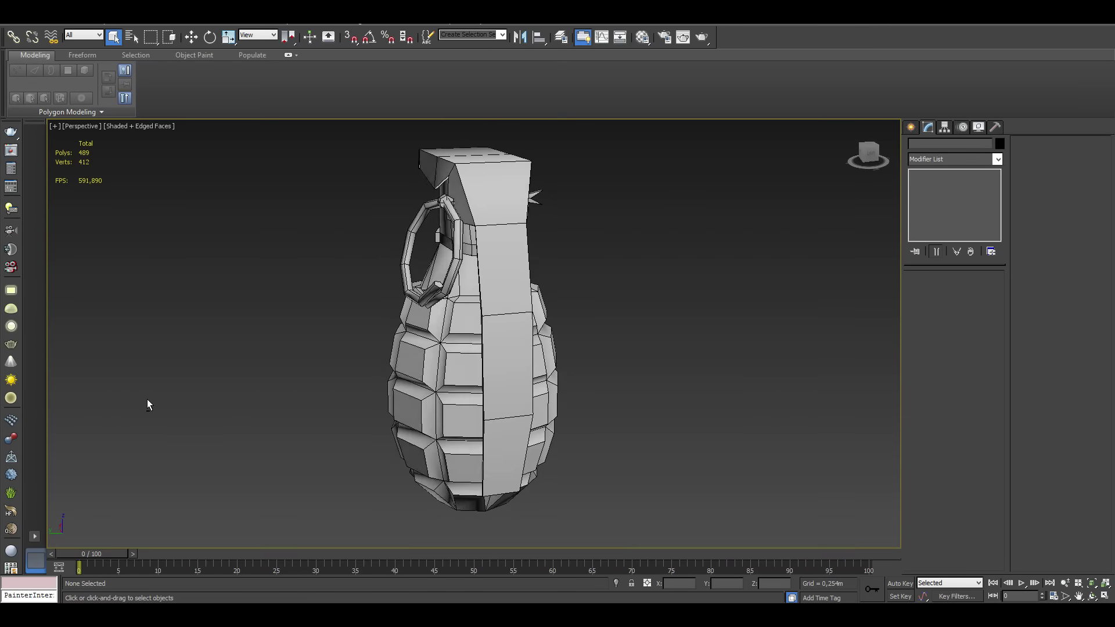
pyautogui.keyDown('alt'); pyautogui.moveTo(172, 399); pyautogui.dragTo(273, 399, button='middle'); pyautogui.keyUp('alt')
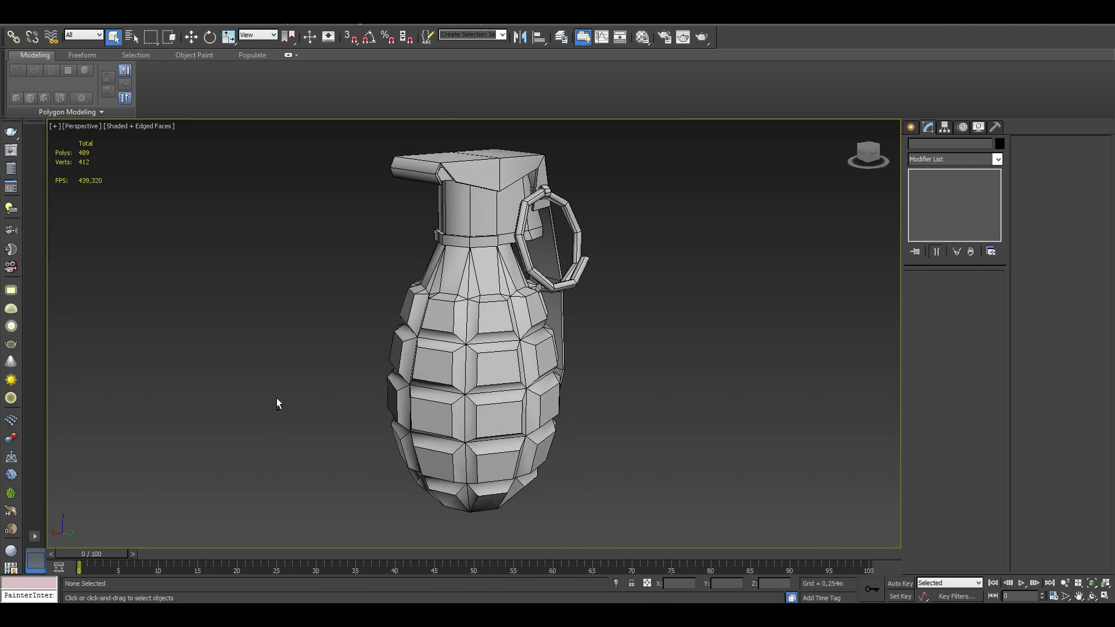